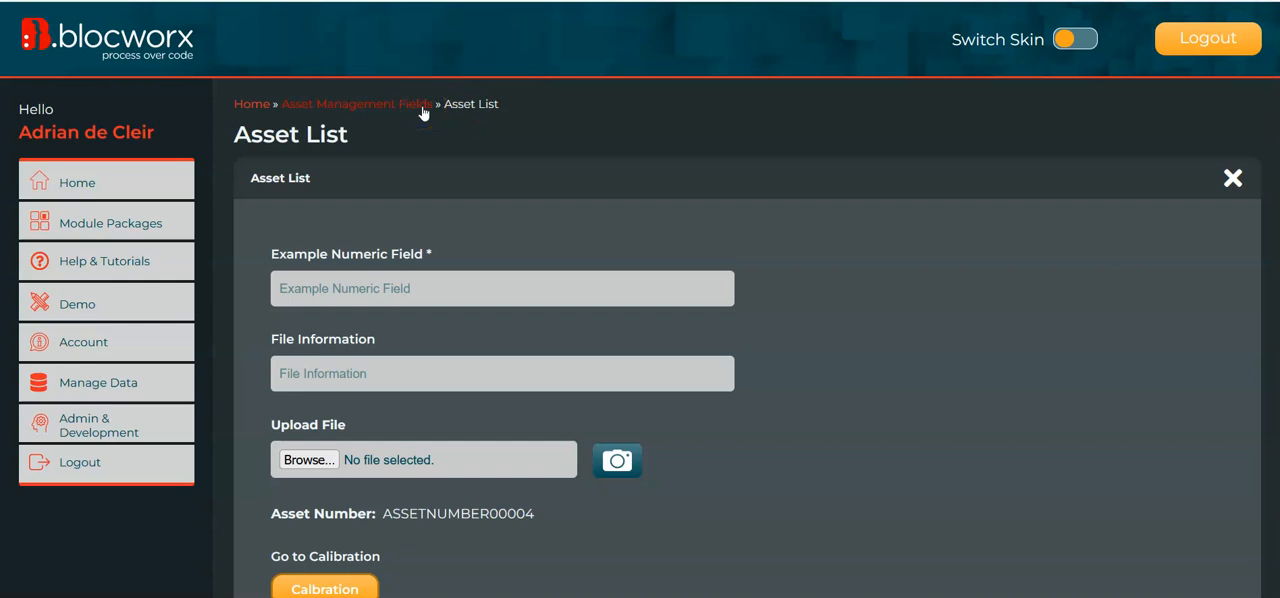
Reopen the Asset List bloc from Asset Management Fields and switch it to edit mode, accepting the live-data warning.
click(390, 108)
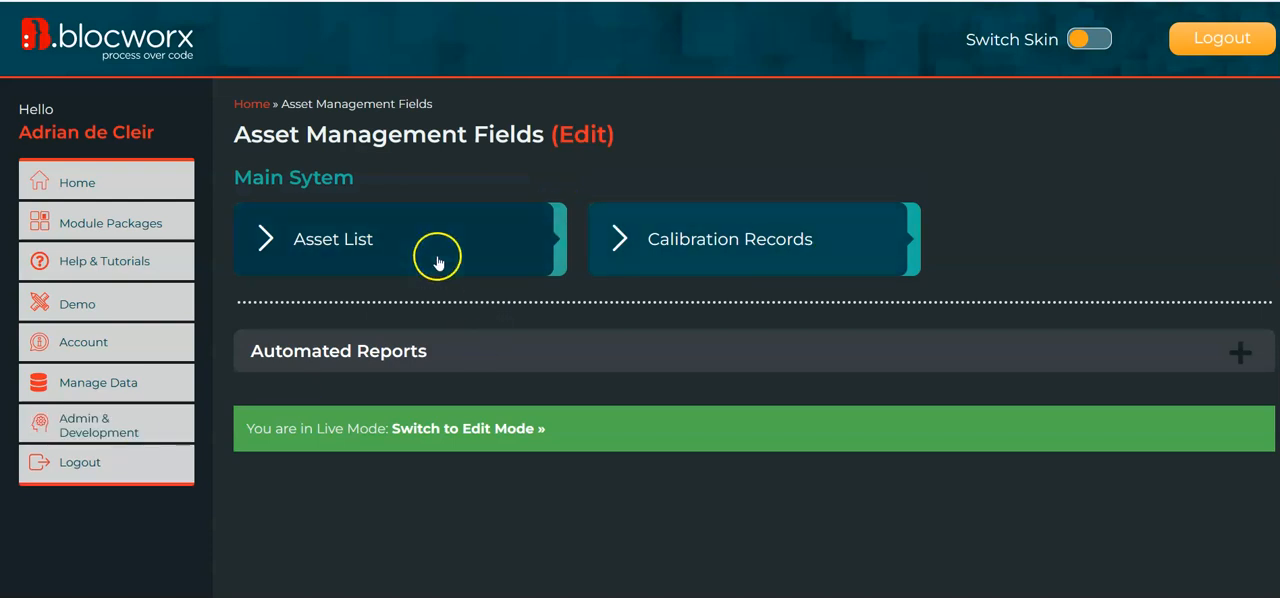
click(394, 250)
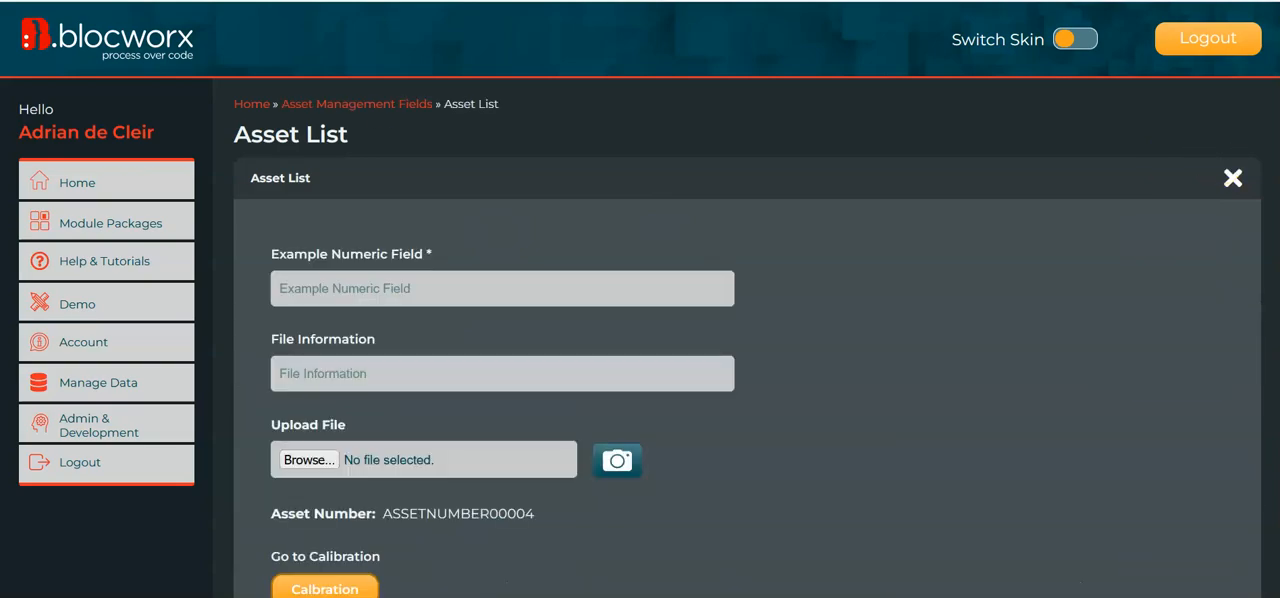
scroll(1270, 509, down, 10)
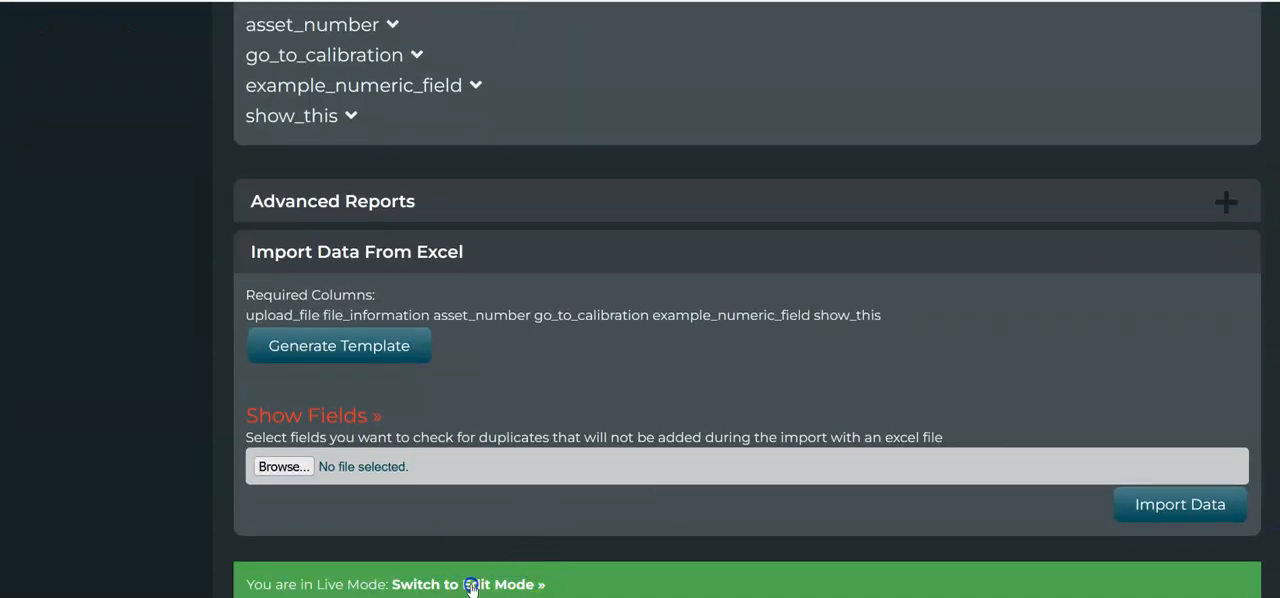
click(471, 586)
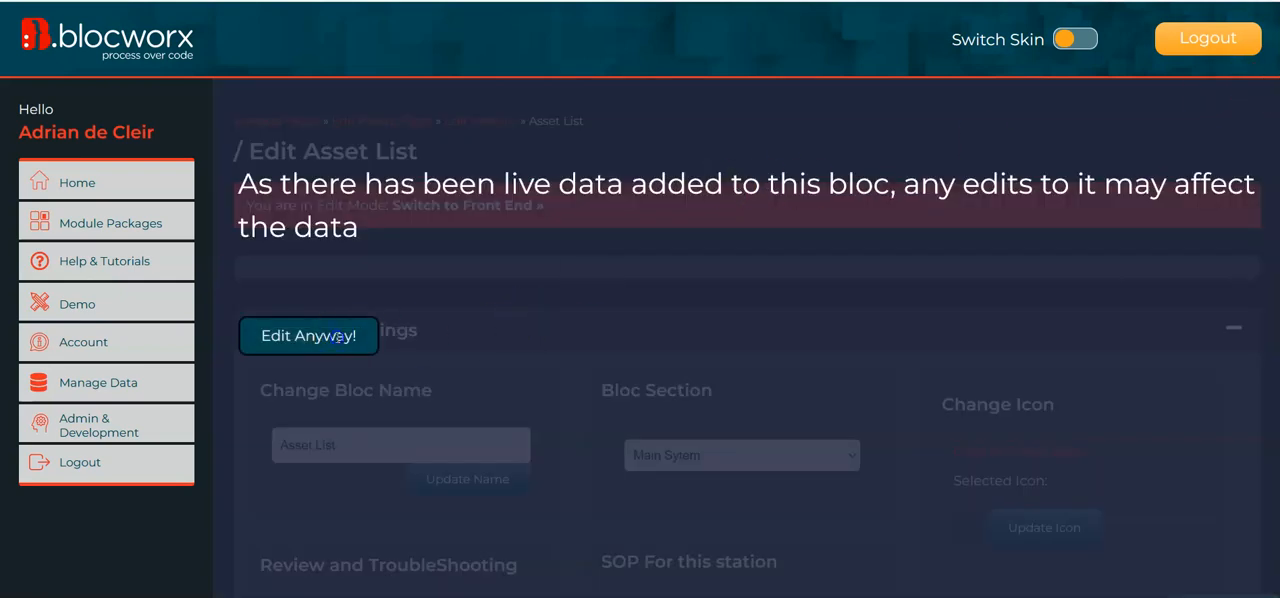
click(337, 340)
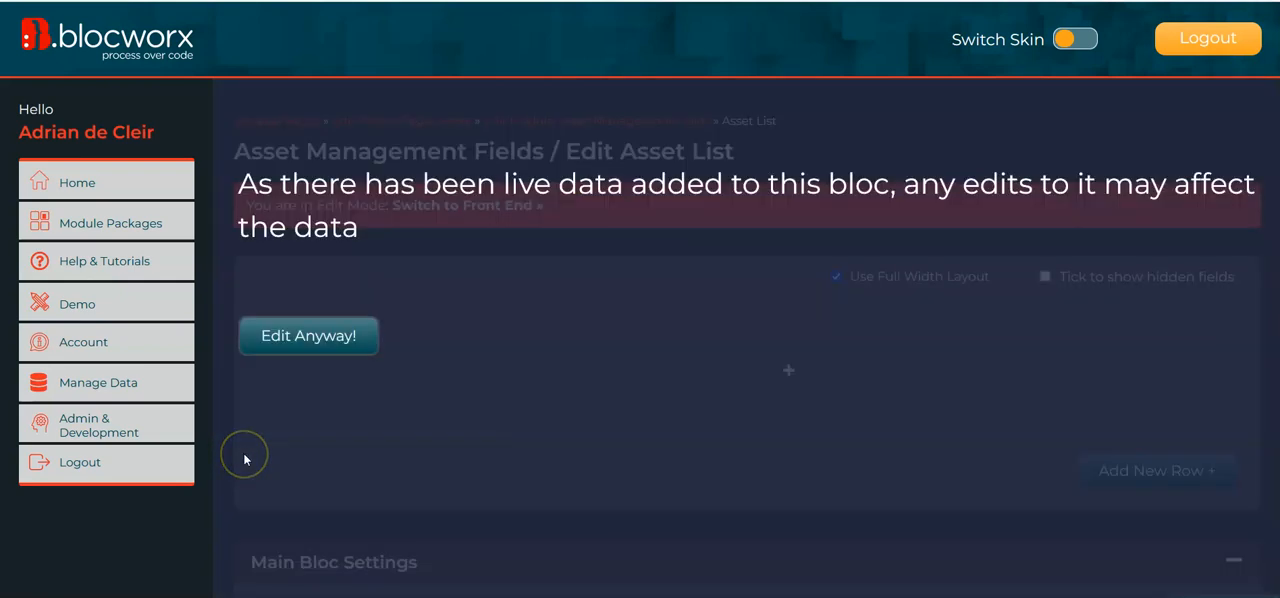
click(309, 342)
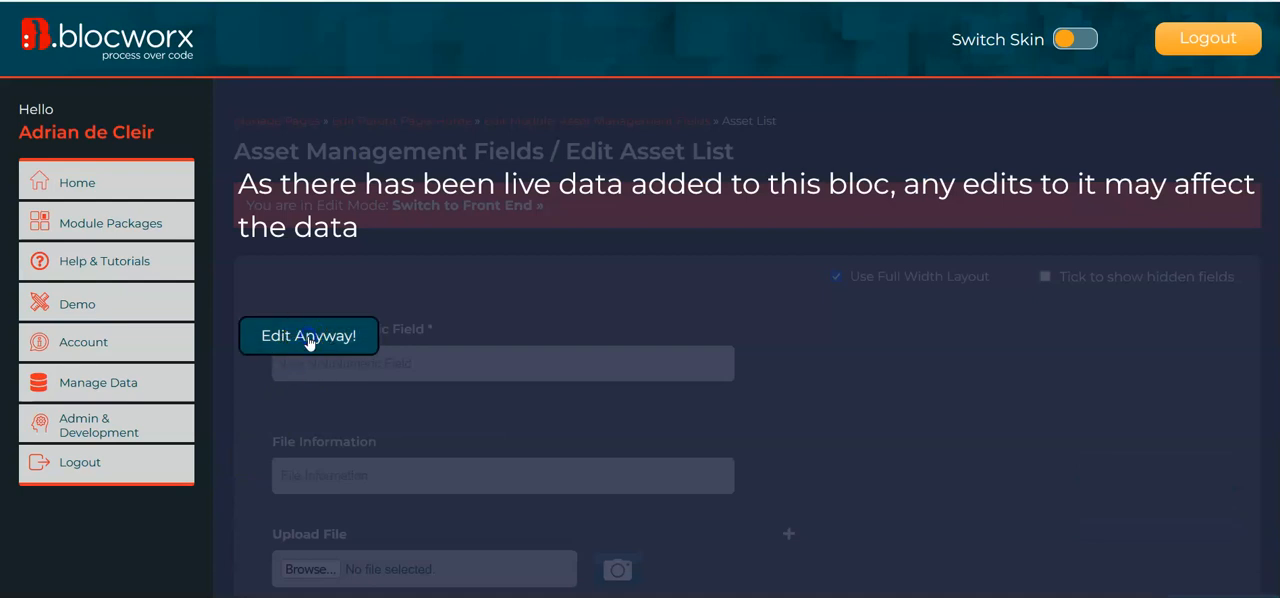
Delete the Example Numeric Field from the Asset List layout.
scroll(246, 466, down, 3)
mouse_move(297, 278)
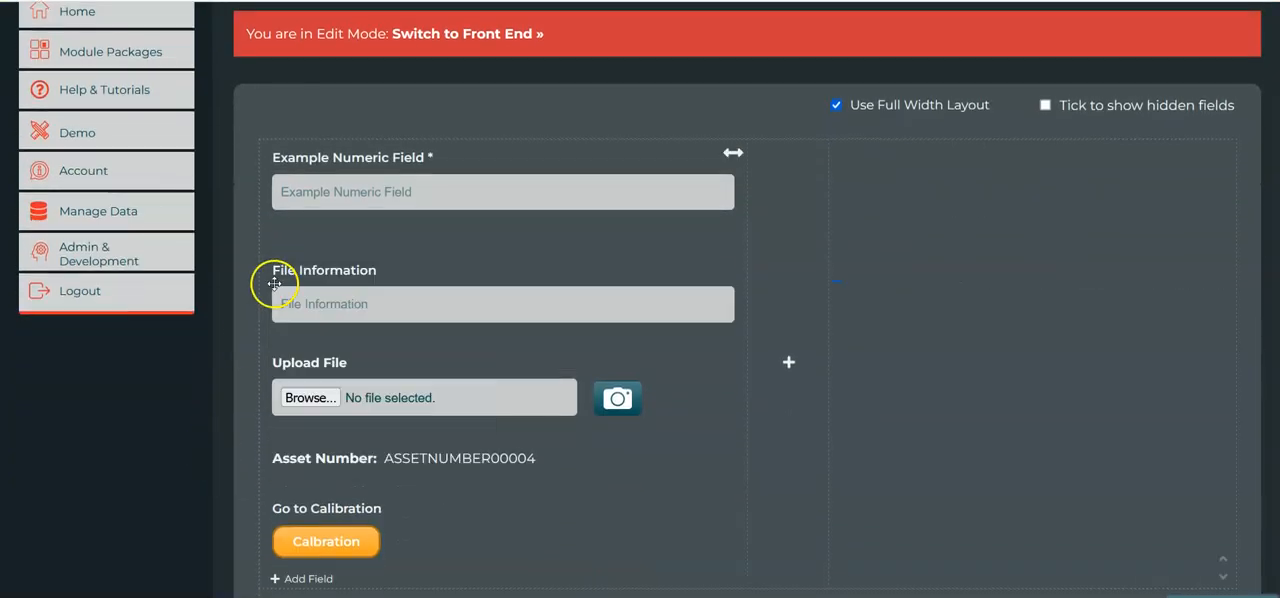
mouse_move(309, 163)
click(432, 304)
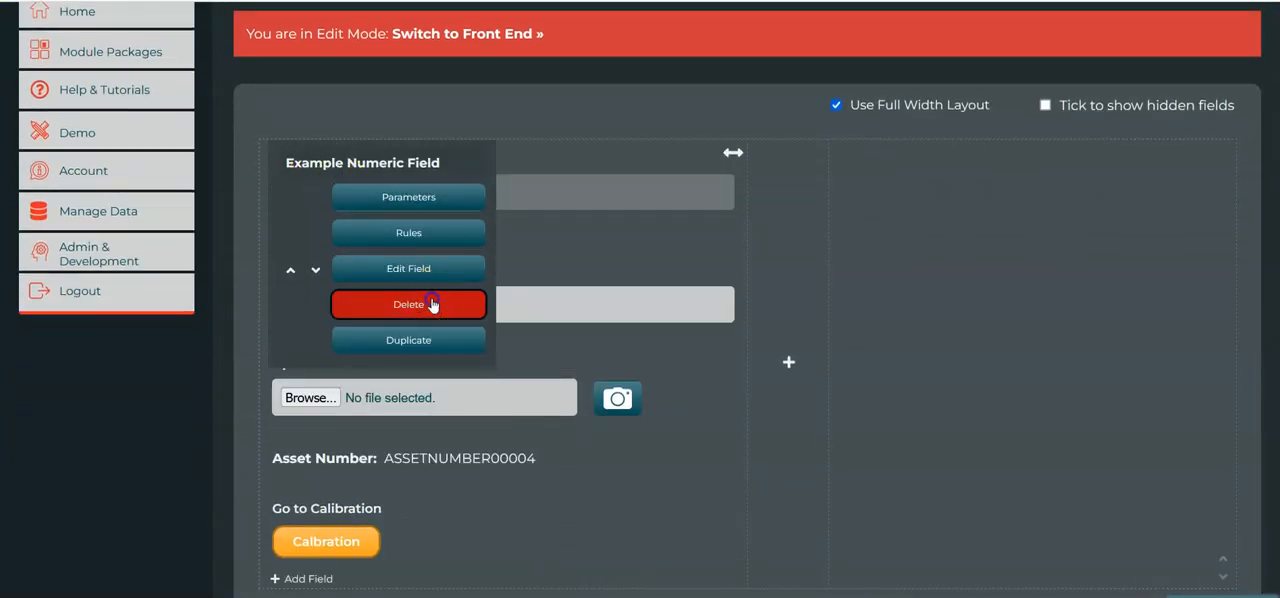
scroll(223, 507, down, 1)
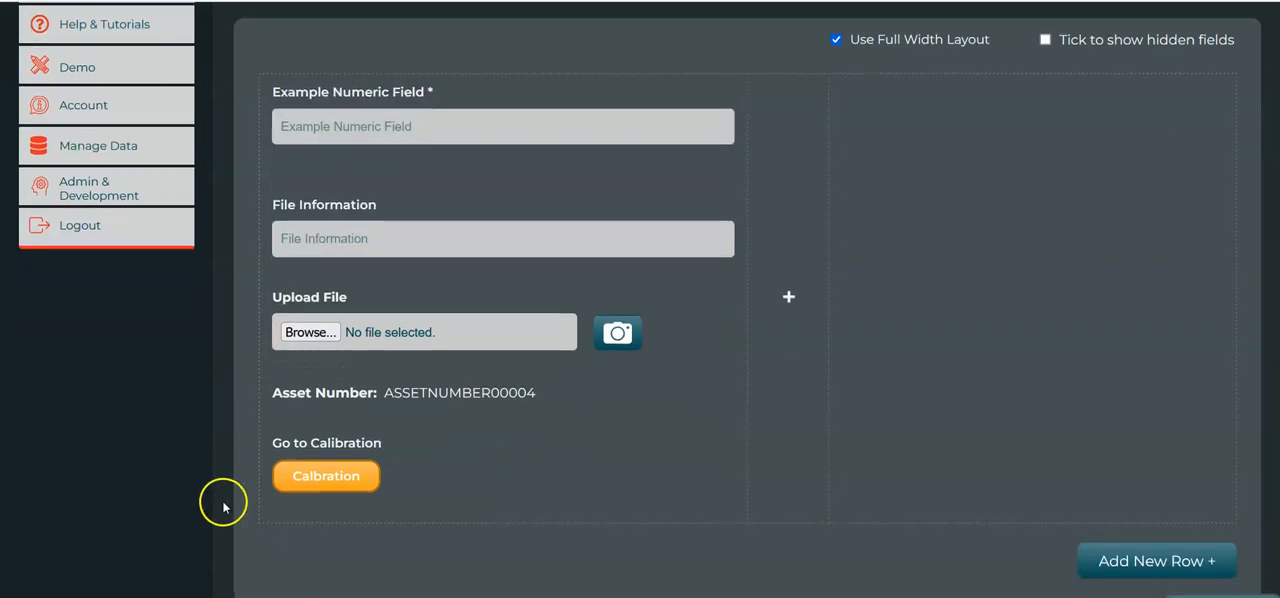
Move the Asset Number field above File Information so it comes first in the column.
scroll(218, 444, up, 1)
mouse_move(290, 357)
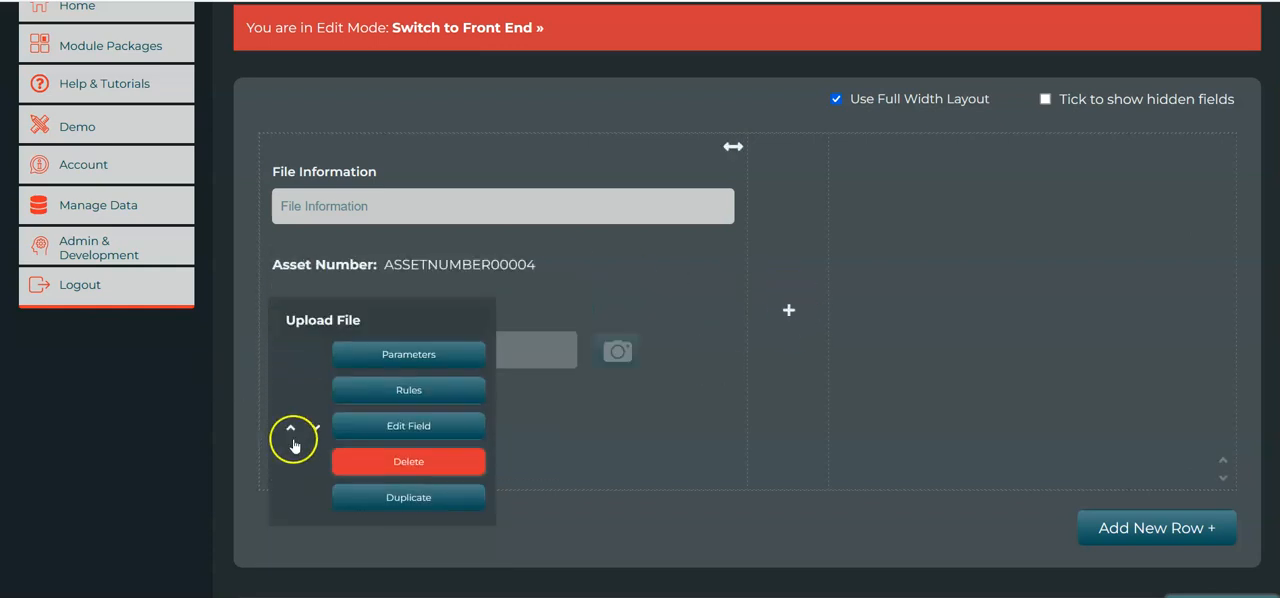
mouse_move(291, 286)
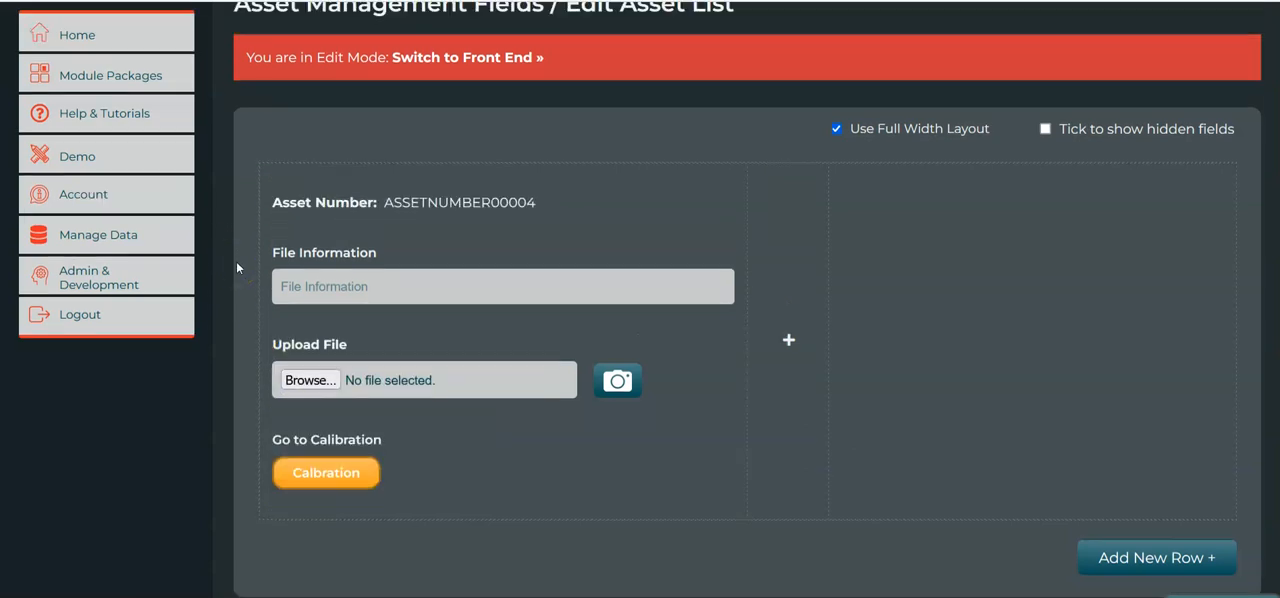
Add a 6/12ths (Half Size) element beside the existing column and move the Go to Calibration field into it.
click(774, 303)
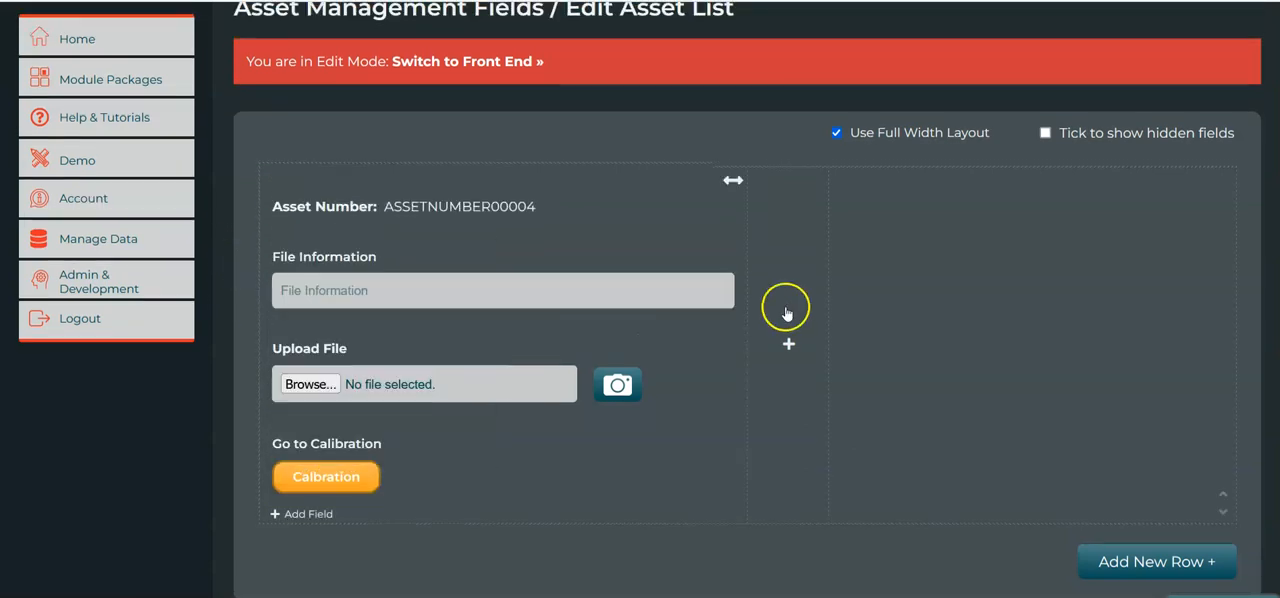
click(851, 230)
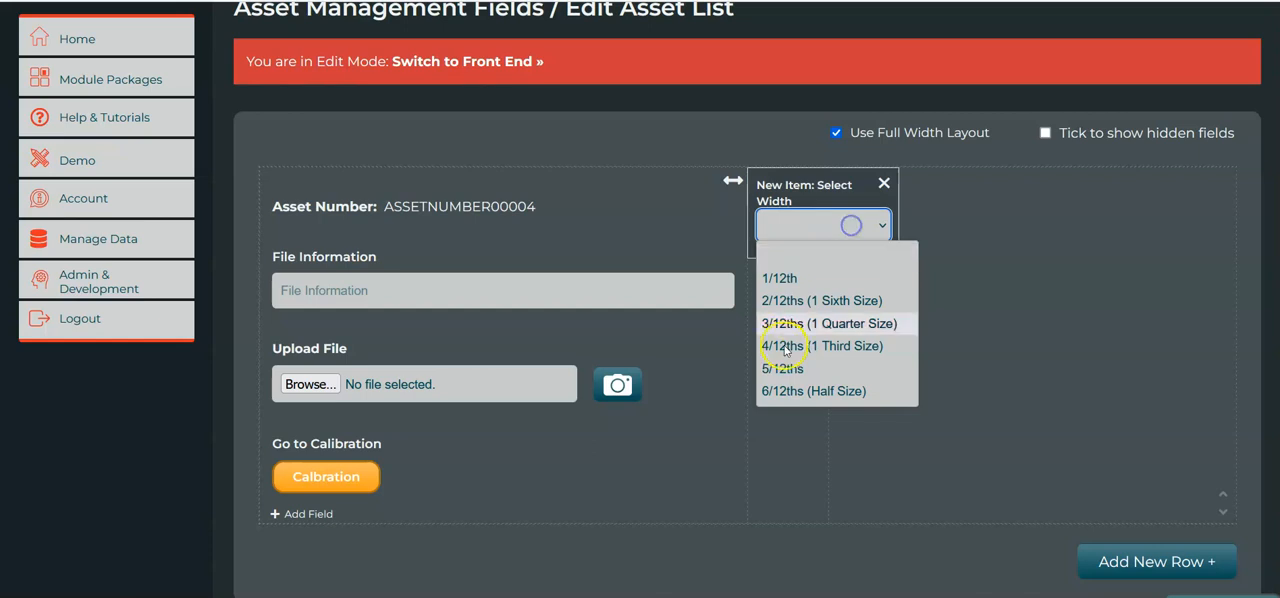
click(815, 387)
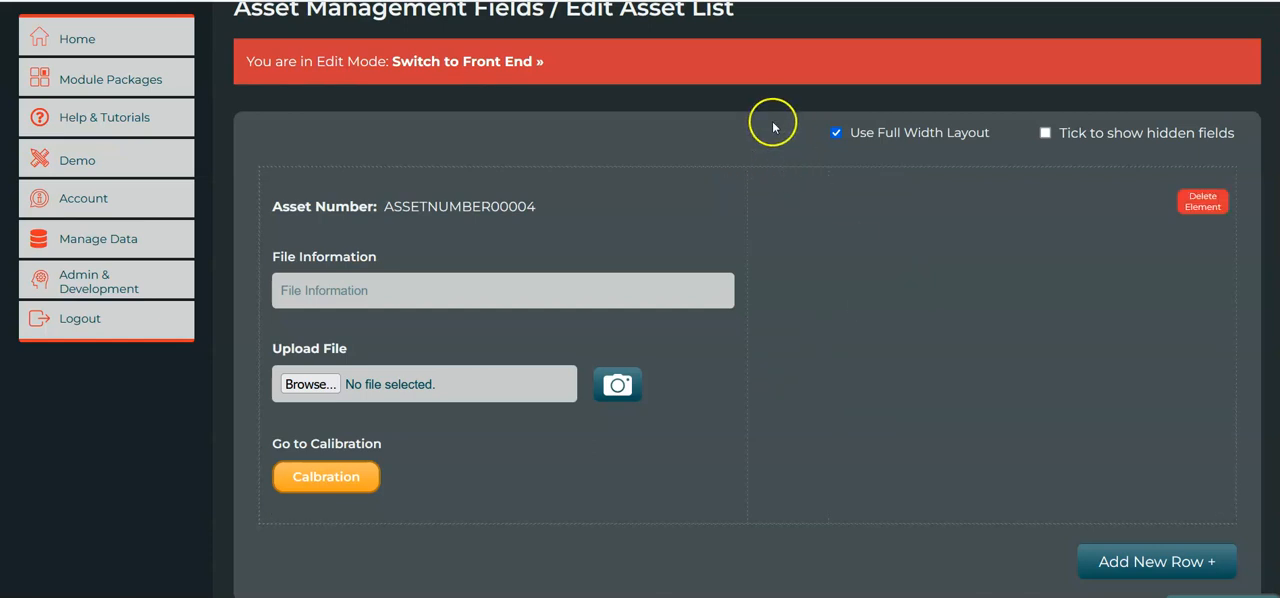
mouse_move(561, 269)
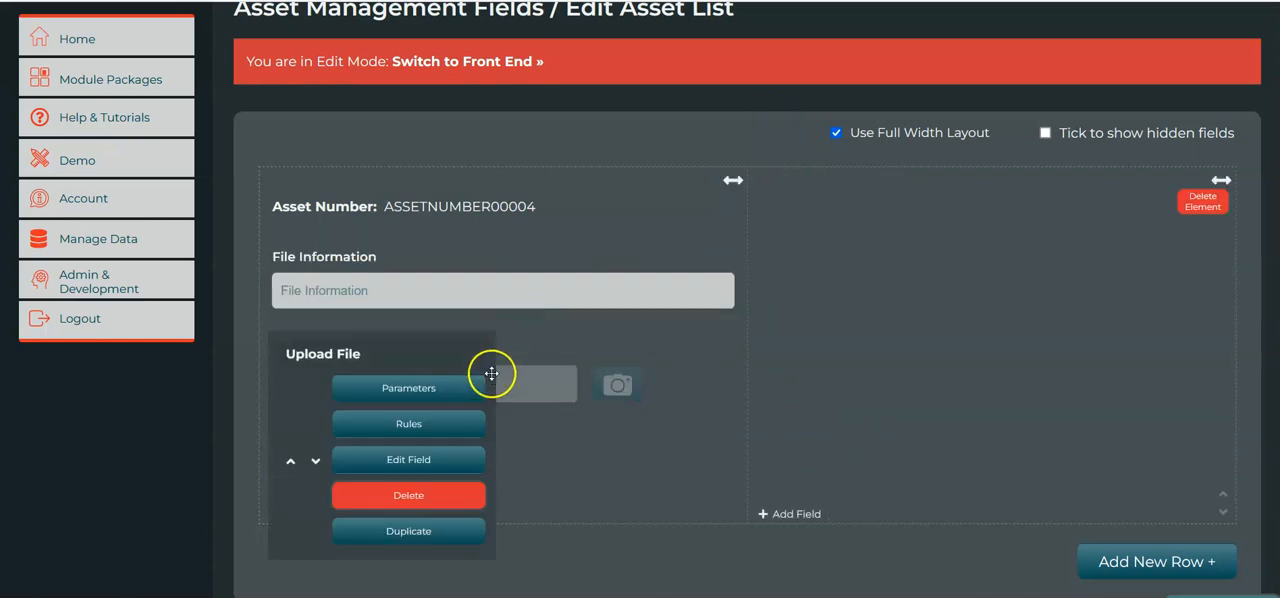
mouse_move(327, 452)
drag(327, 452, 892, 284)
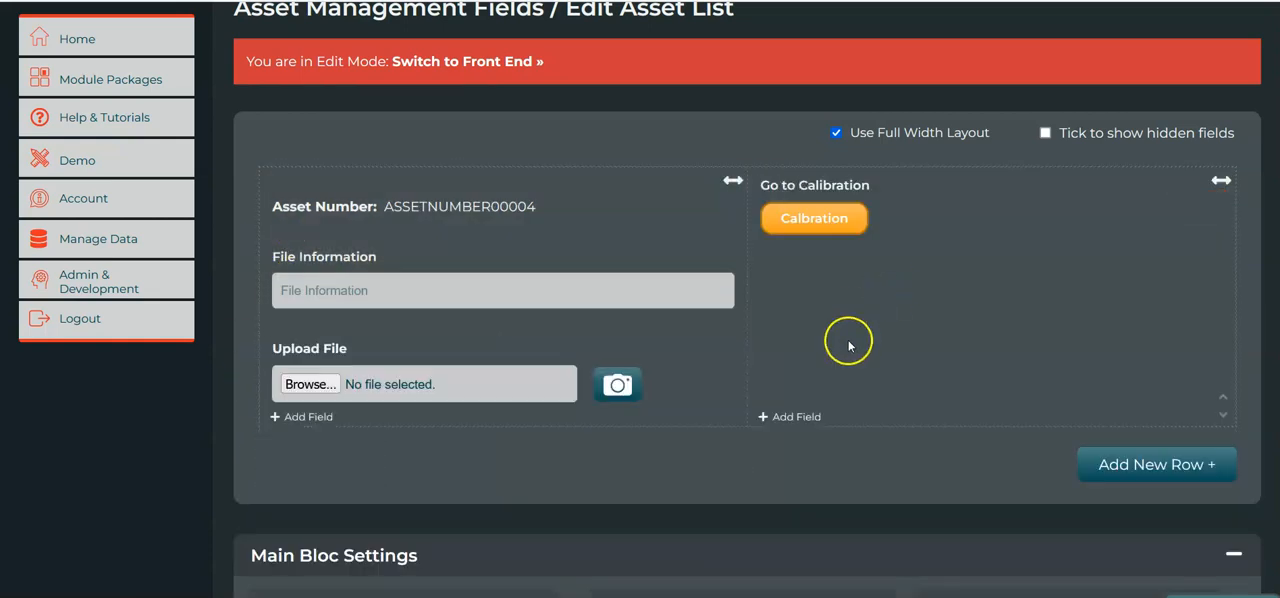
Add a mixed-case text field named Asset Description below Go to Calibration.
click(795, 414)
click(639, 139)
text(ASset Description)
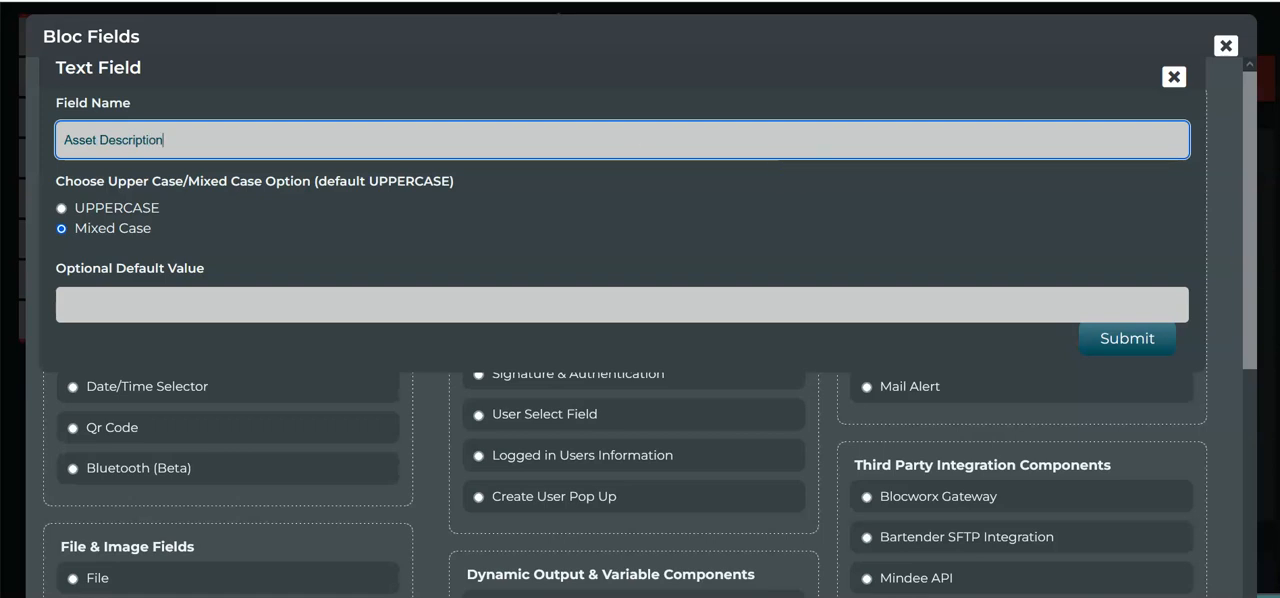
click(1137, 343)
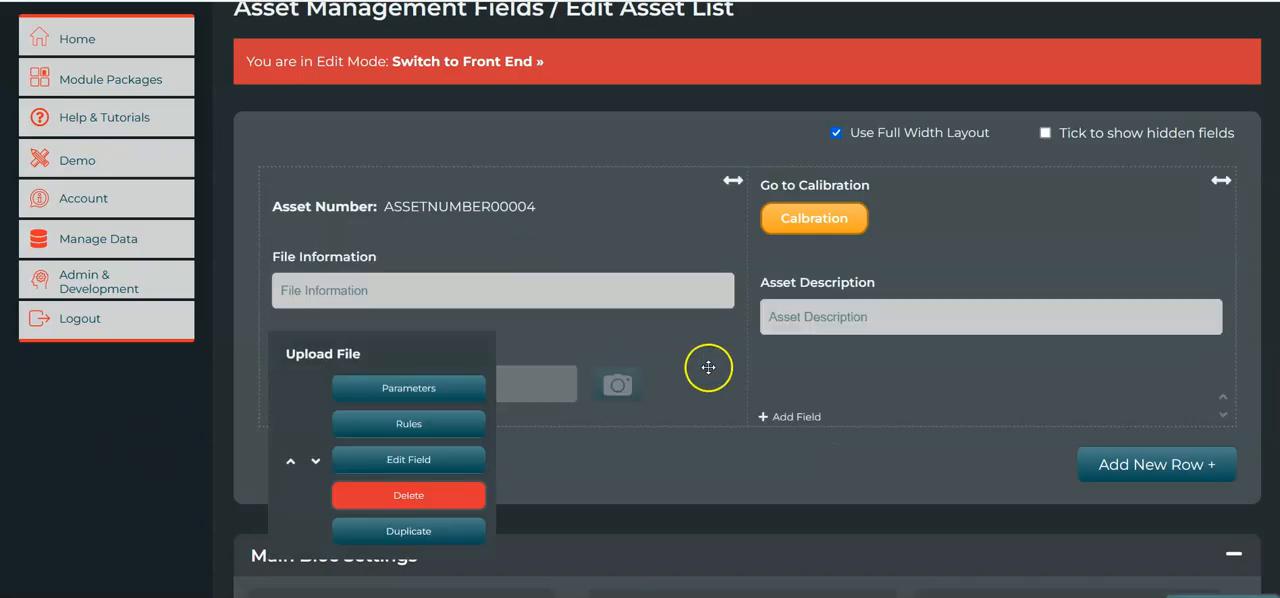
Move the Asset Description field into the first column and place it directly below Asset Number.
mouse_move(836, 326)
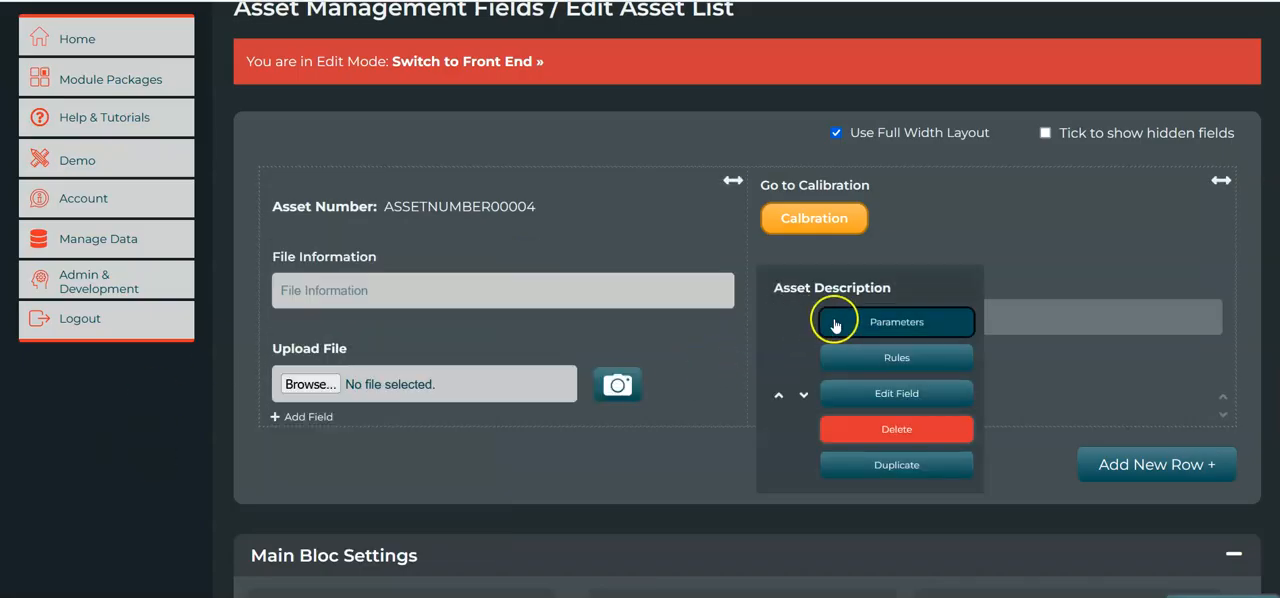
drag(766, 297, 450, 485)
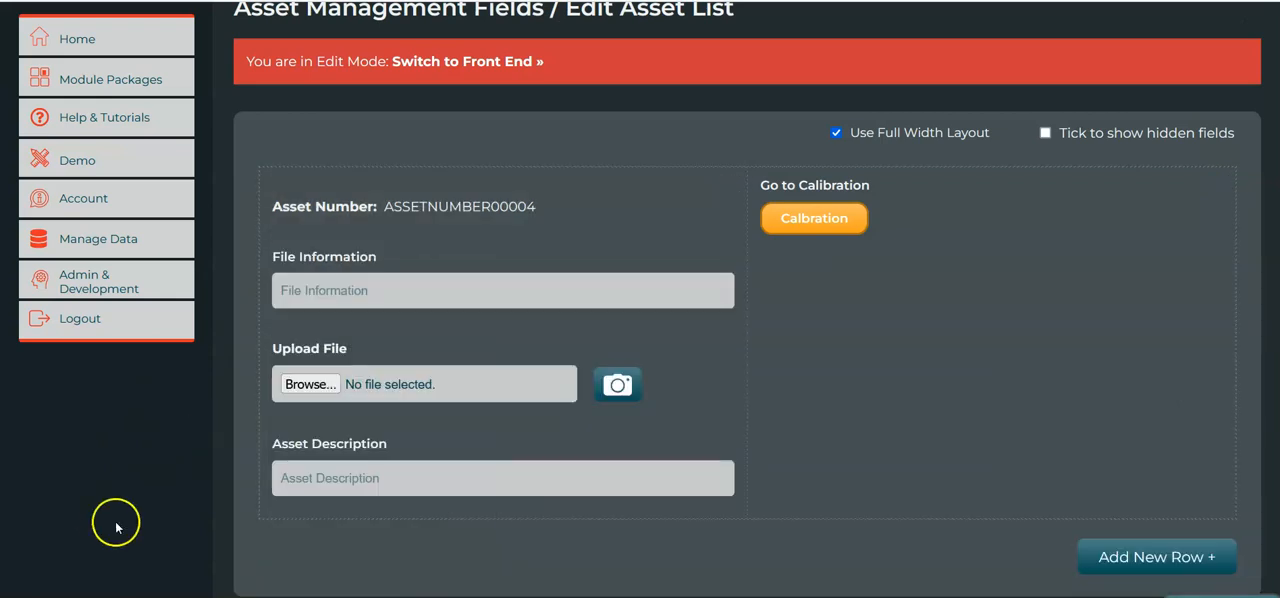
mouse_move(274, 498)
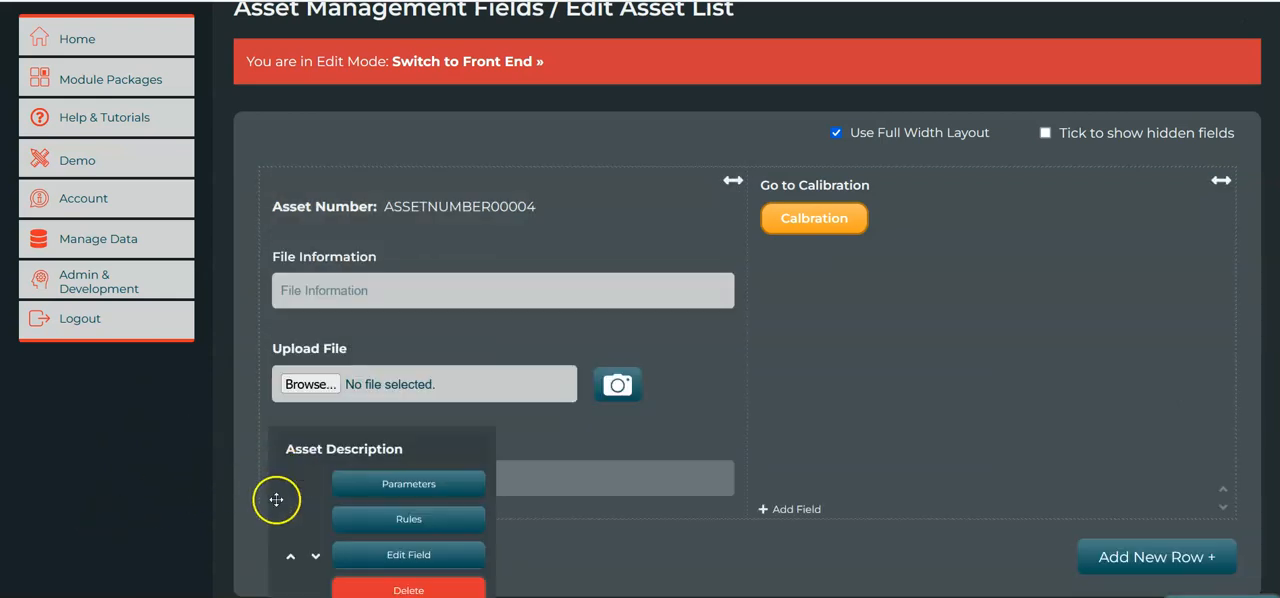
click(290, 562)
mouse_move(286, 437)
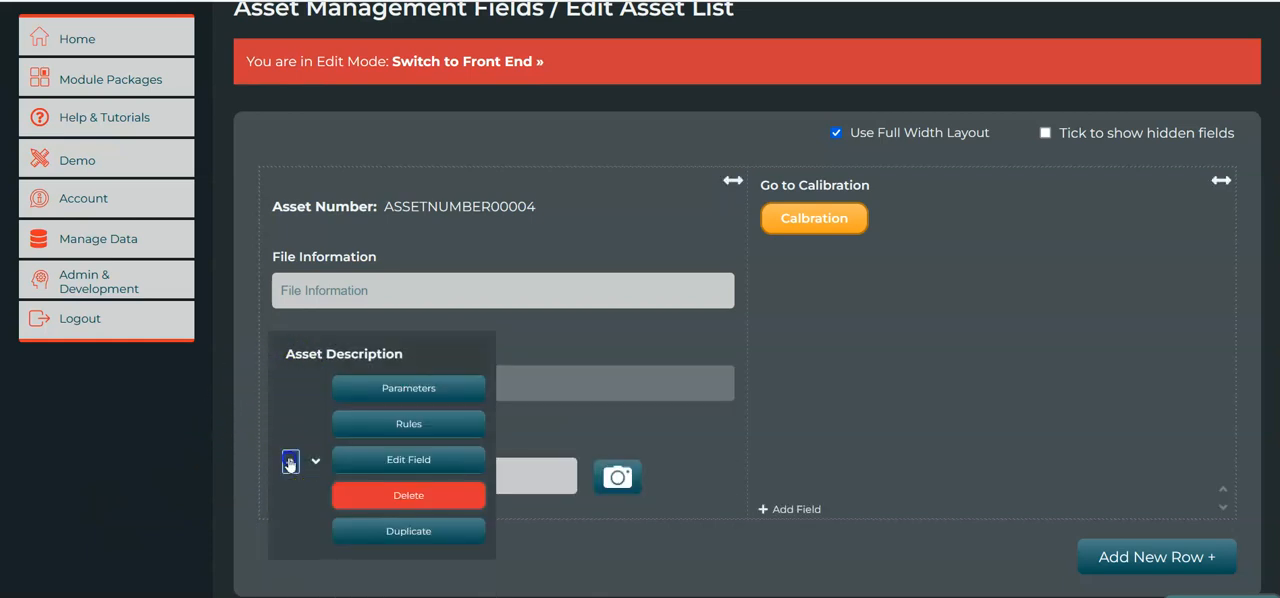
click(290, 462)
Switch the Asset List to the front end and show the edit links and data filtering for its records.
scroll(223, 337, up, 1)
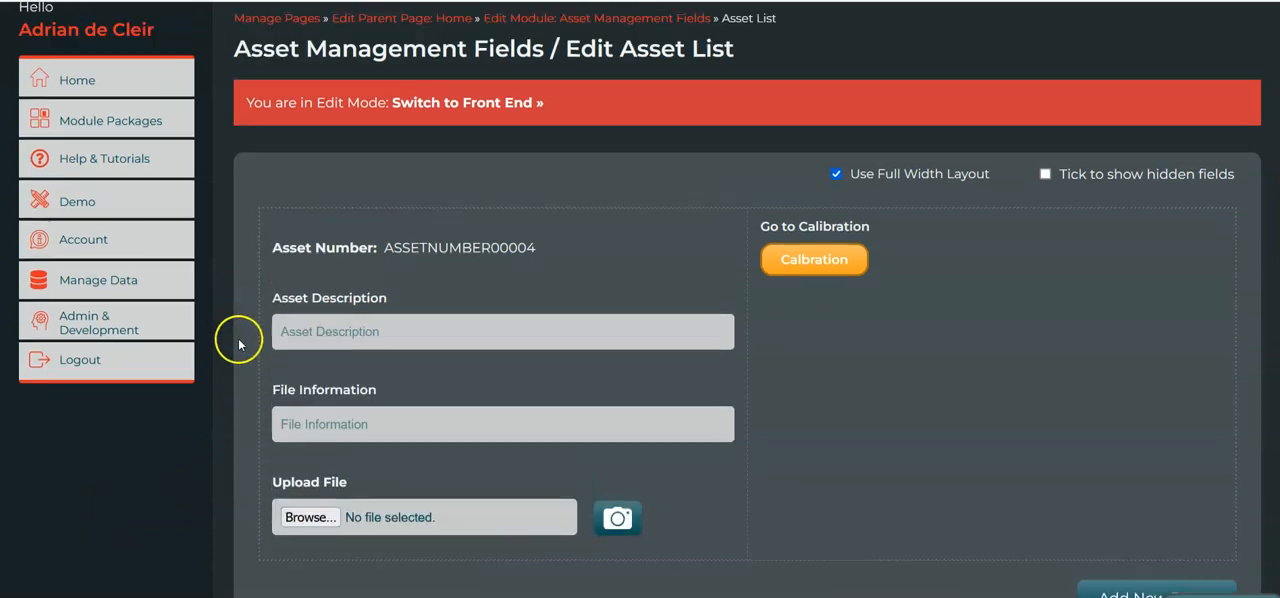
click(485, 106)
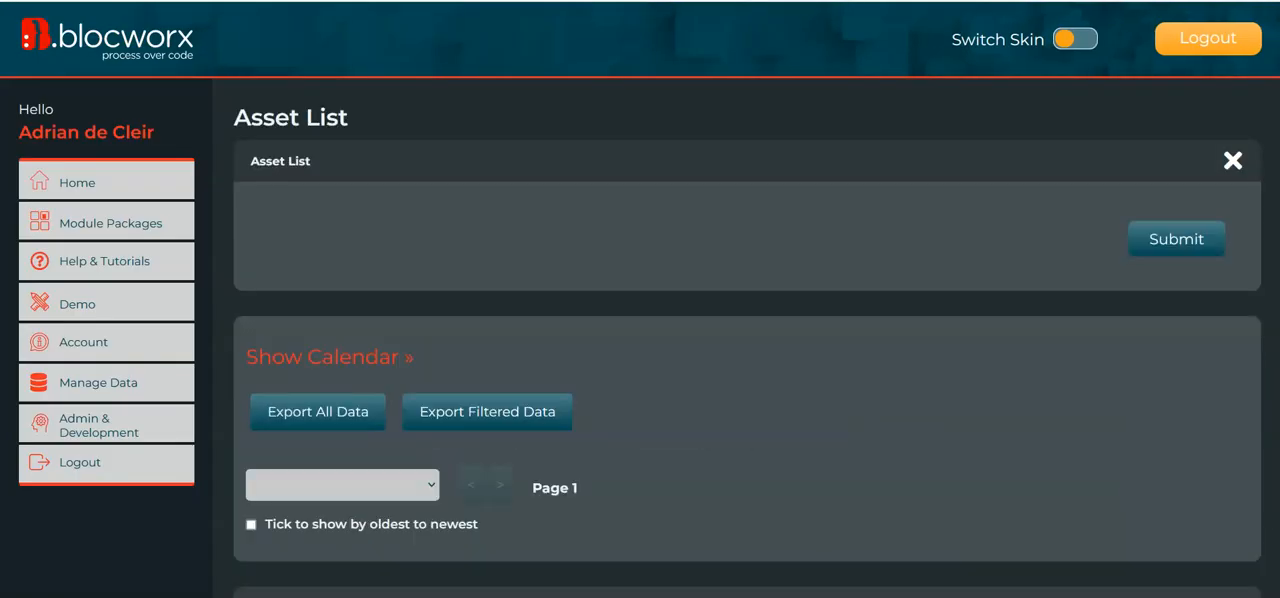
scroll(1166, 123, down, 4)
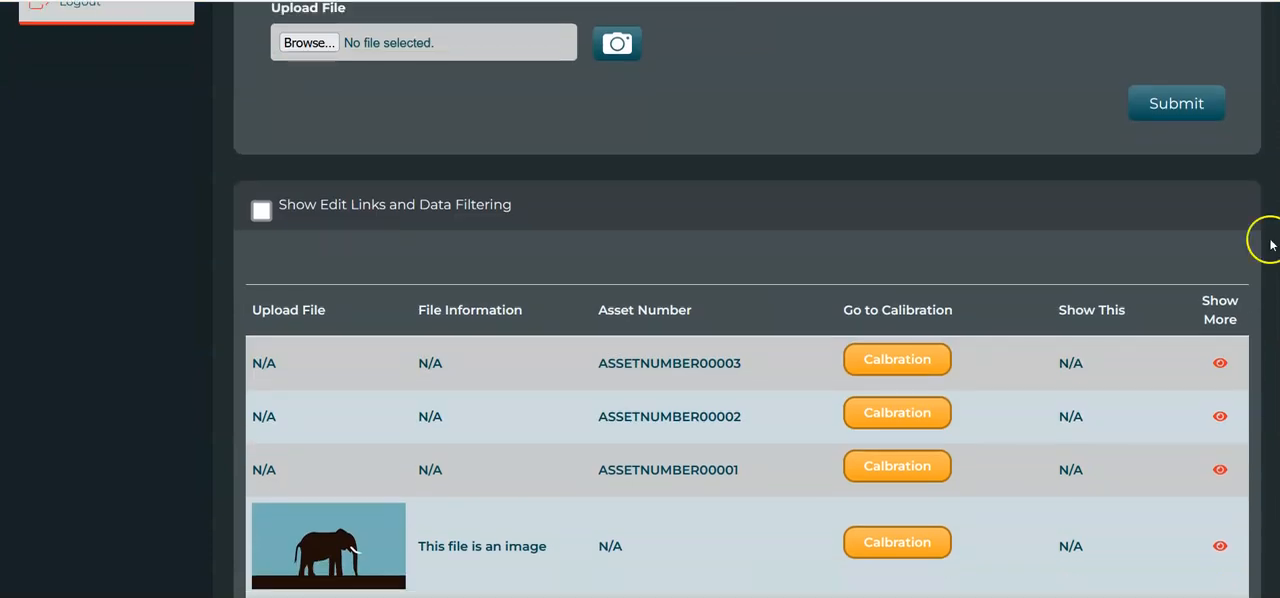
click(263, 210)
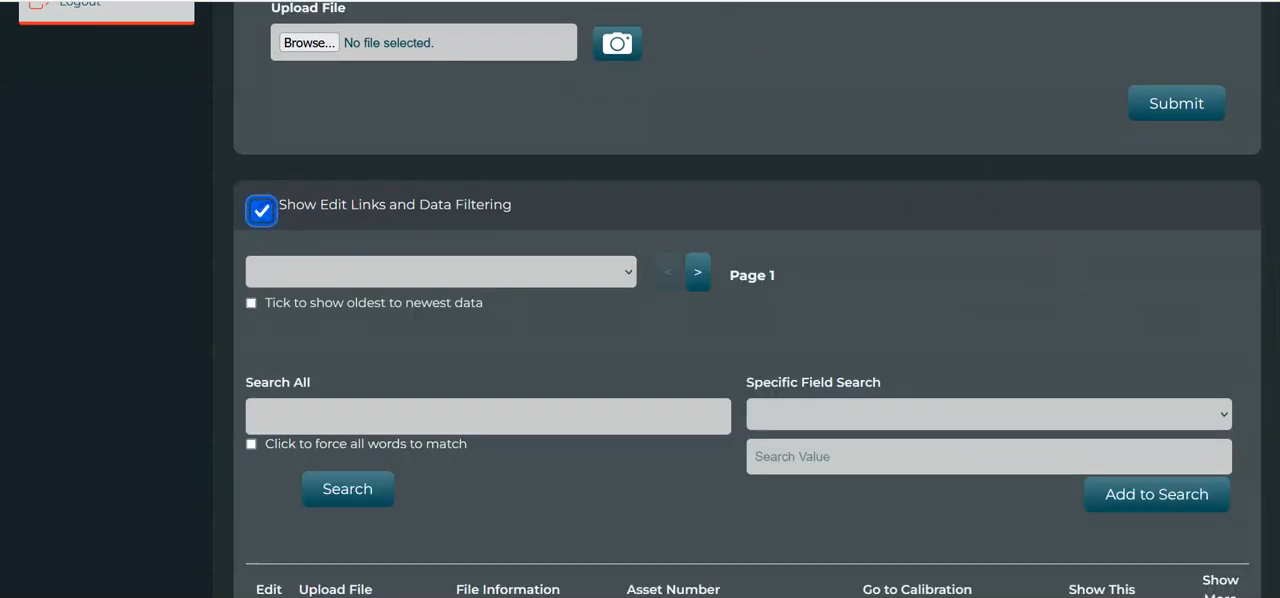
Open the ASSETNUMBER00001 record for editing and delete it, confirming the deletion.
scroll(1063, 269, down, 5)
scroll(343, 443, up, 2)
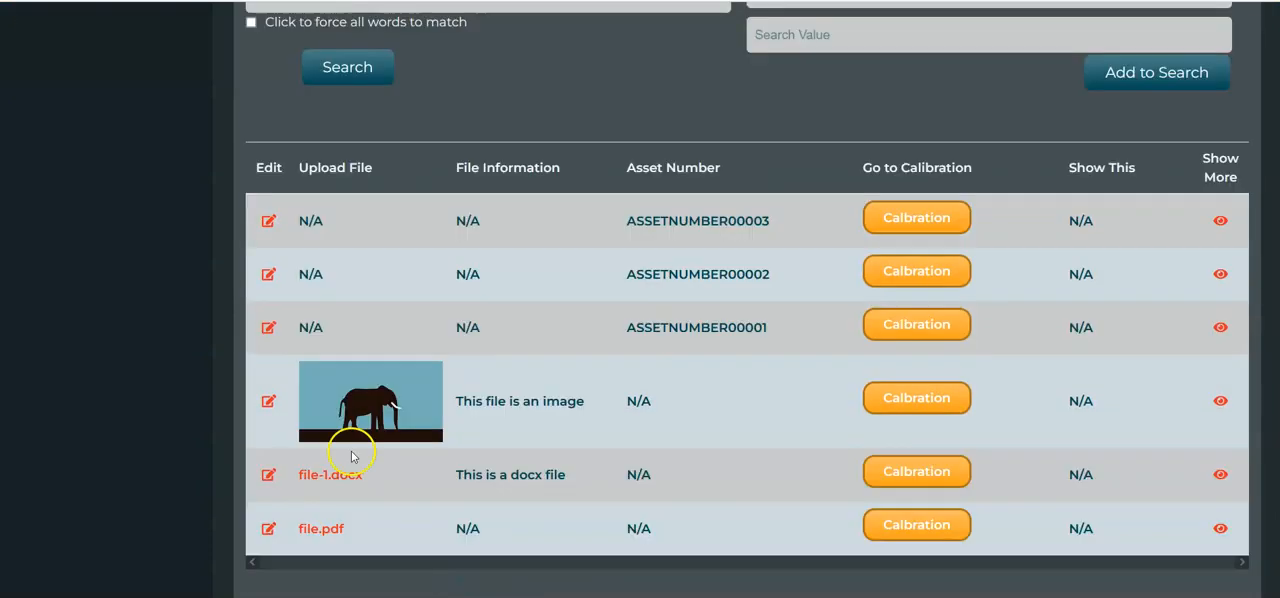
click(266, 318)
scroll(400, 350, up, 3)
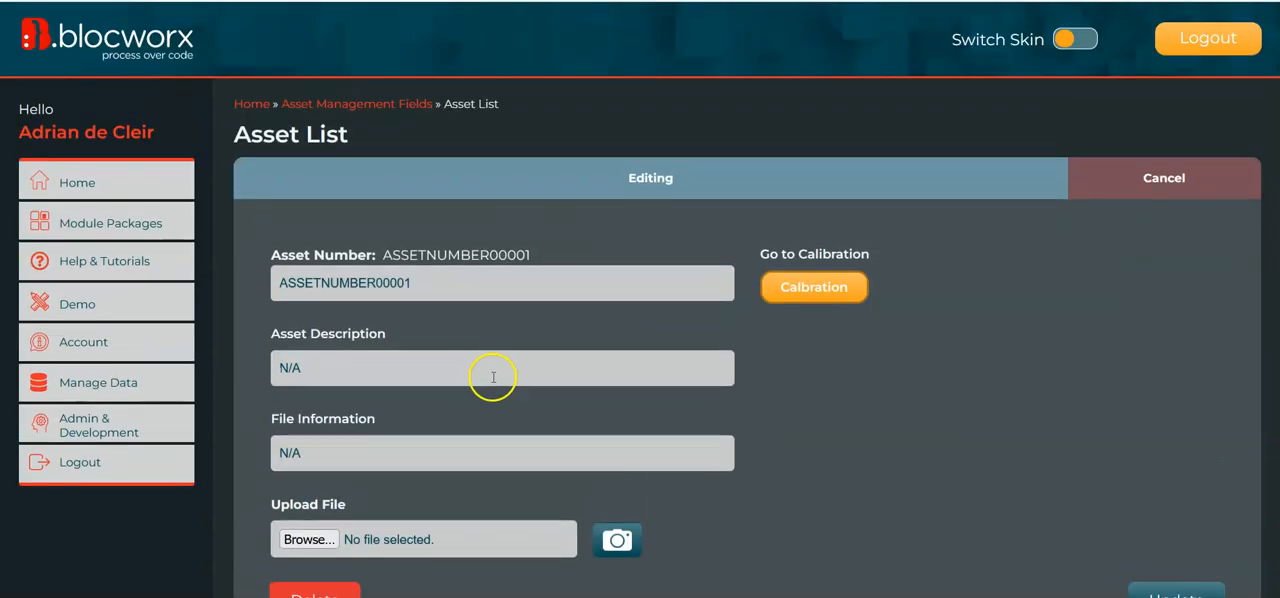
scroll(490, 378, down, 2)
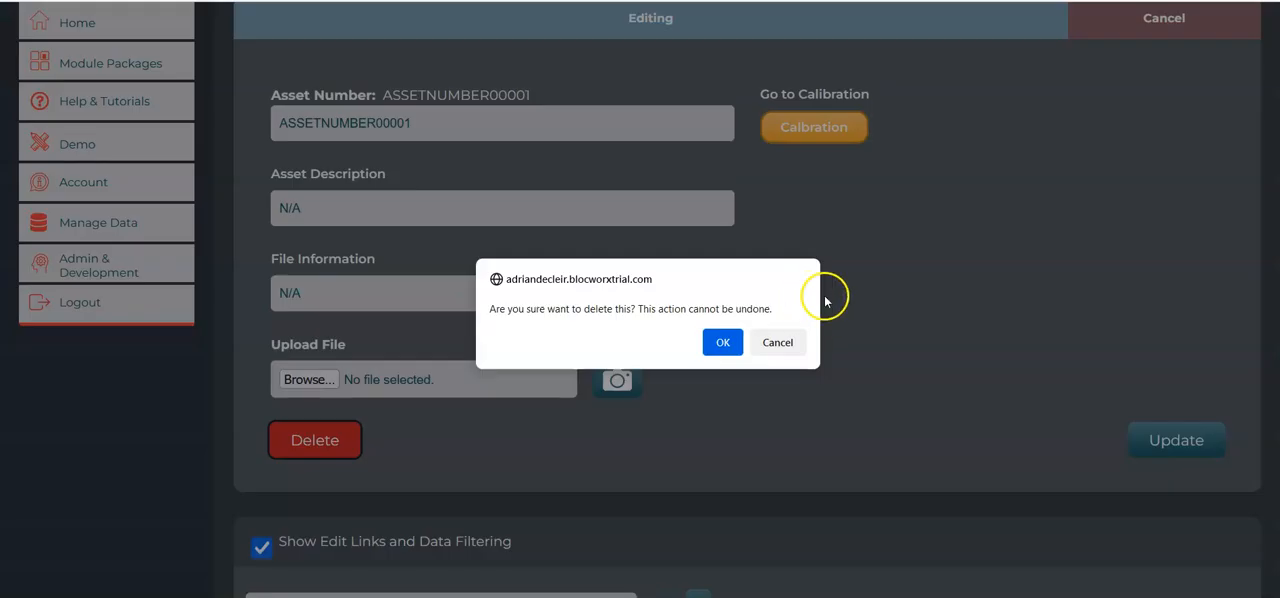
click(731, 341)
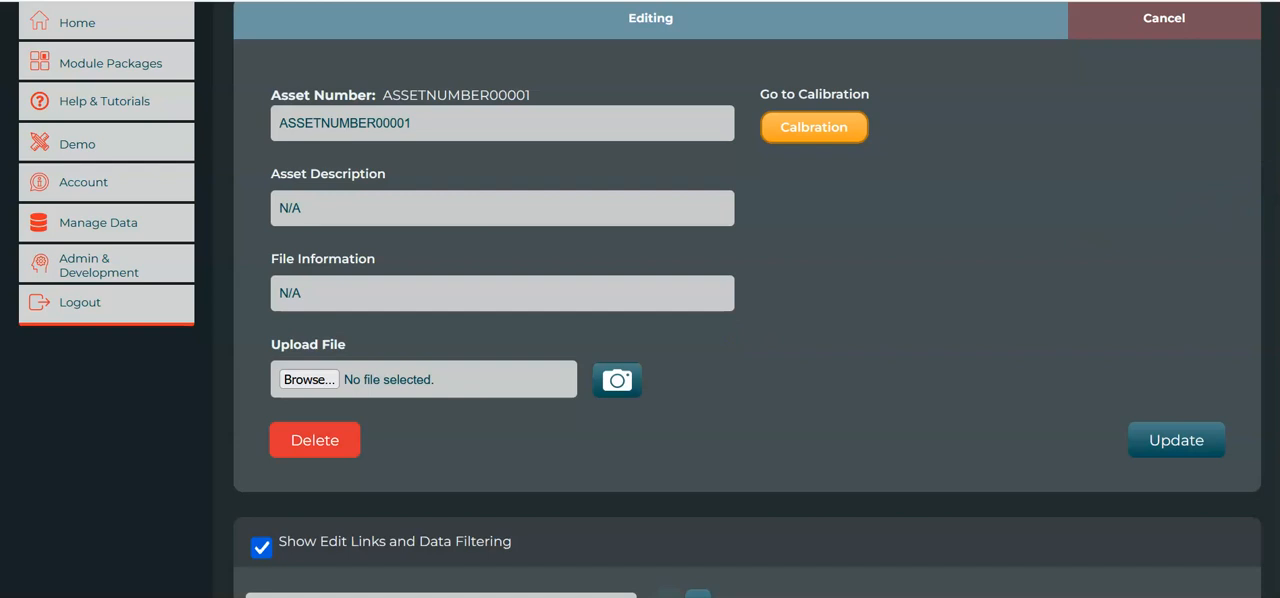
Open the ASSETNUMBER00003 record for editing and delete it, confirming the deletion.
scroll(727, 371, down, 6)
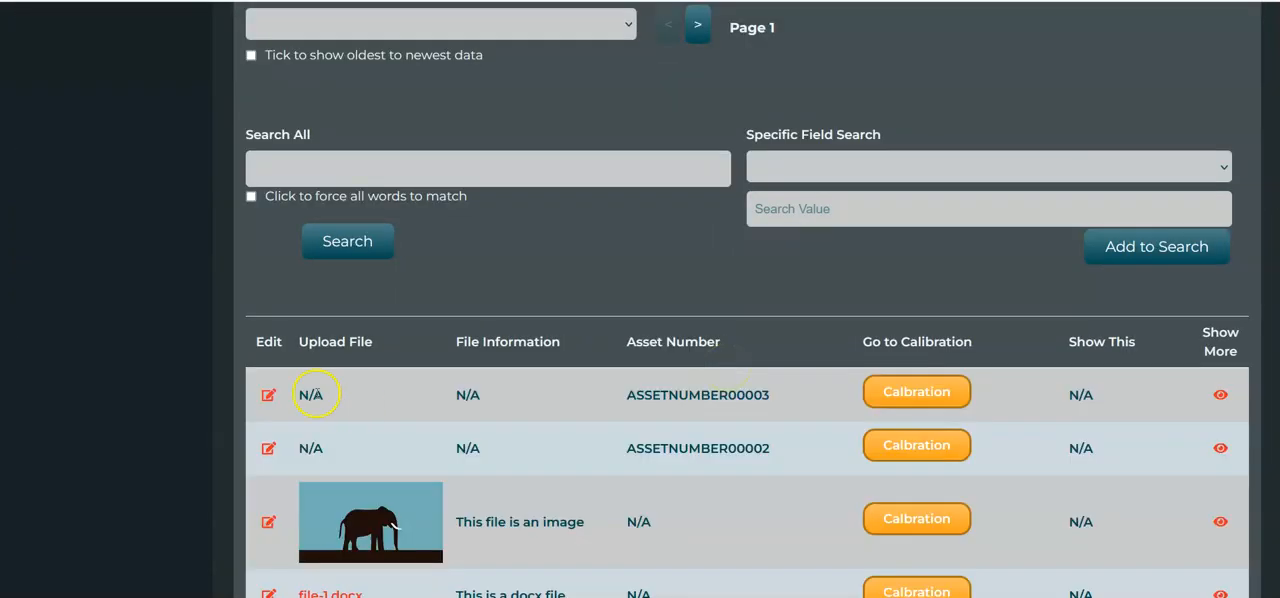
click(268, 395)
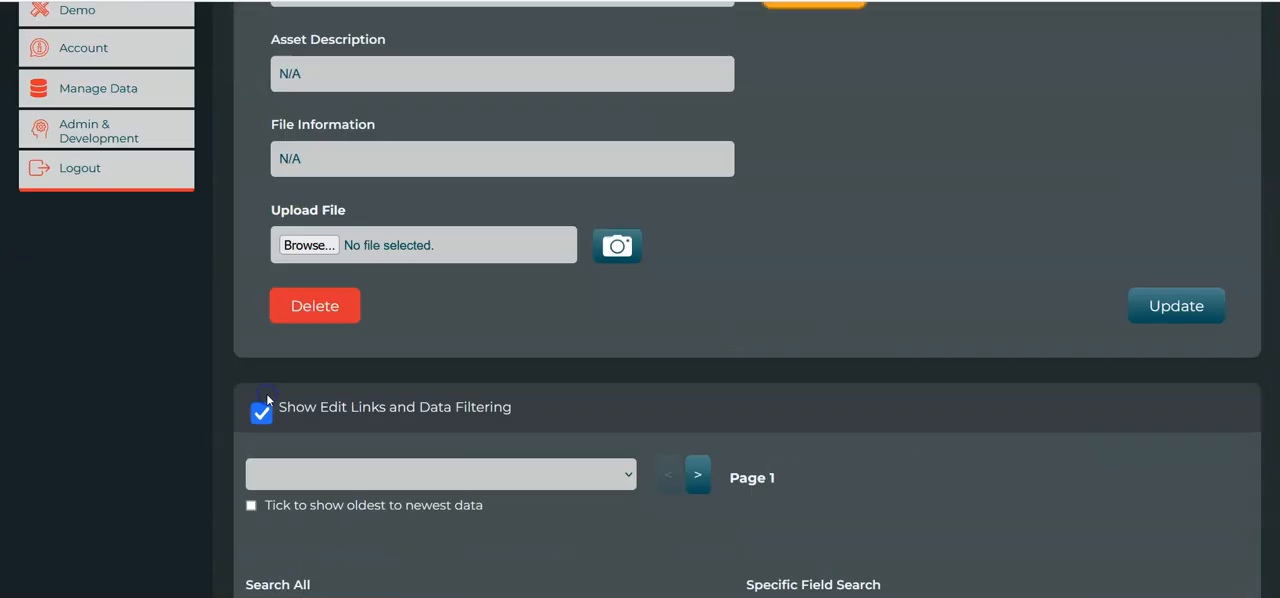
scroll(340, 470, down, 1)
click(314, 486)
click(721, 343)
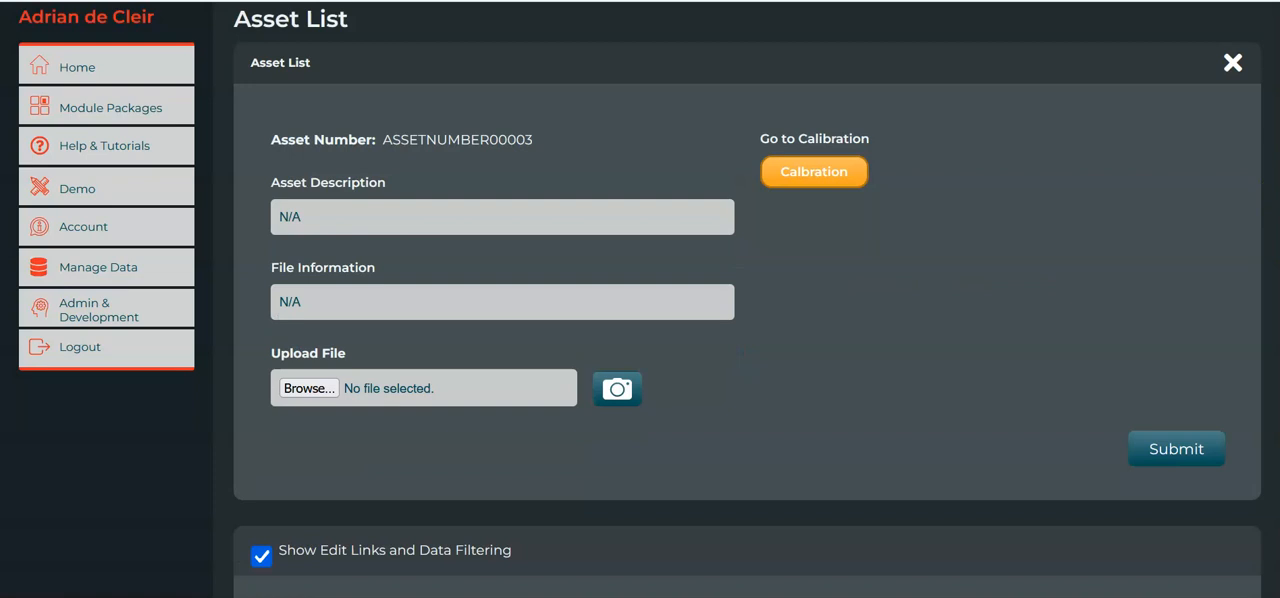
Open the ASSETNUMBER00002 record for editing and delete it, confirming the deletion.
scroll(265, 348, down, 5)
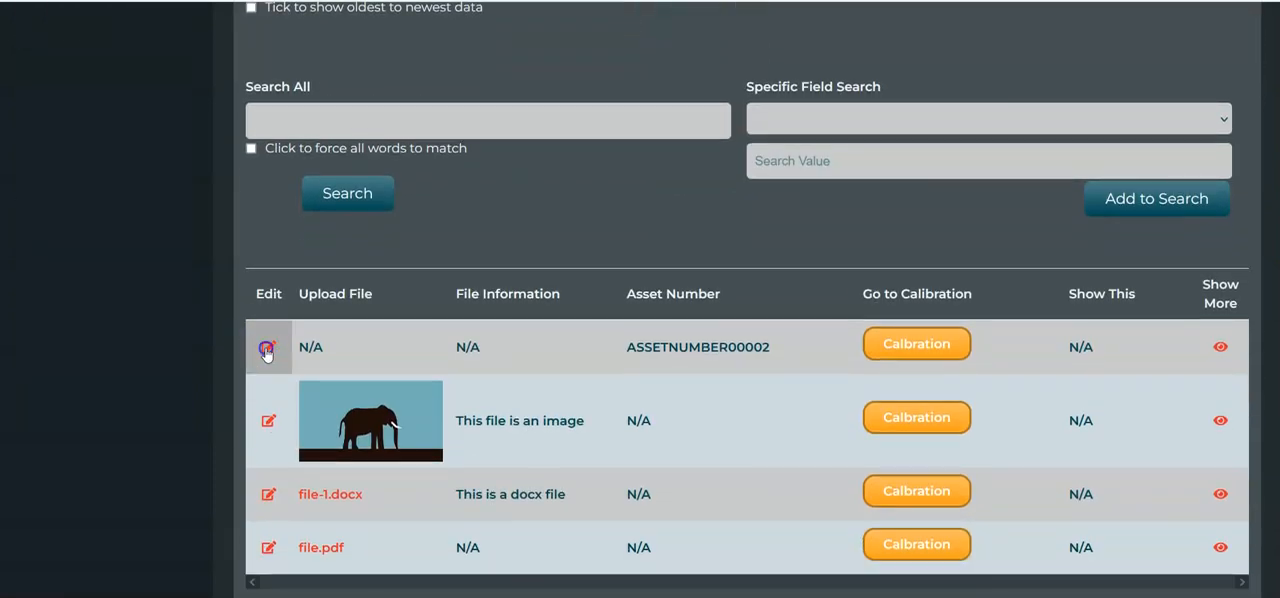
click(266, 349)
scroll(1271, 180, down, 2)
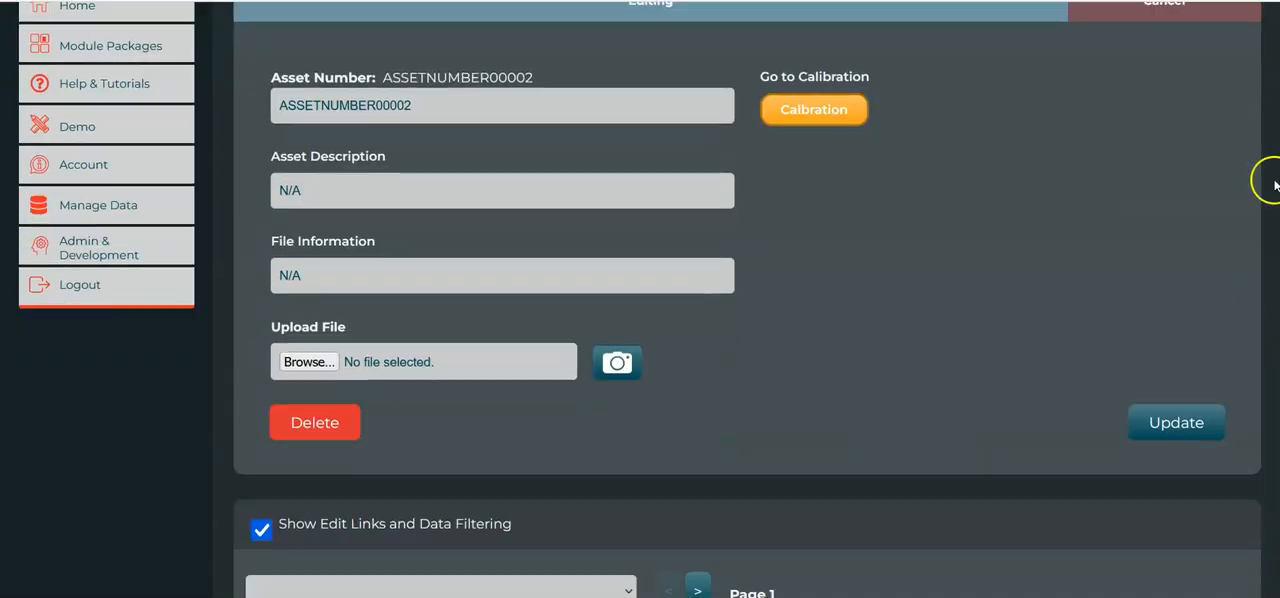
click(320, 428)
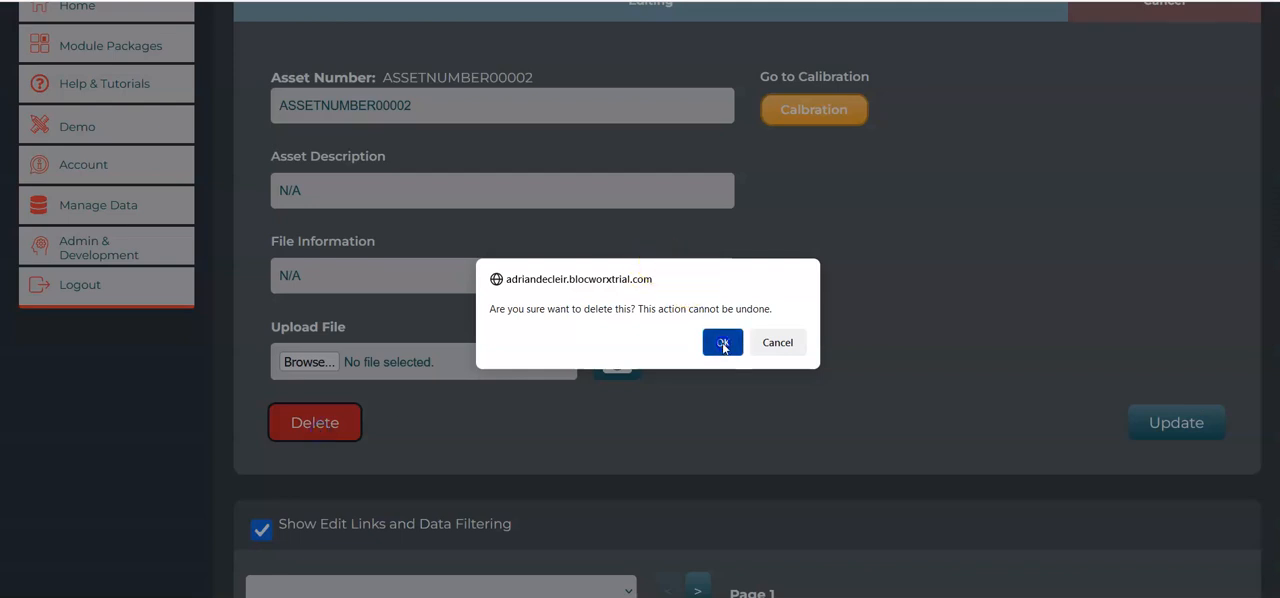
click(722, 340)
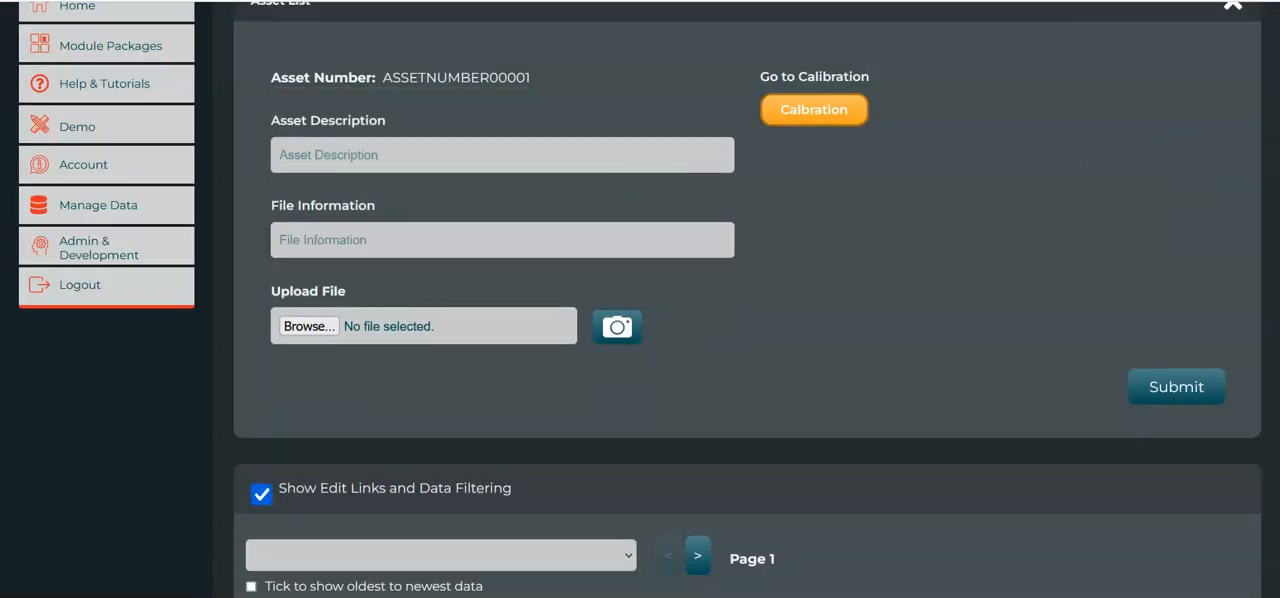
Open the record with the elephant image for editing and delete it, confirming the deletion.
scroll(317, 337, down, 5)
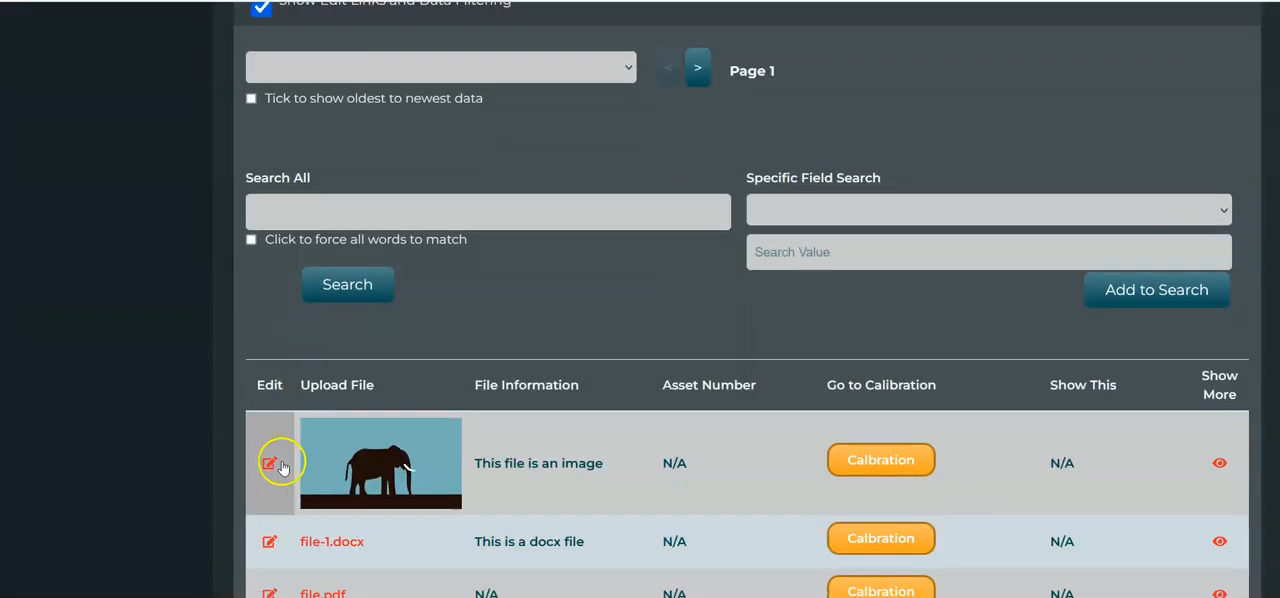
click(270, 463)
scroll(575, 342, down, 2)
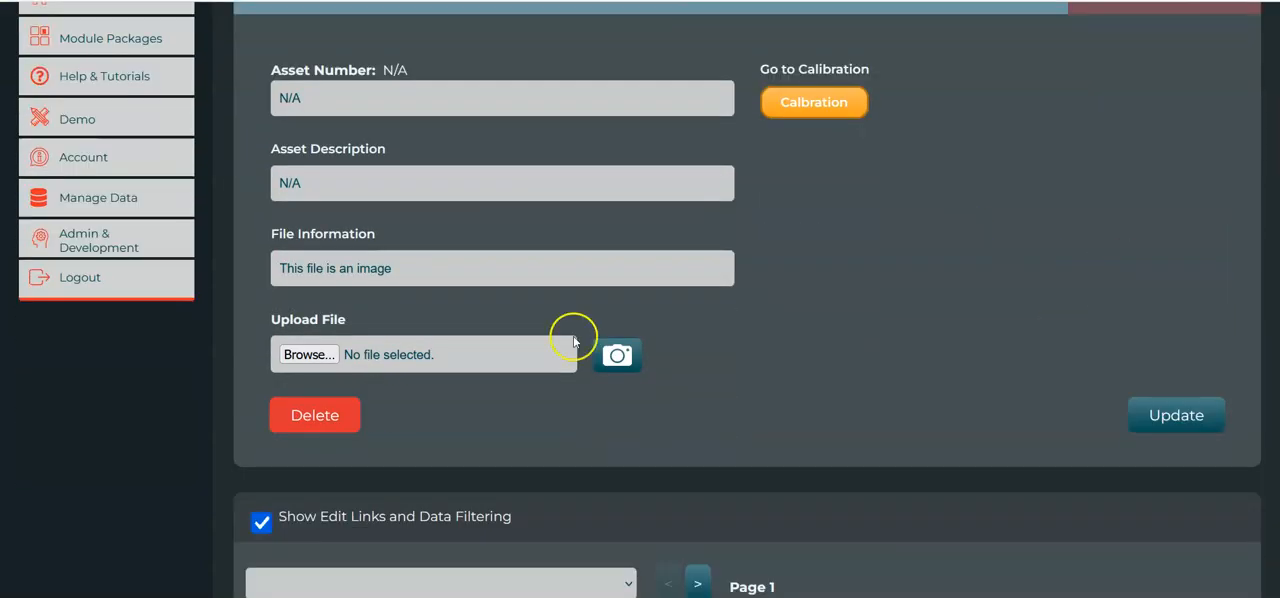
click(334, 417)
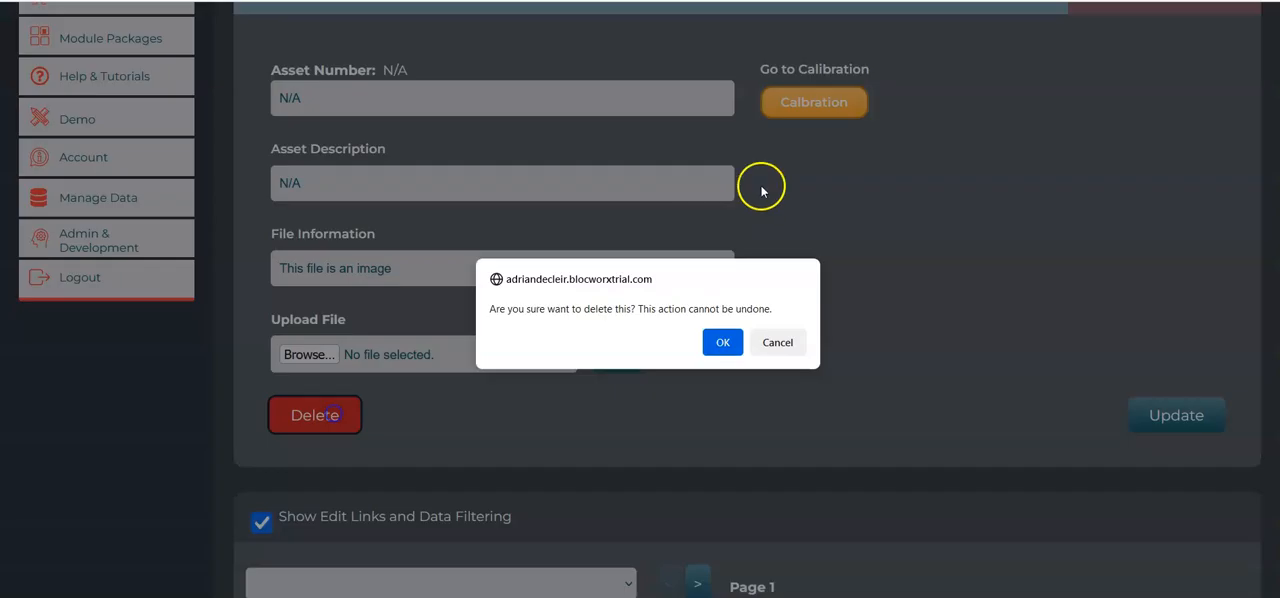
click(724, 342)
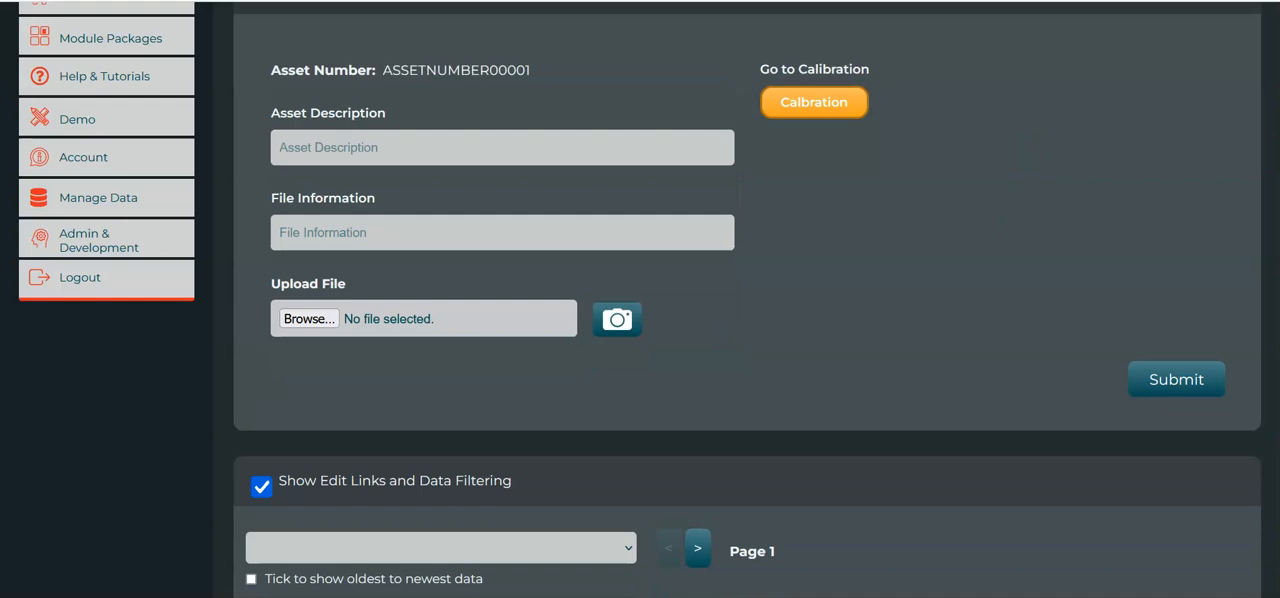
Open the file-1.docx record for editing and delete it, confirming the deletion.
scroll(451, 335, down, 5)
click(238, 418)
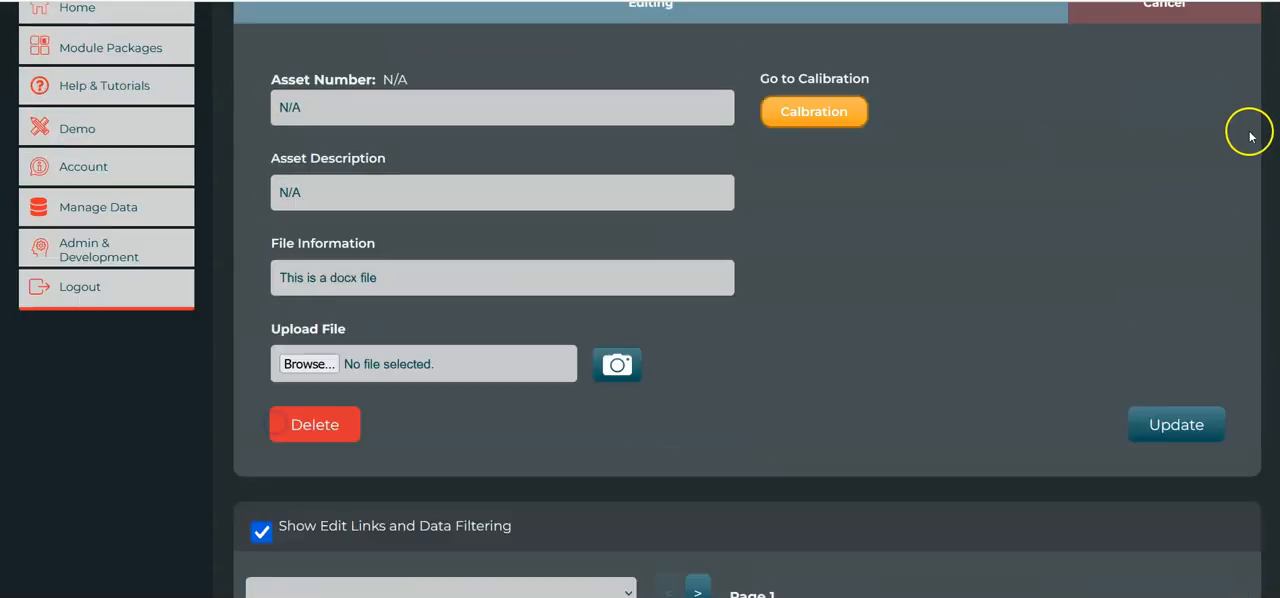
scroll(314, 440, down, 1)
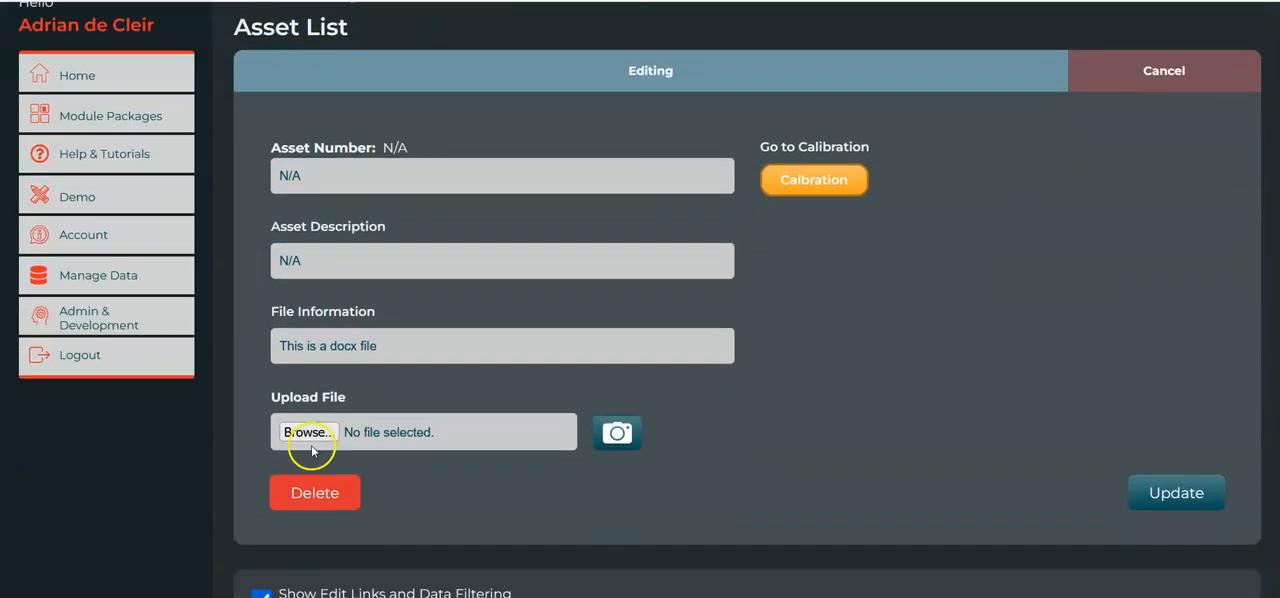
click(333, 506)
click(722, 343)
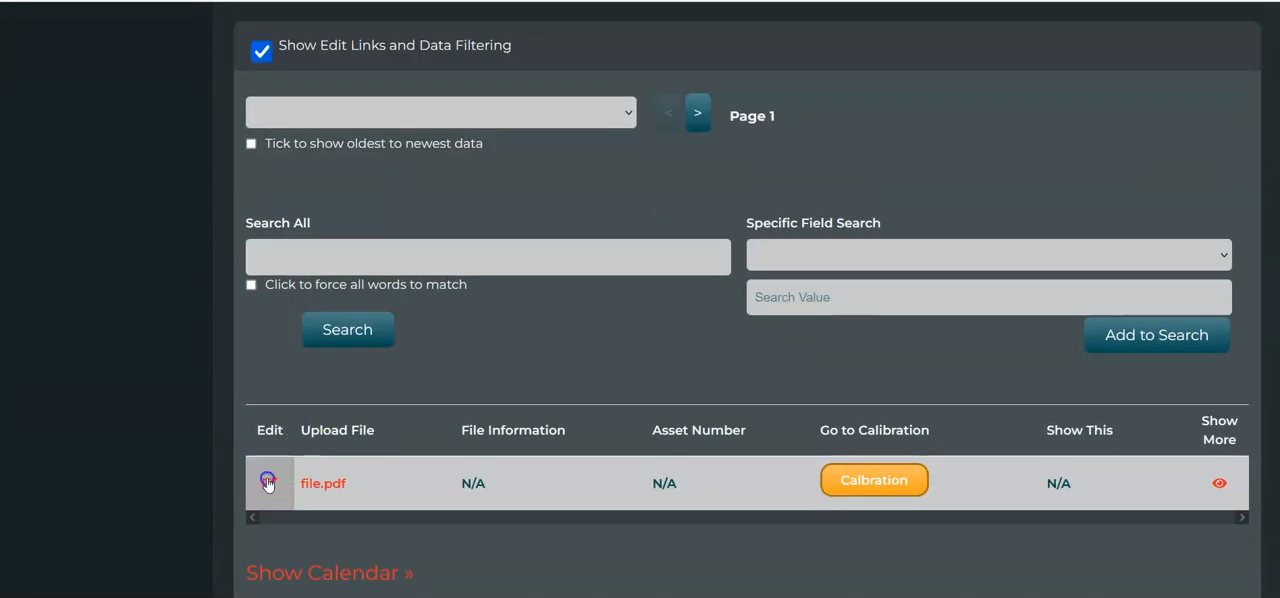
Open the file.pdf record for editing and delete it, confirming the deletion.
click(268, 480)
click(326, 590)
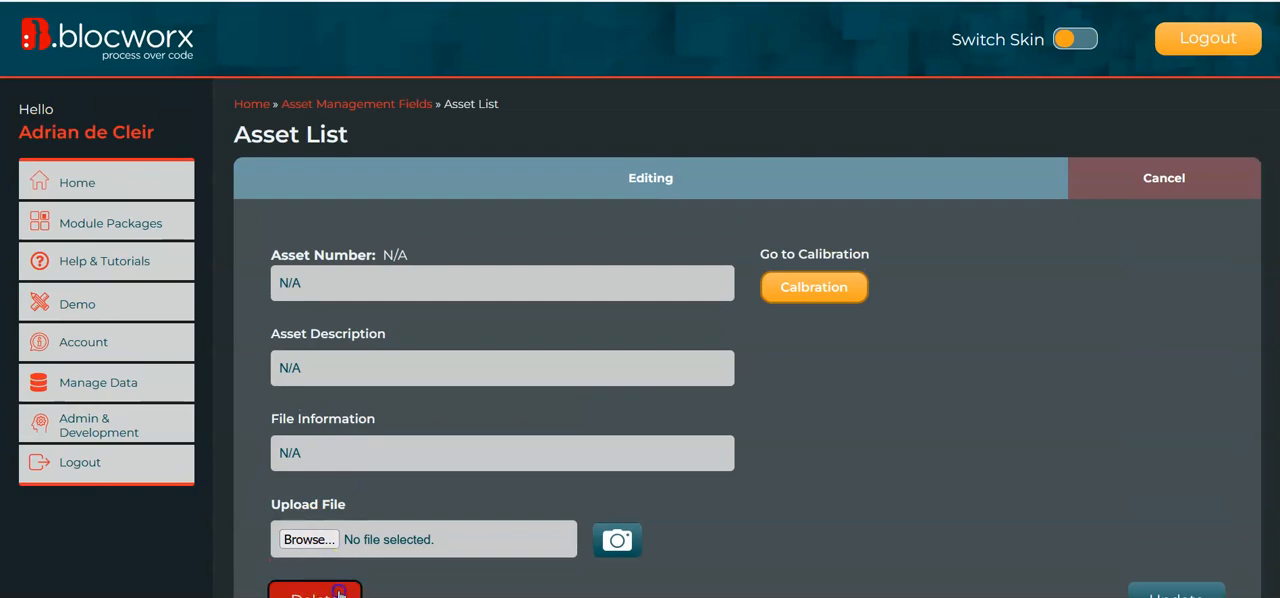
click(723, 343)
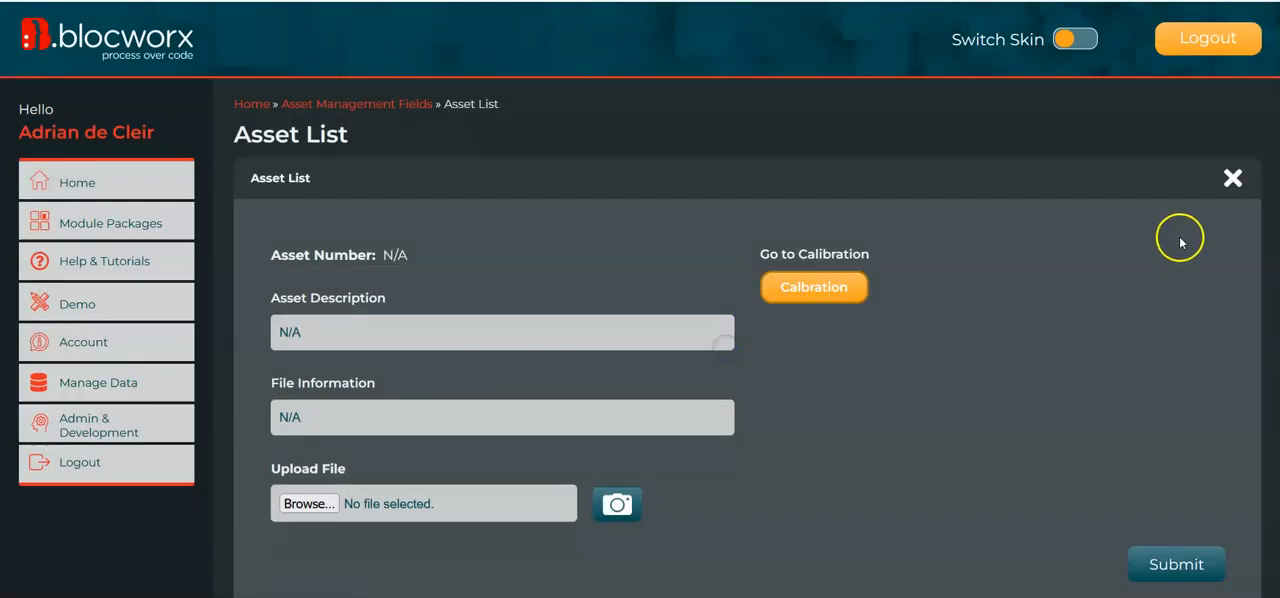
scroll(588, 306, down, 4)
scroll(588, 306, up, 5)
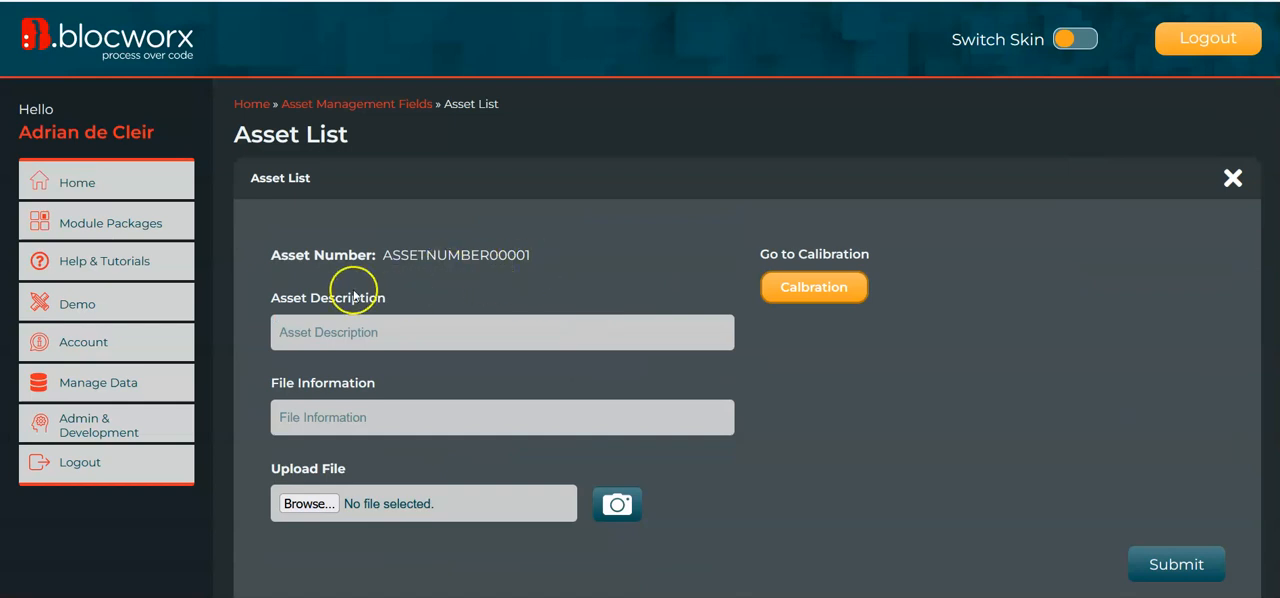
click(390, 256)
double_click(390, 256)
click(551, 258)
click(507, 217)
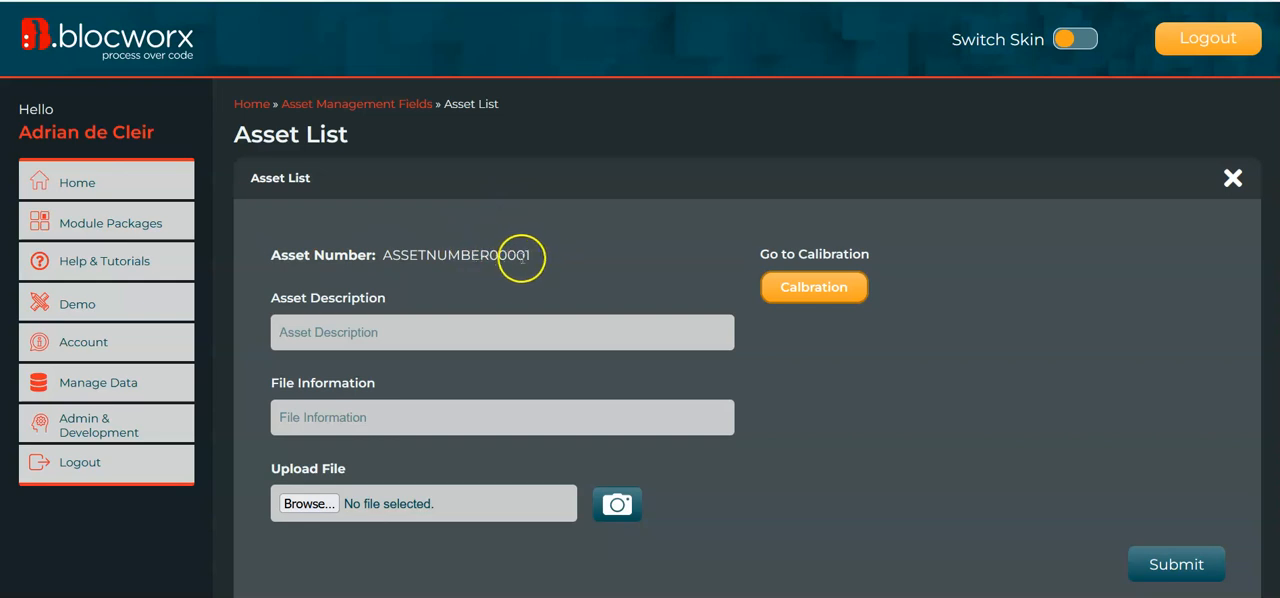
Submit a new Asset List record with the Asset Description "HP Laser Printer Office 01 Downstairs".
click(430, 336)
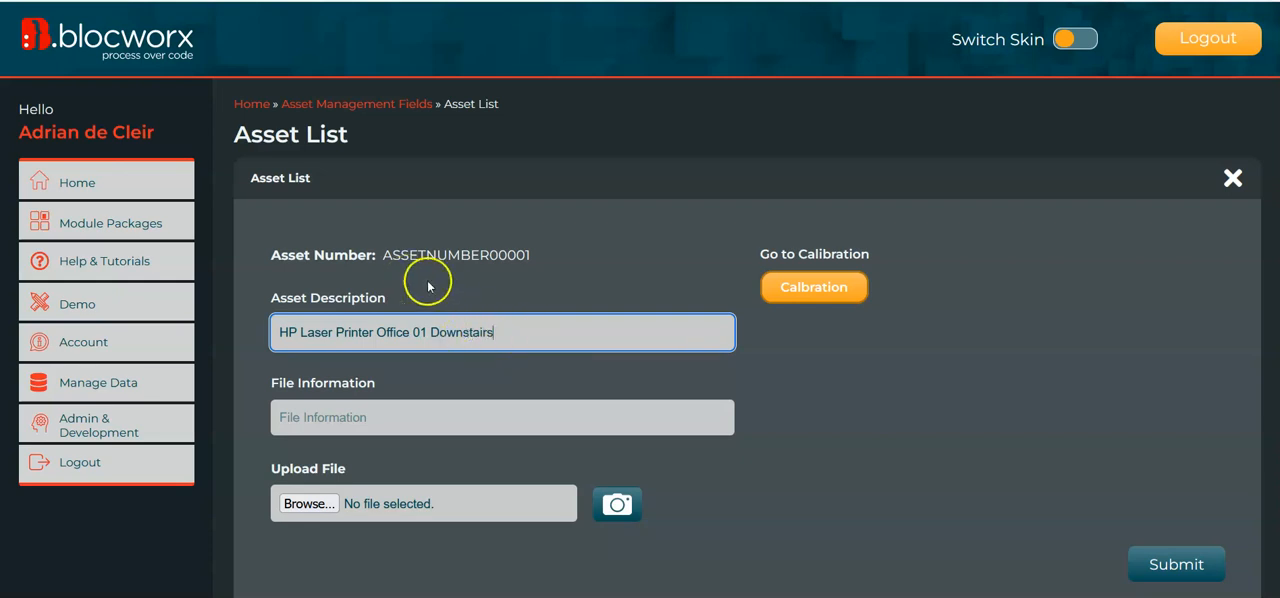
scroll(672, 327, down, 2)
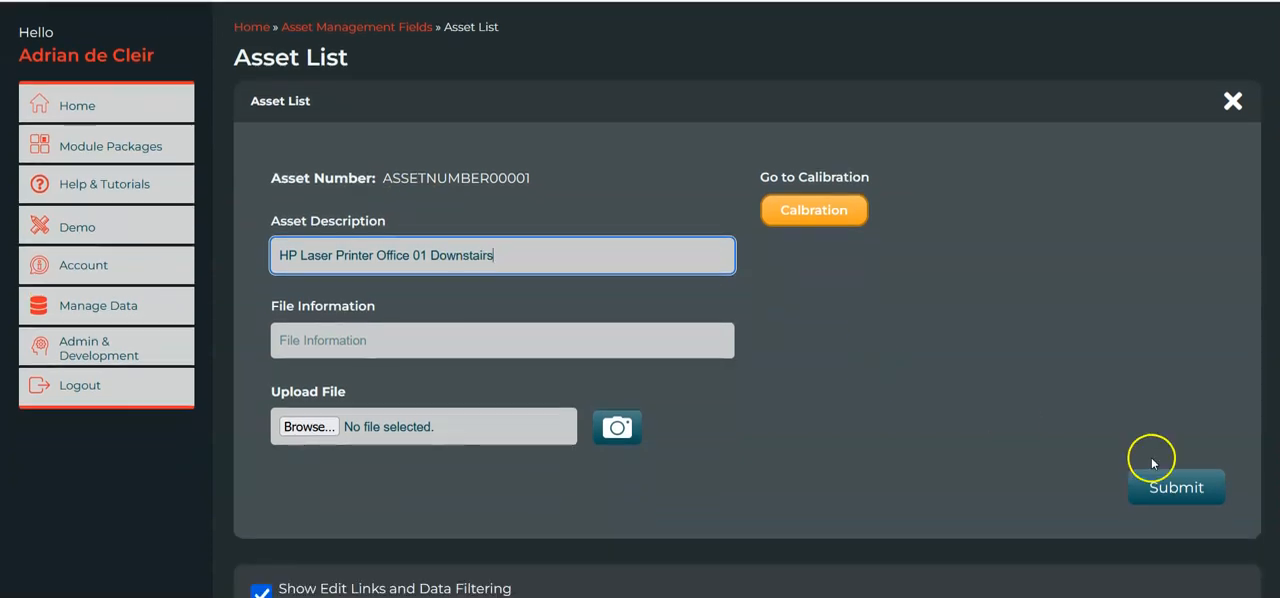
click(1172, 488)
scroll(1123, 389, down, 5)
scroll(640, 300, down, 3)
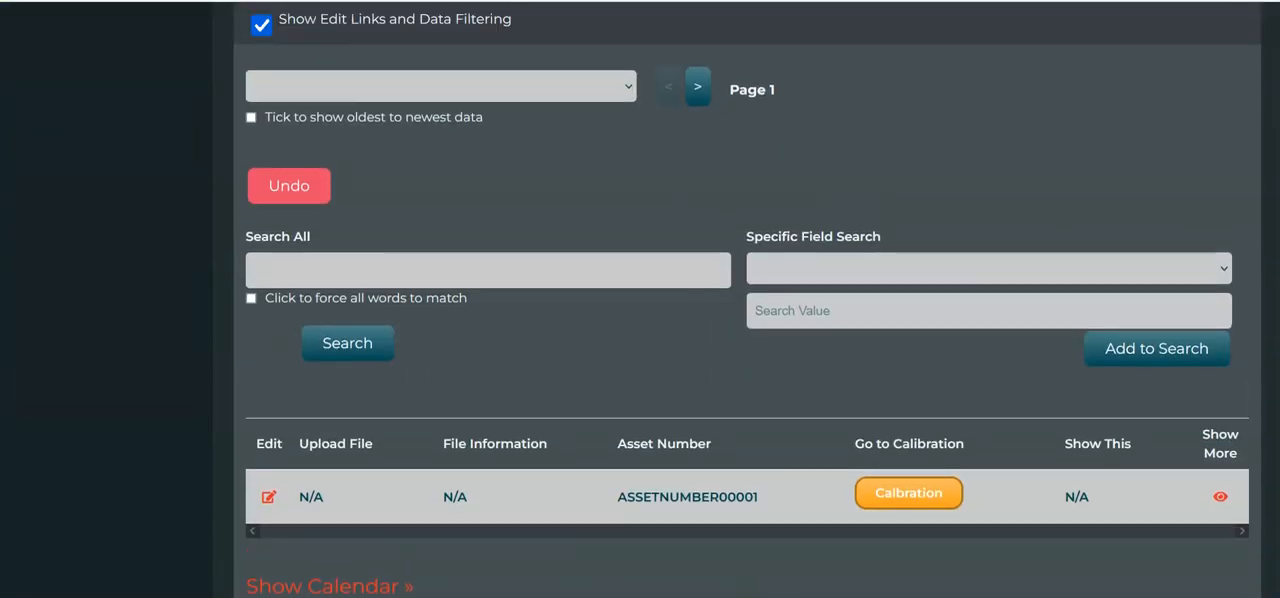
Switch the Asset List bloc to edit mode and choose to edit it despite its live data.
scroll(749, 506, down, 1)
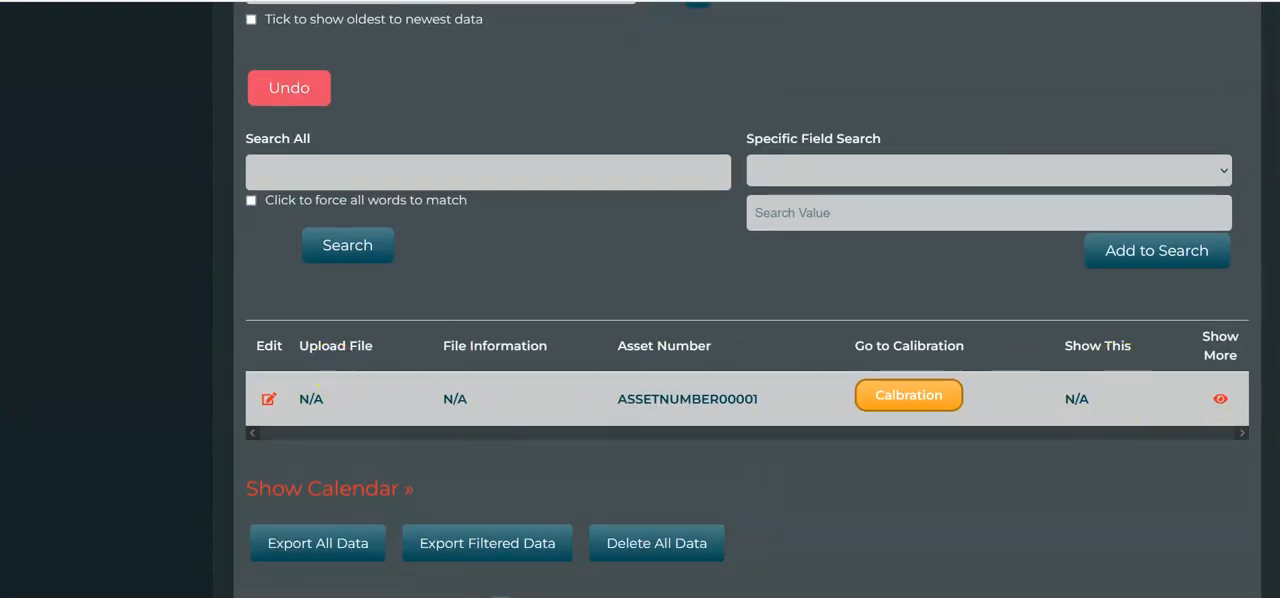
scroll(748, 300, down, 8)
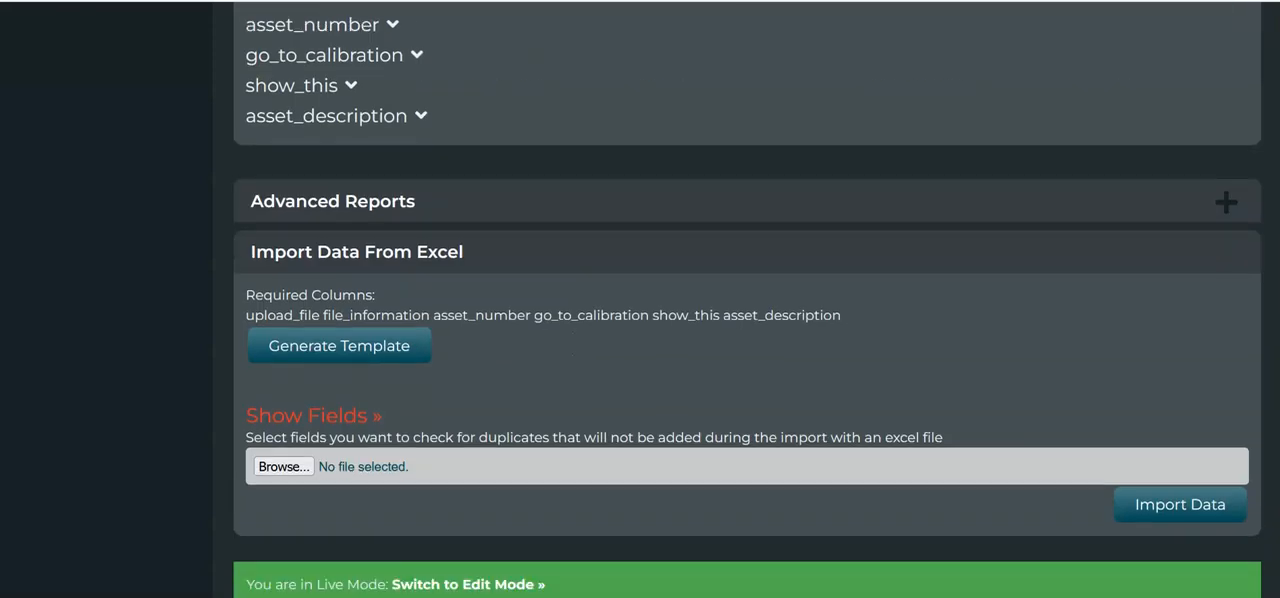
click(510, 585)
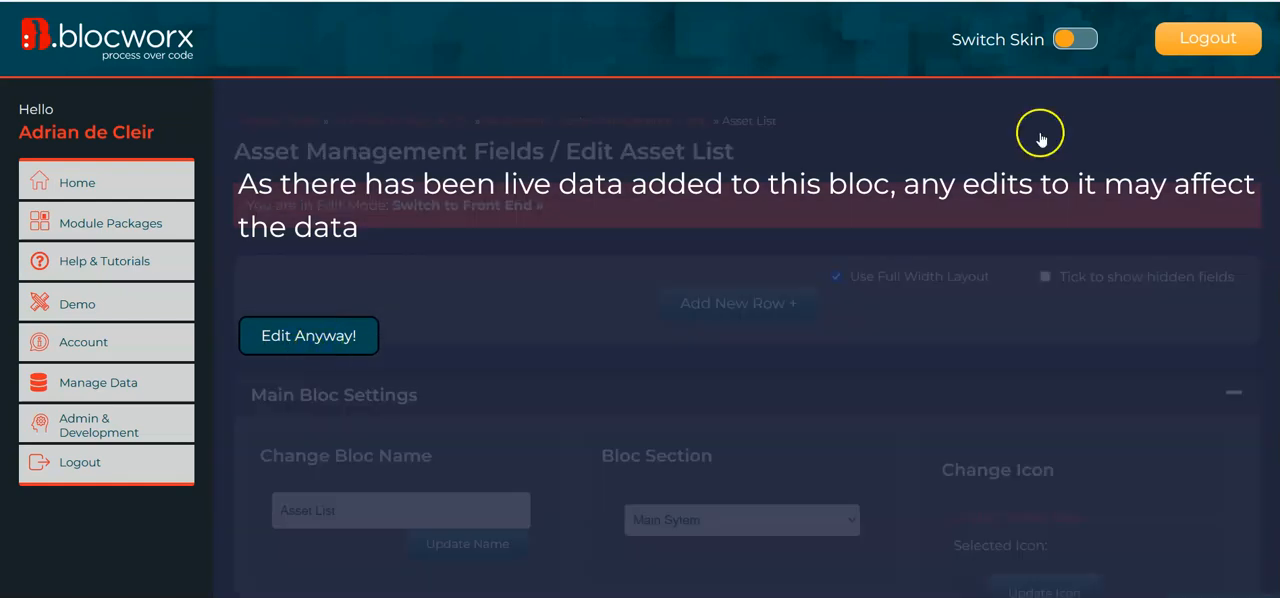
click(325, 333)
In the results field order, move Asset Number to position 1 and Asset Description to position 2.
scroll(640, 400, down, 20)
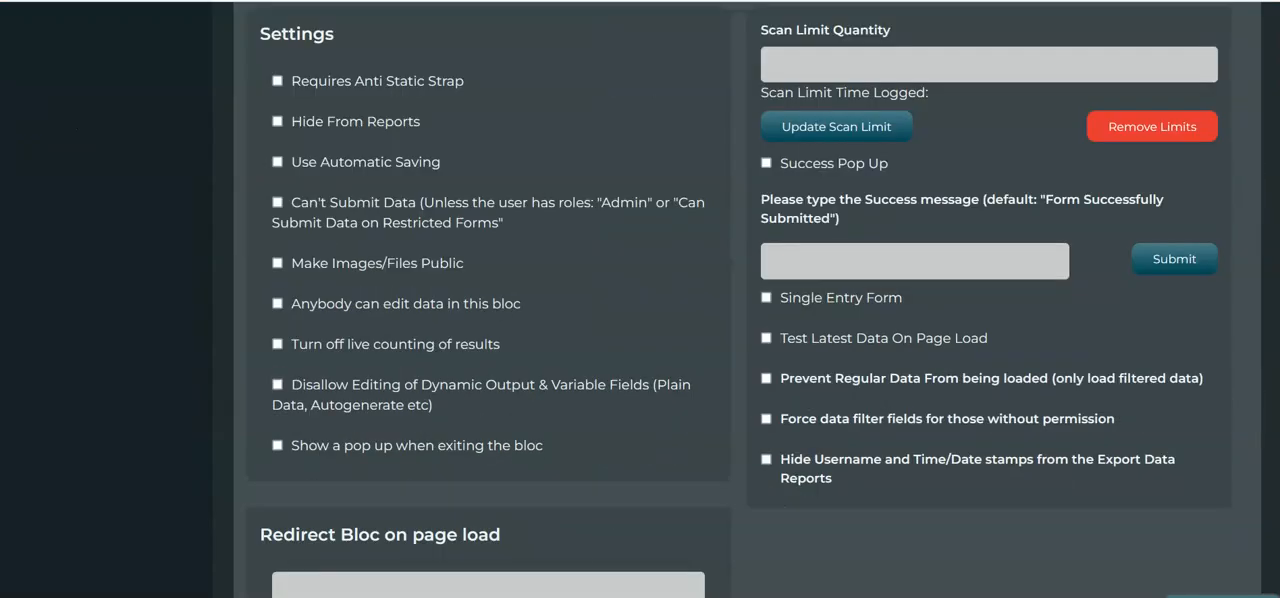
scroll(640, 300, down, 2)
scroll(640, 300, up, 4)
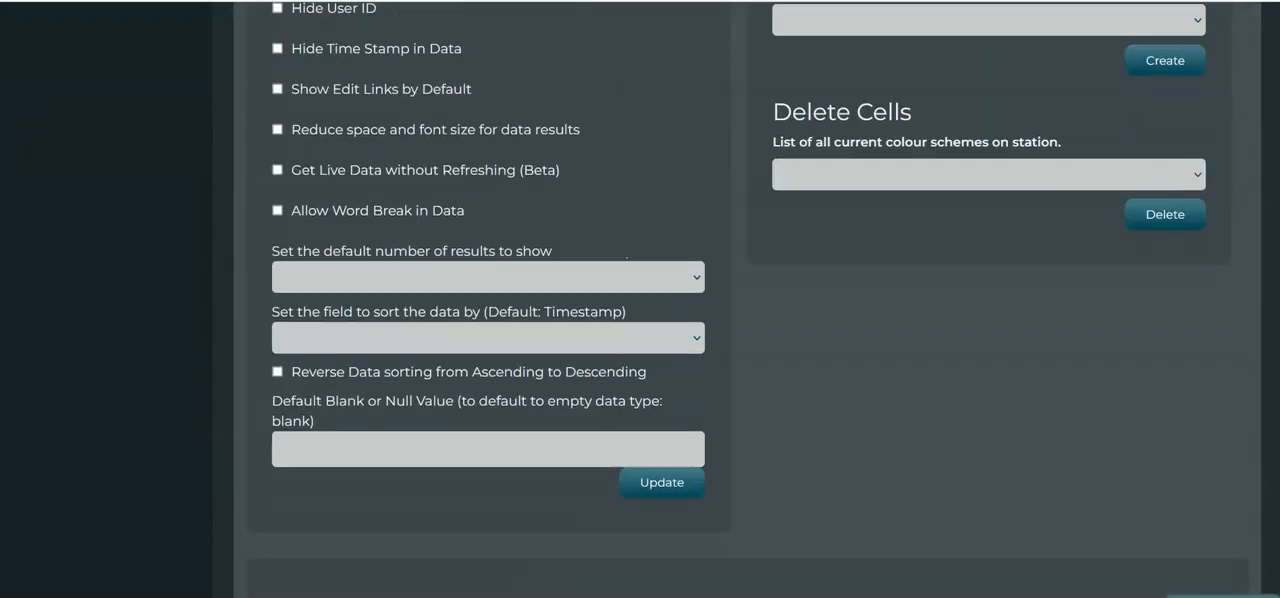
scroll(640, 300, down, 4)
scroll(640, 300, down, 5)
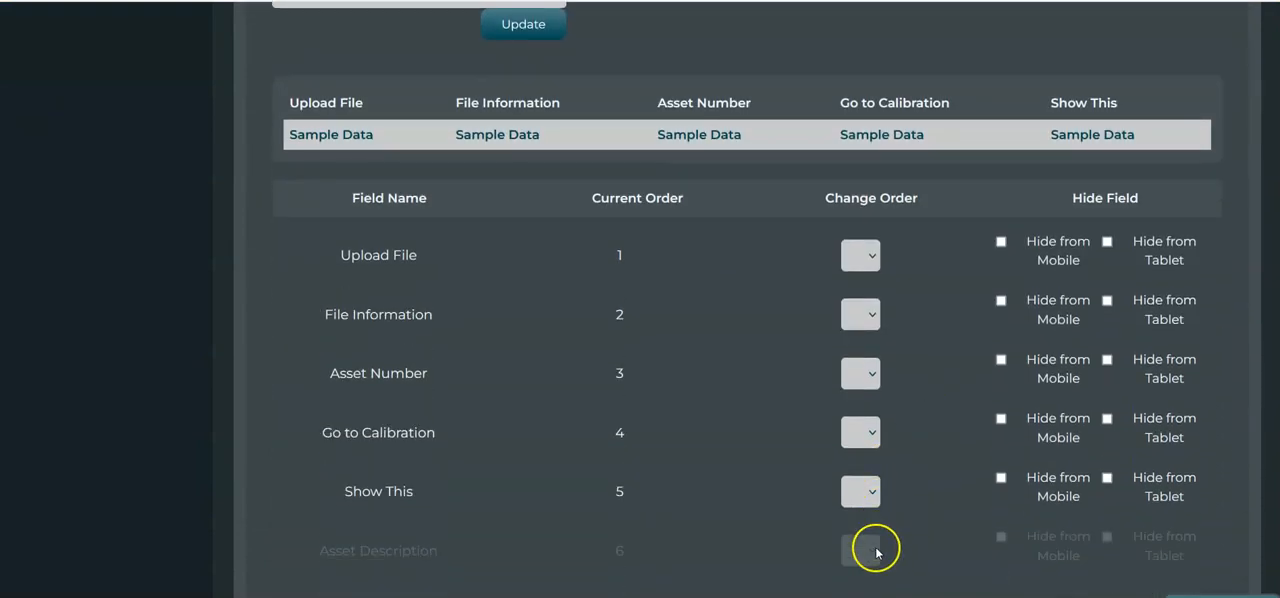
click(856, 385)
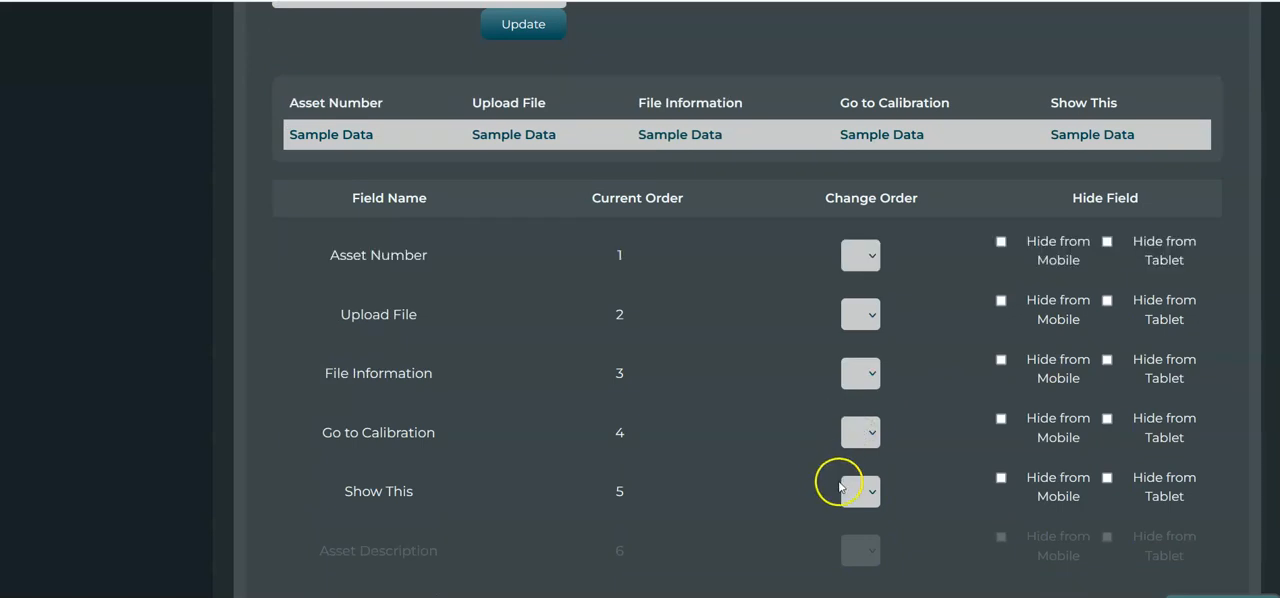
click(859, 550)
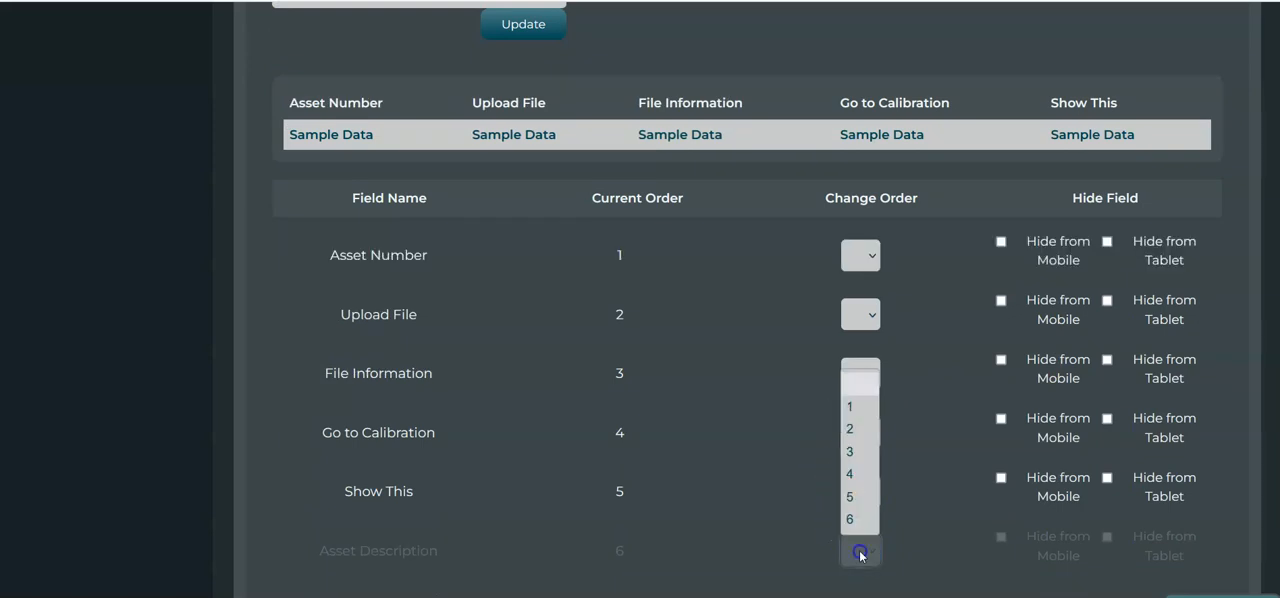
click(857, 430)
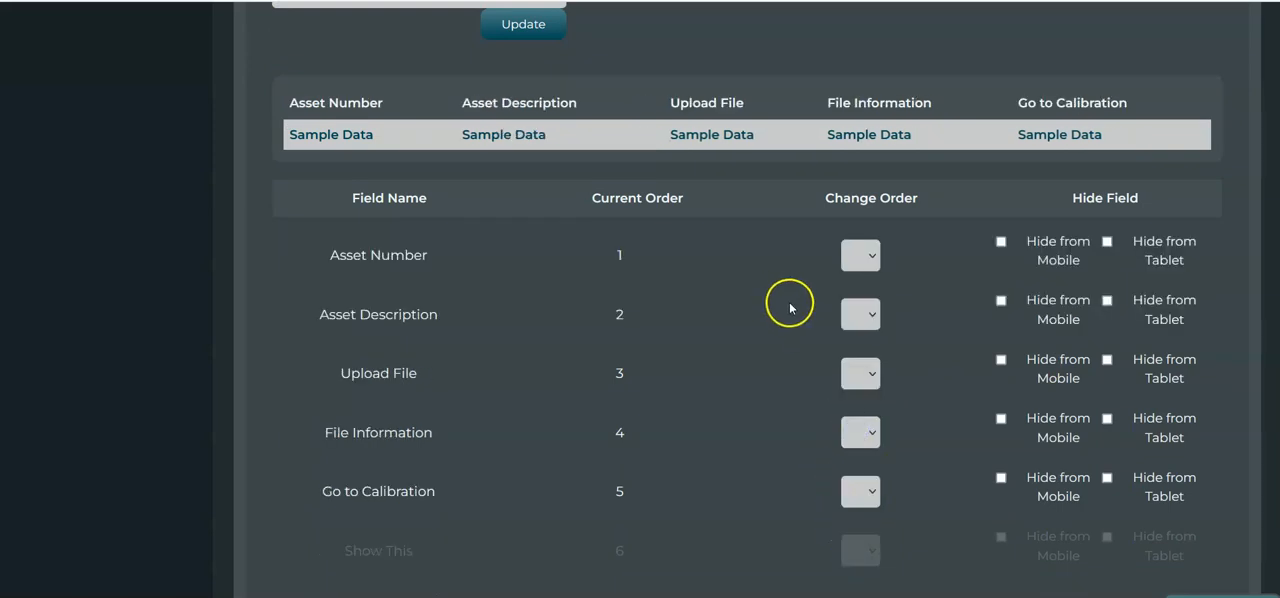
Move the Upload File field to position 6 in the results field order.
scroll(773, 422, up, 1)
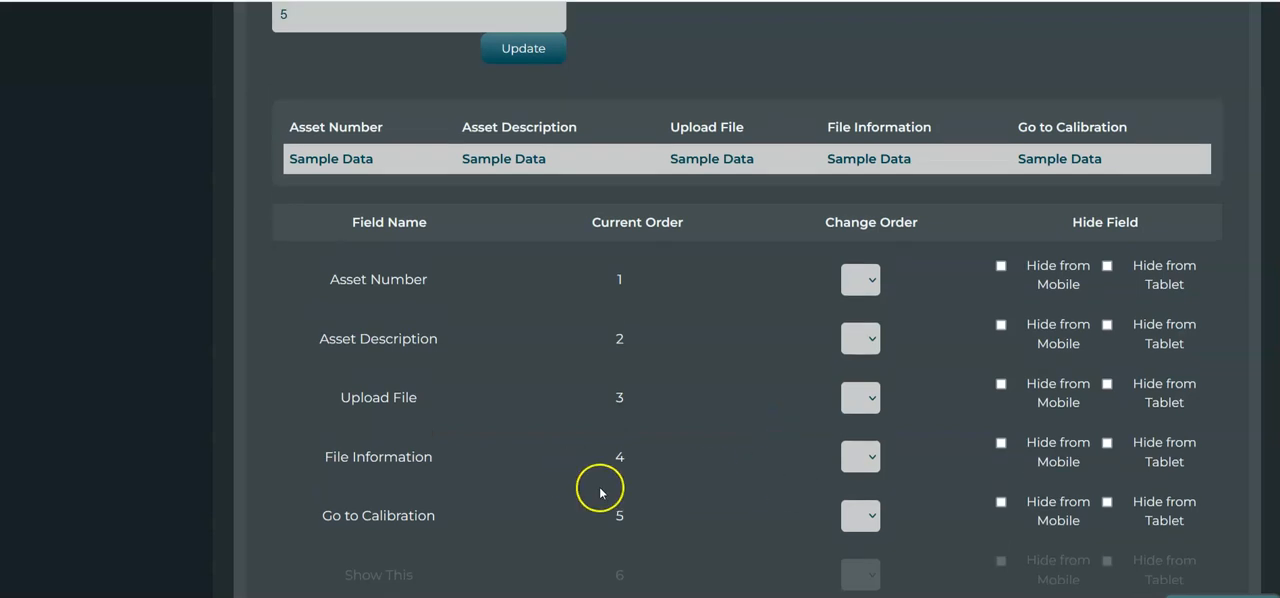
scroll(590, 485, up, 1)
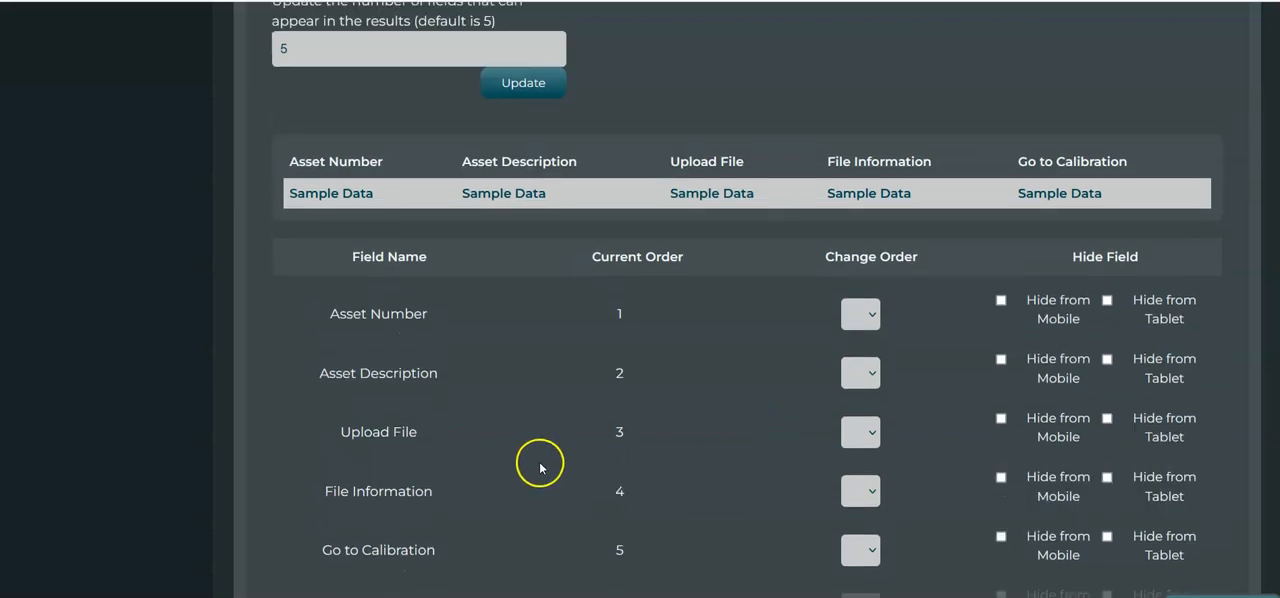
click(861, 441)
click(852, 578)
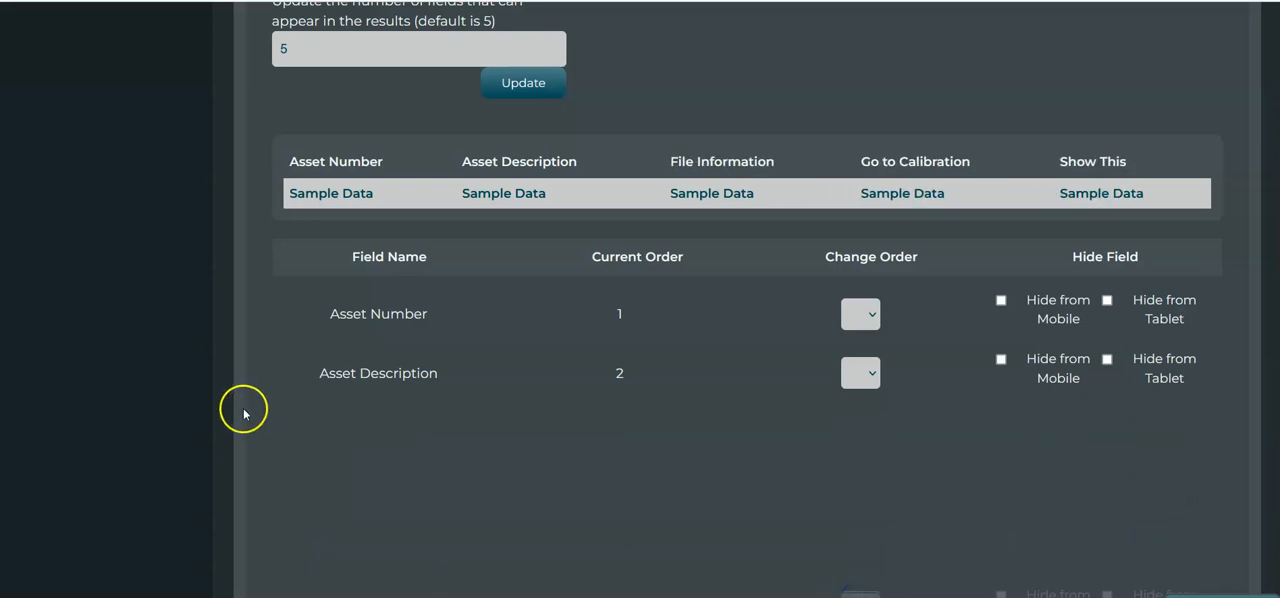
Set the number of fields that can appear in the results to 4 and update the setting.
scroll(249, 434, down, 1)
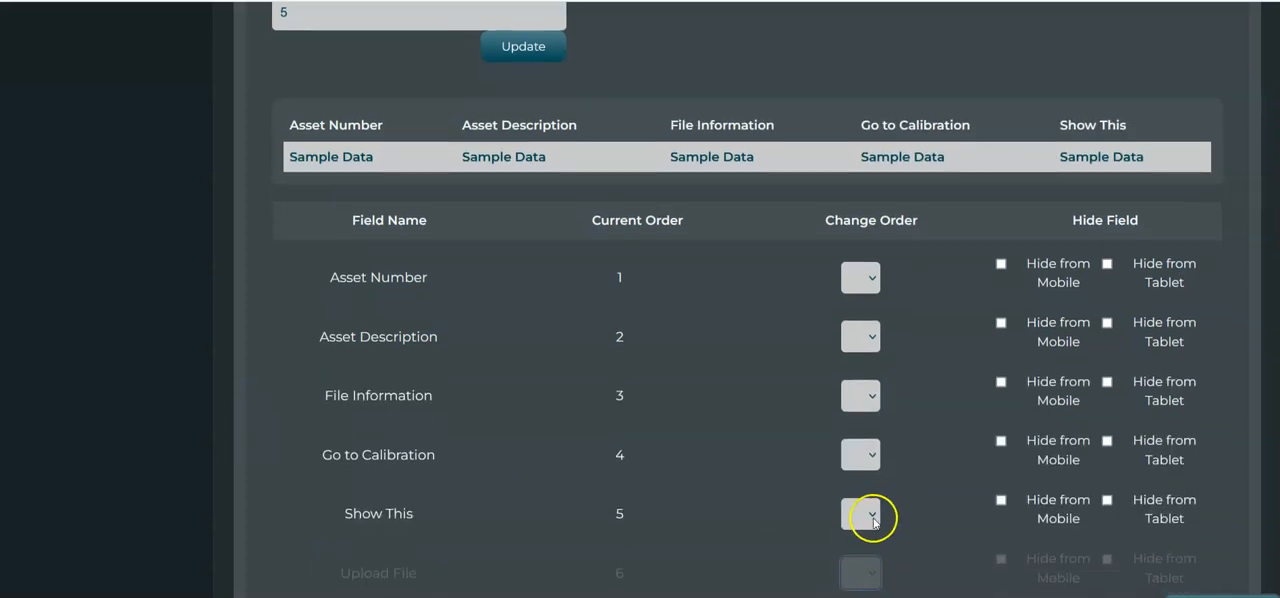
scroll(760, 515, up, 1)
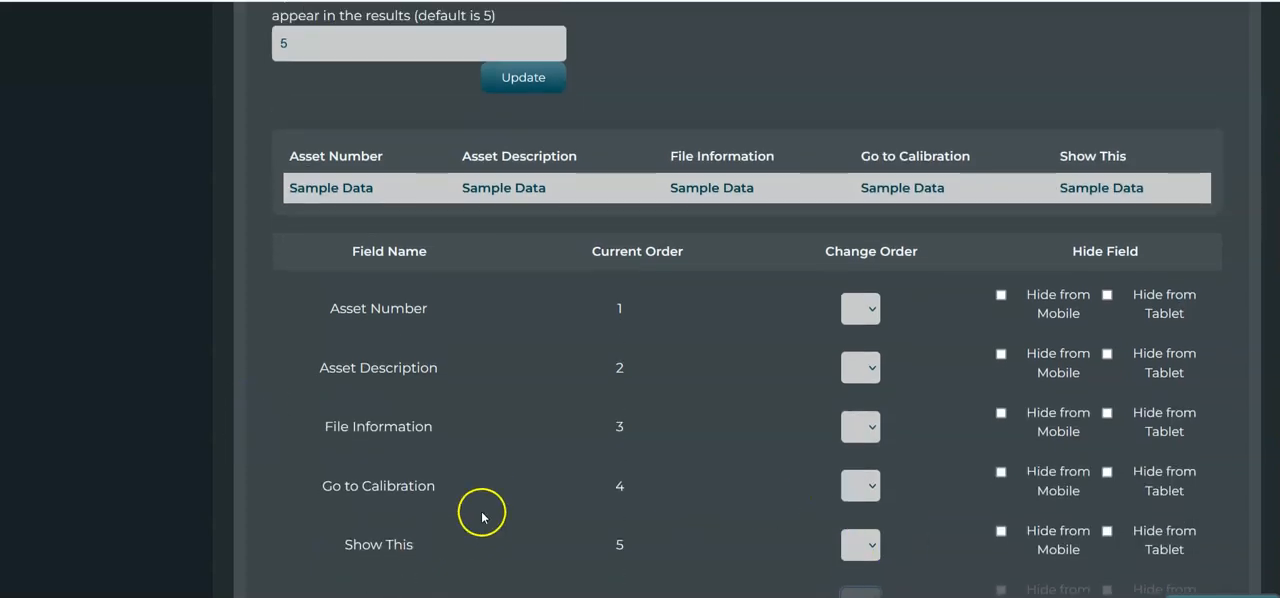
drag(308, 43, 163, 51)
text(4)
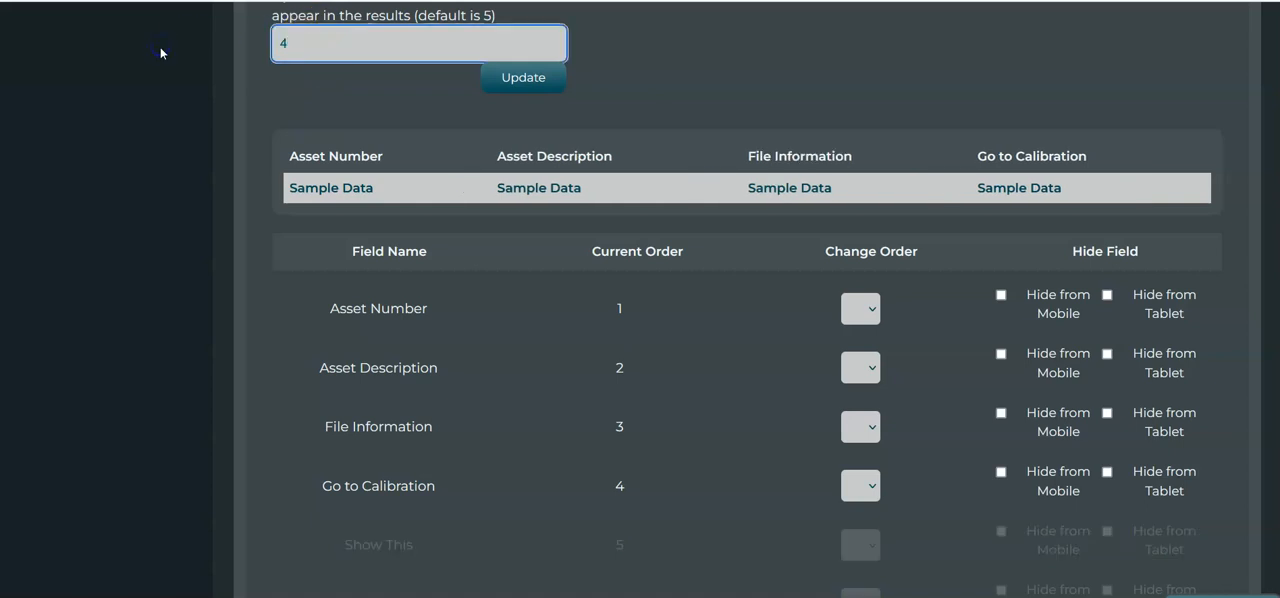
scroll(321, 41, up, 1)
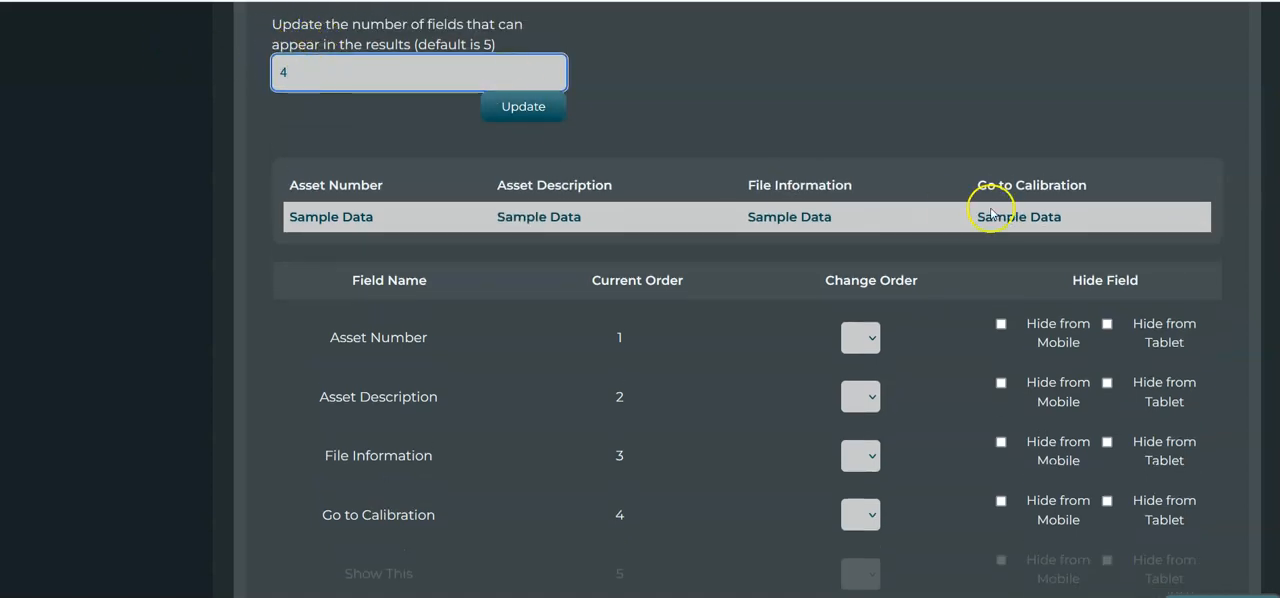
click(511, 111)
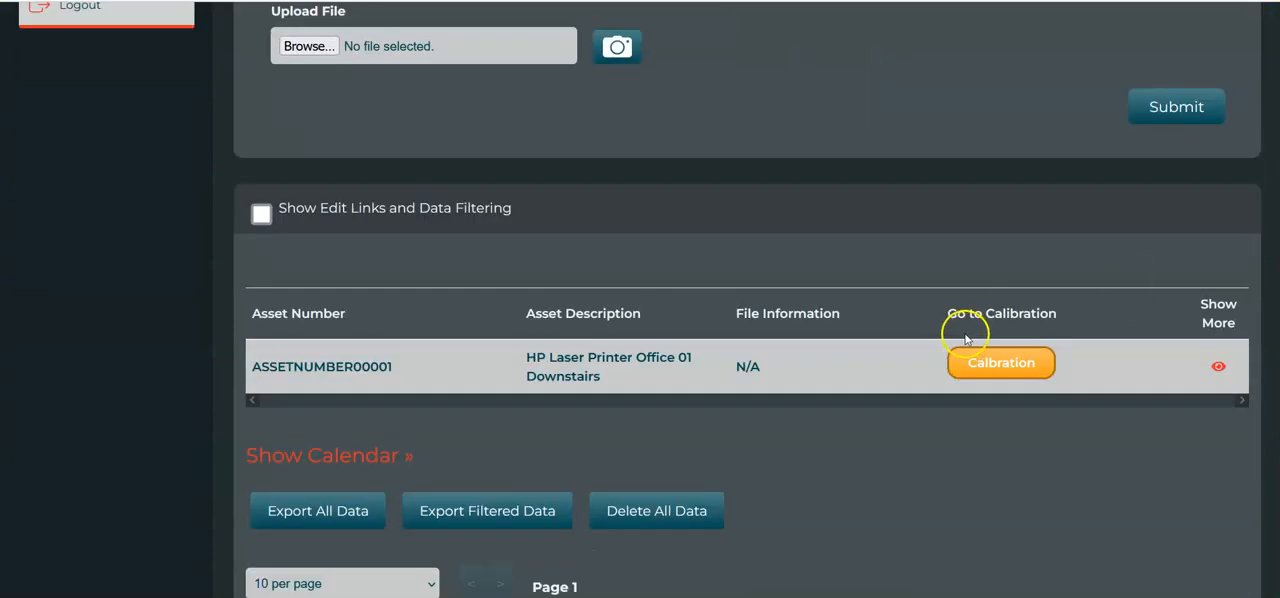
Return to the Asset Management Fields module and open its Calibration Records bloc.
drag(600, 375, 530, 357)
click(530, 356)
scroll(529, 356, up, 4)
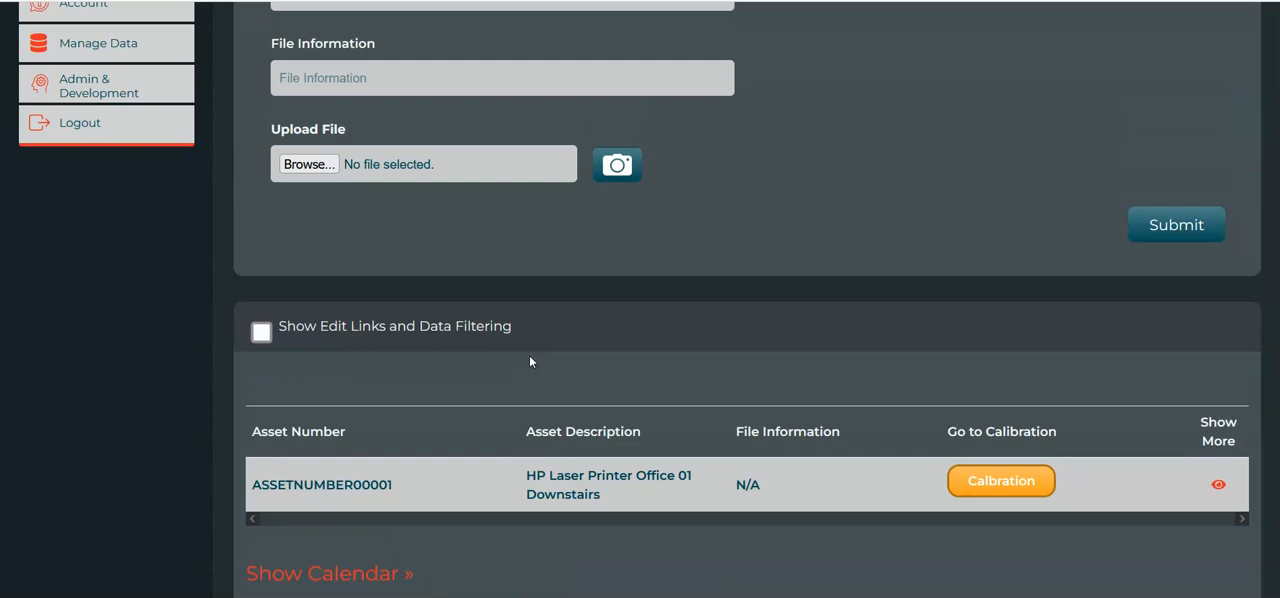
scroll(519, 168, down, 3)
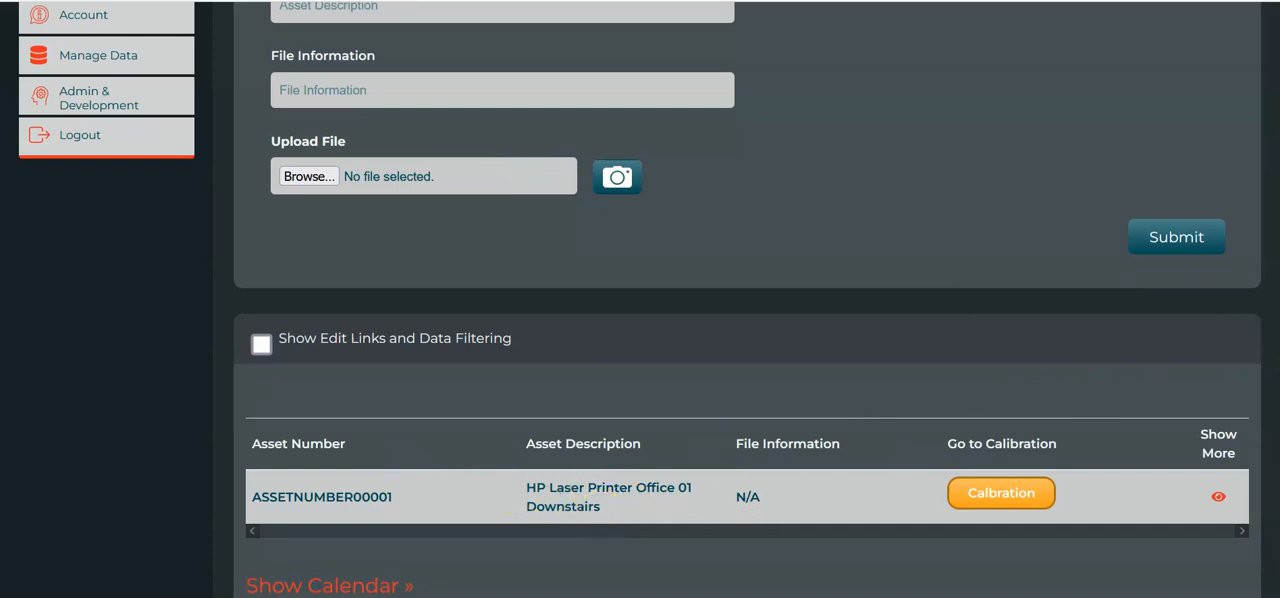
scroll(601, 450, up, 4)
click(336, 104)
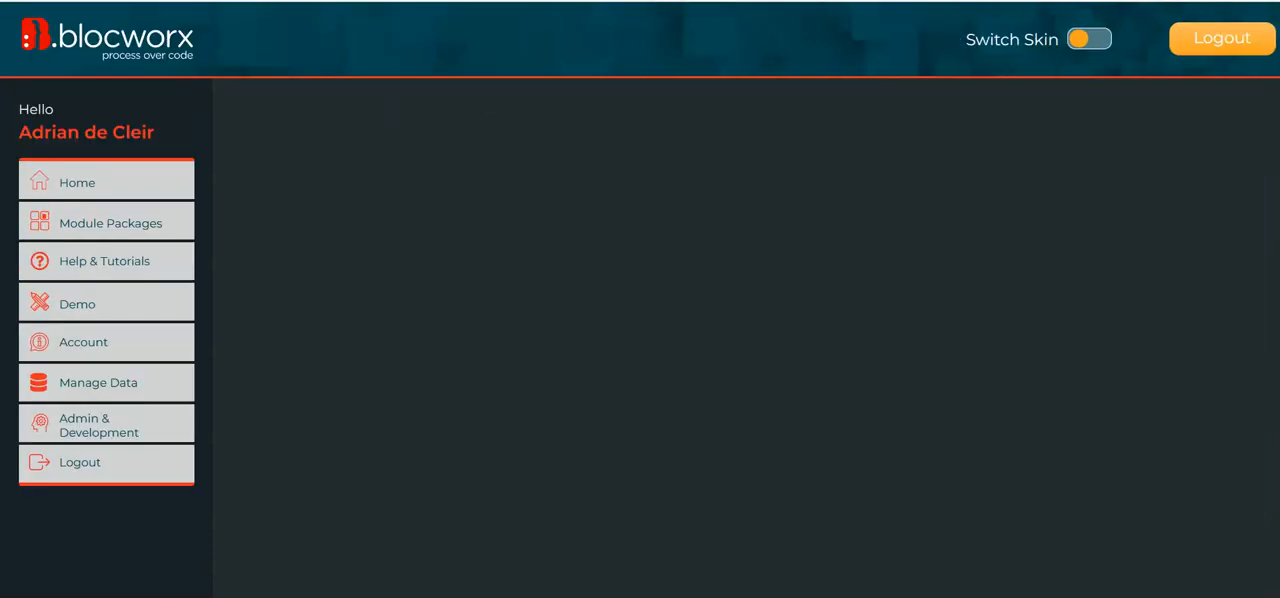
click(728, 255)
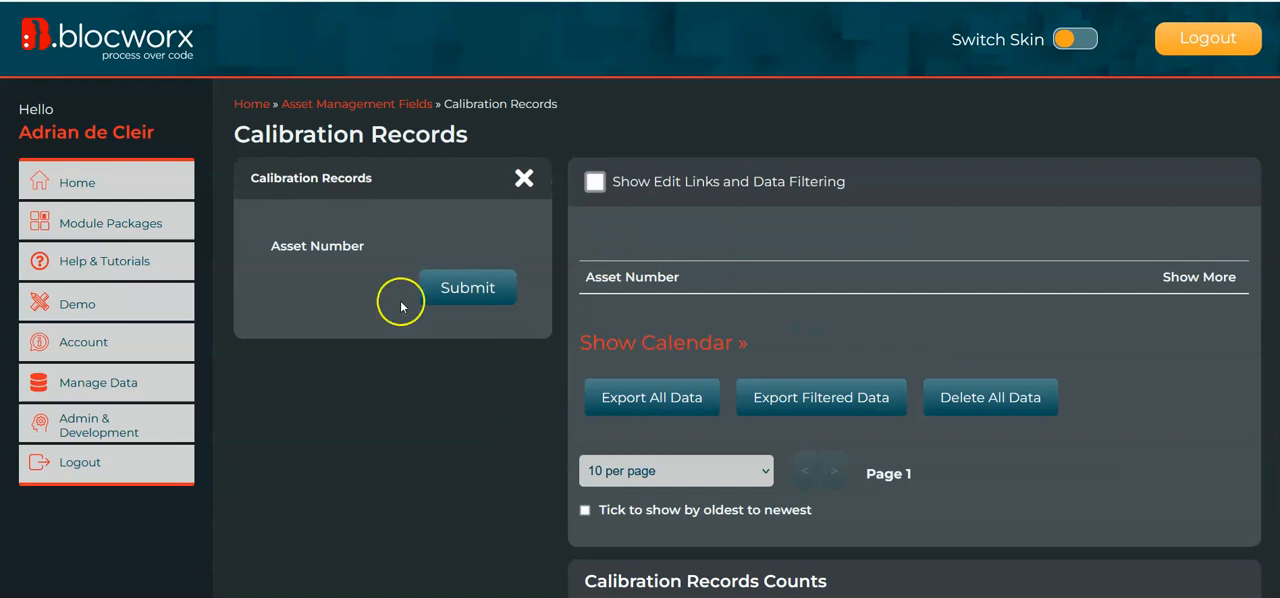
Switch the Calibration Records bloc to edit mode.
scroll(449, 380, down, 5)
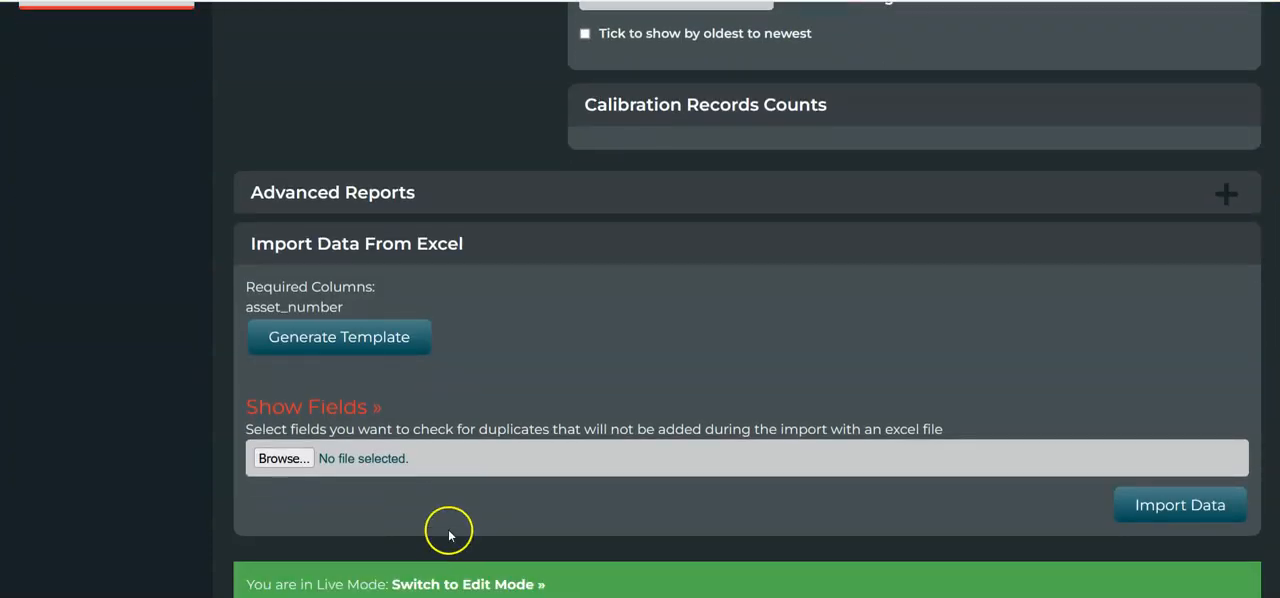
scroll(520, 305, up, 3)
scroll(277, 129, up, 2)
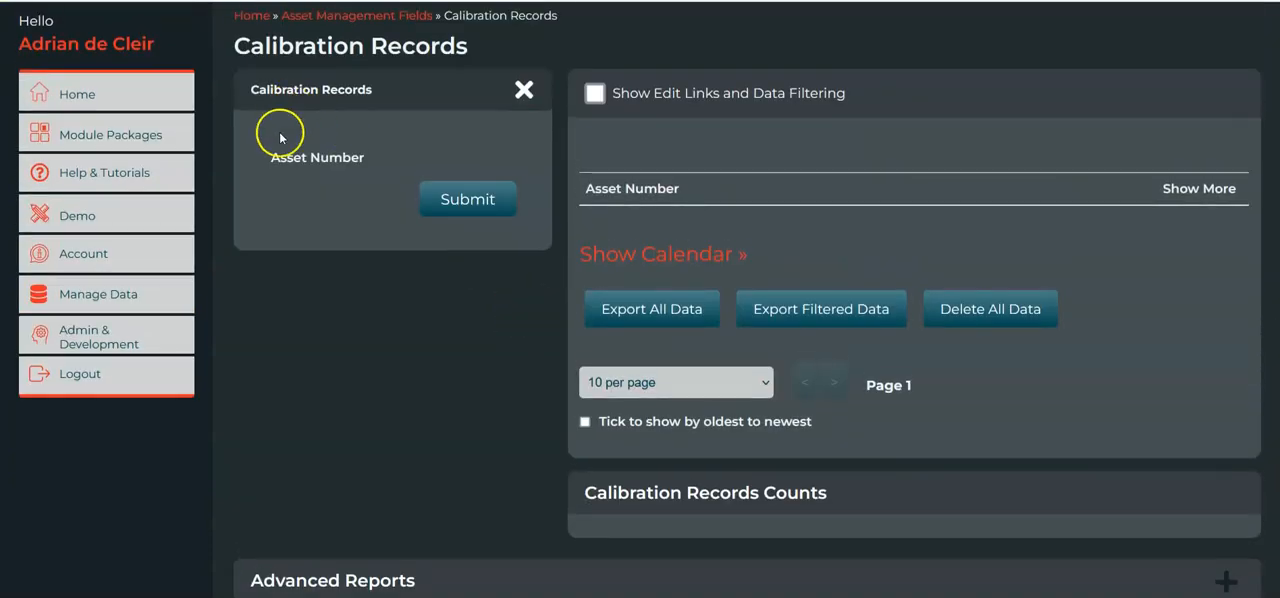
scroll(430, 340, down, 4)
click(503, 583)
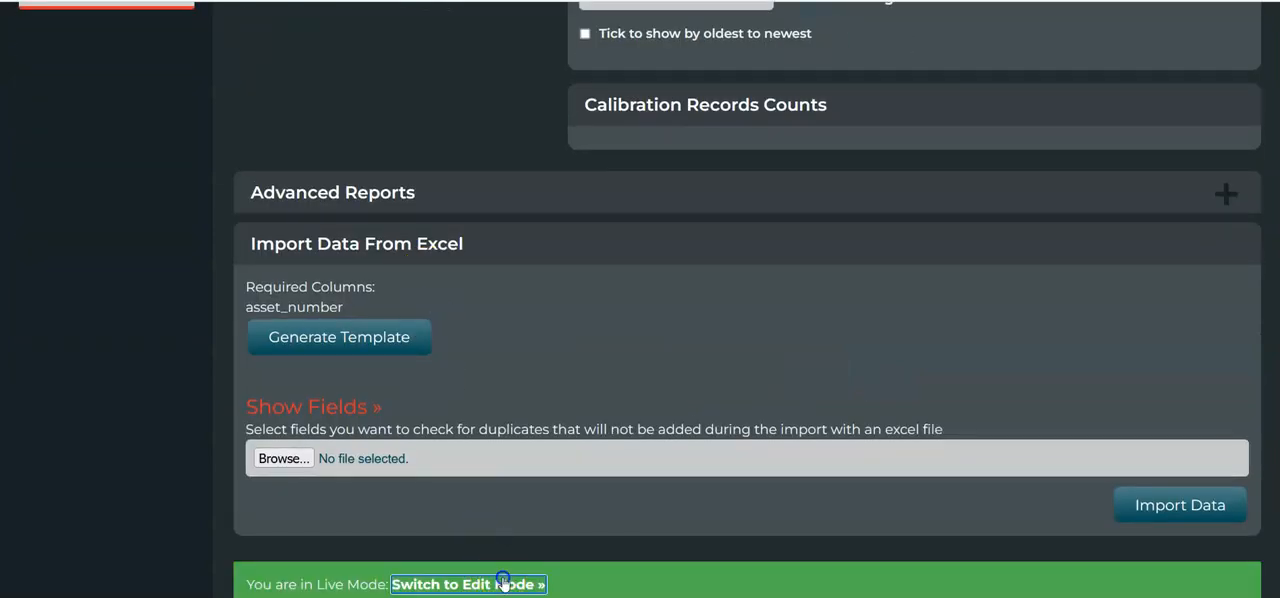
click(341, 336)
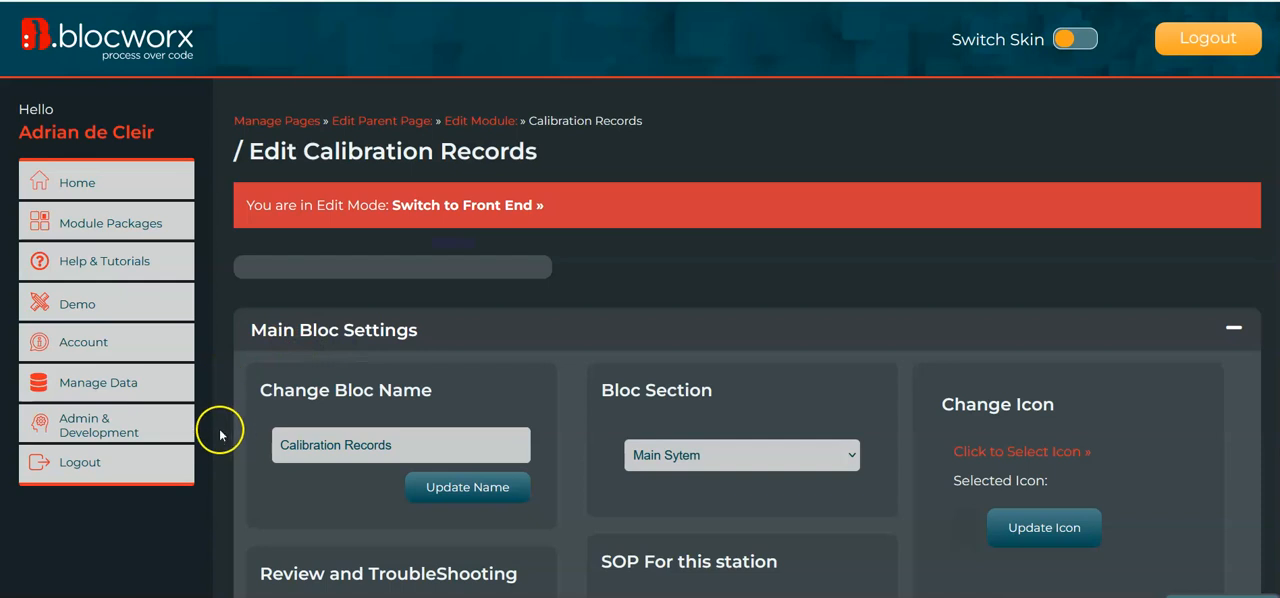
Change the Asset Number field from a plain data field to a text field with the Mixed Case option.
click(405, 390)
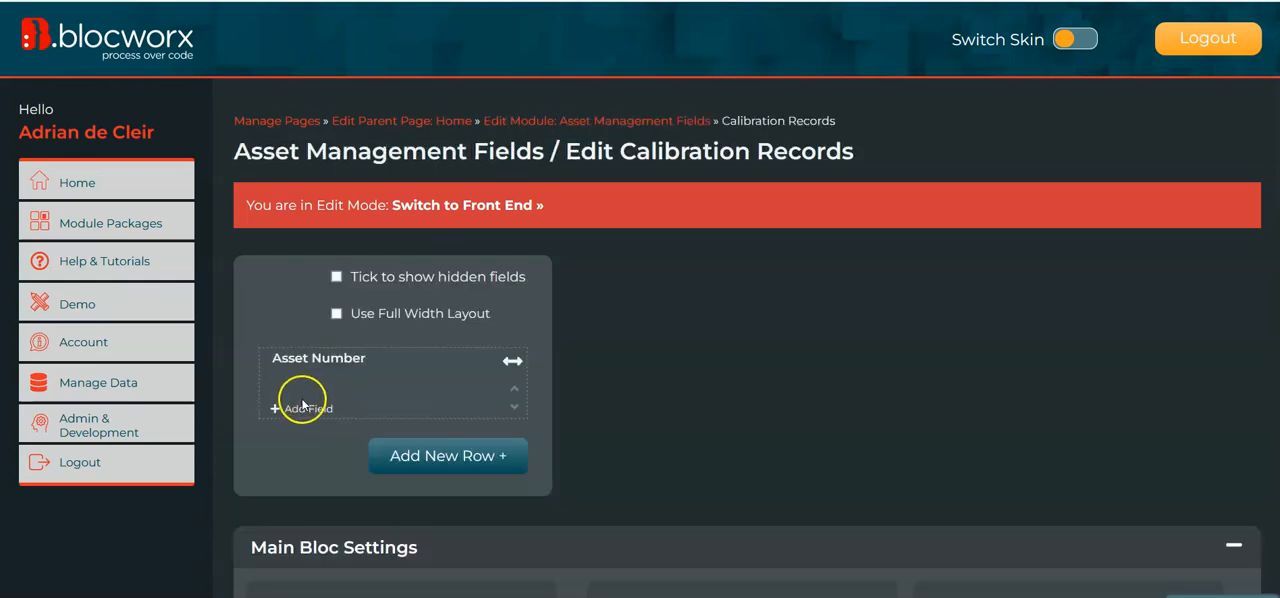
mouse_move(320, 362)
click(423, 479)
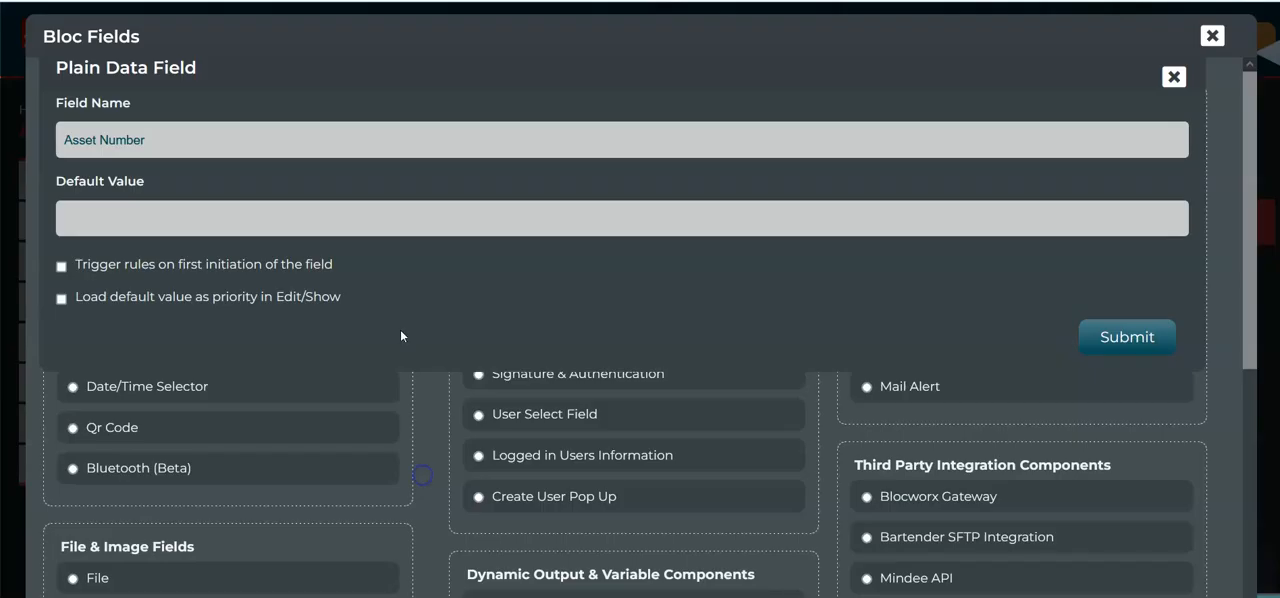
click(1174, 77)
click(138, 145)
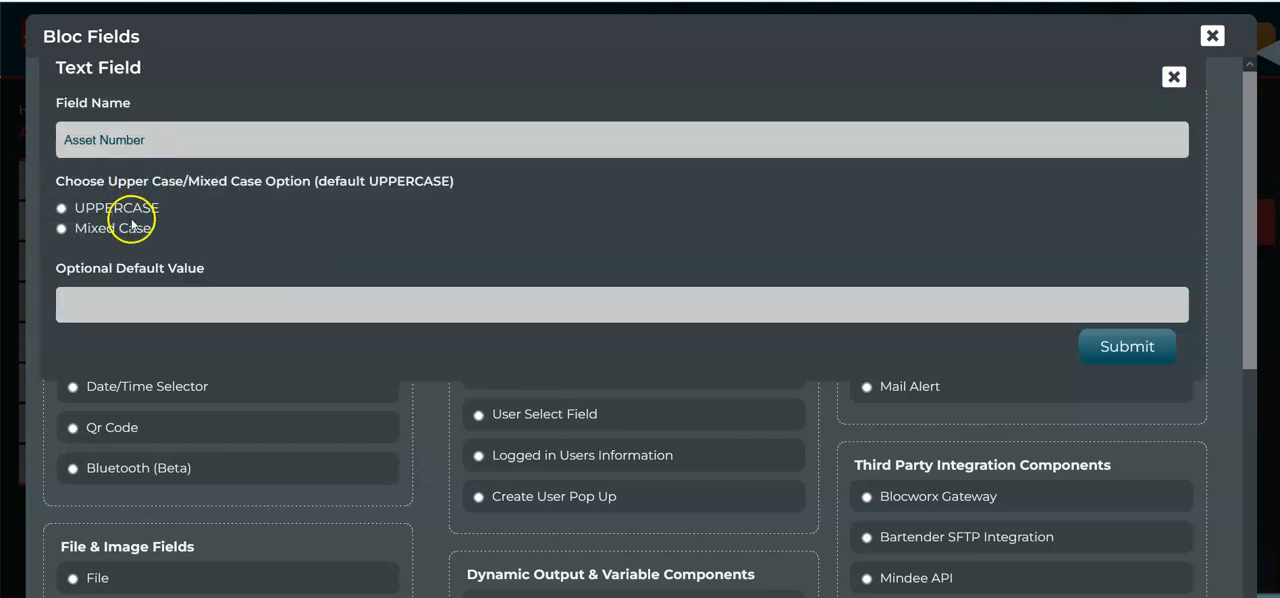
click(1161, 346)
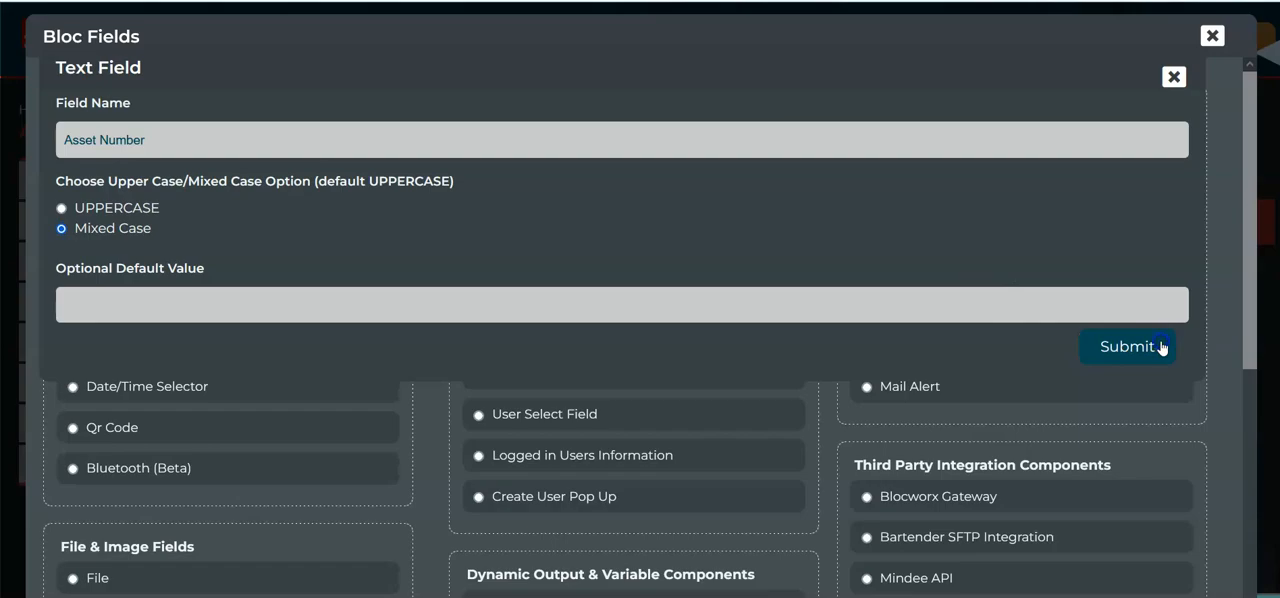
Add a text field named Asset Information with the Mixed Case option below Asset Number.
click(296, 426)
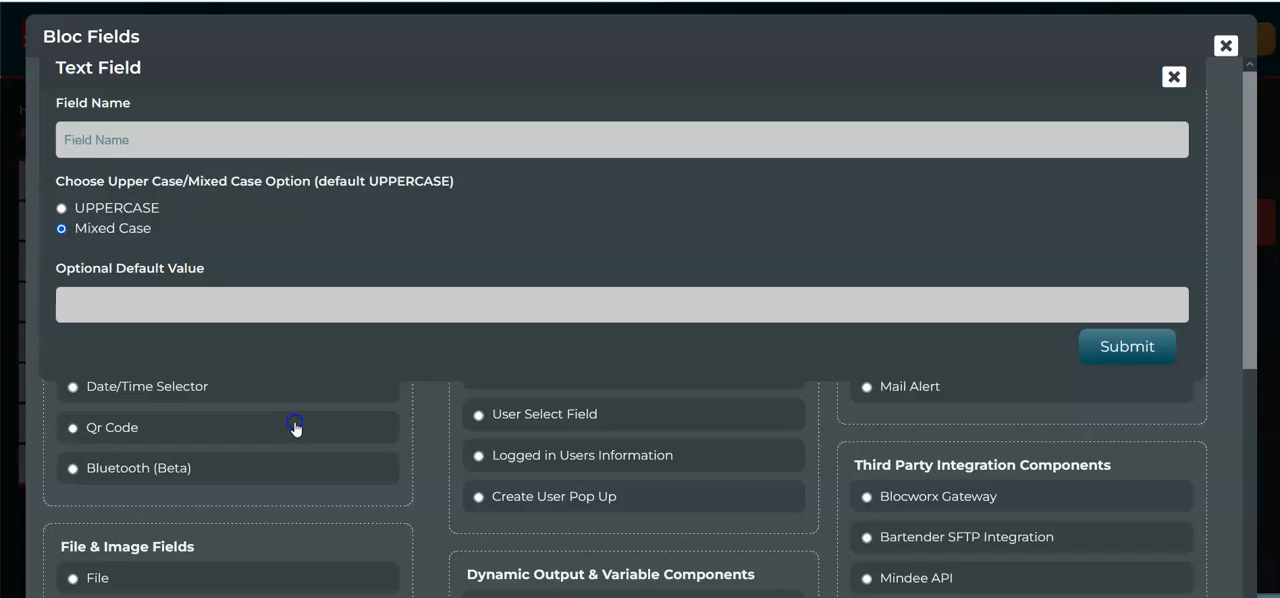
click(359, 145)
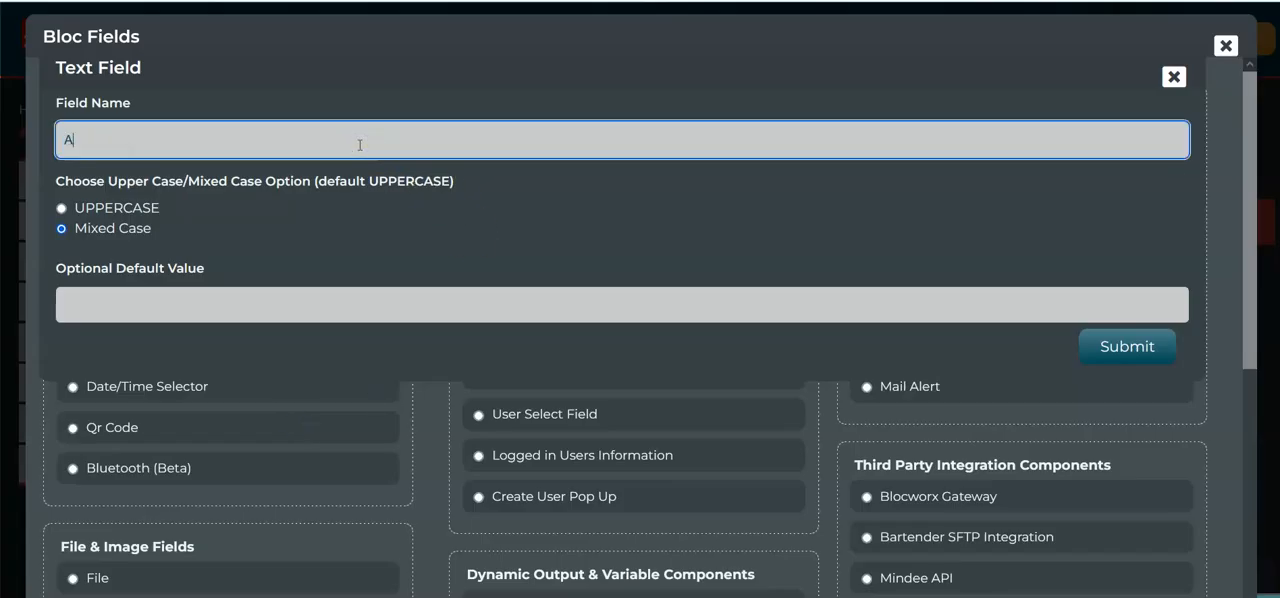
text(Asset Inforomation)
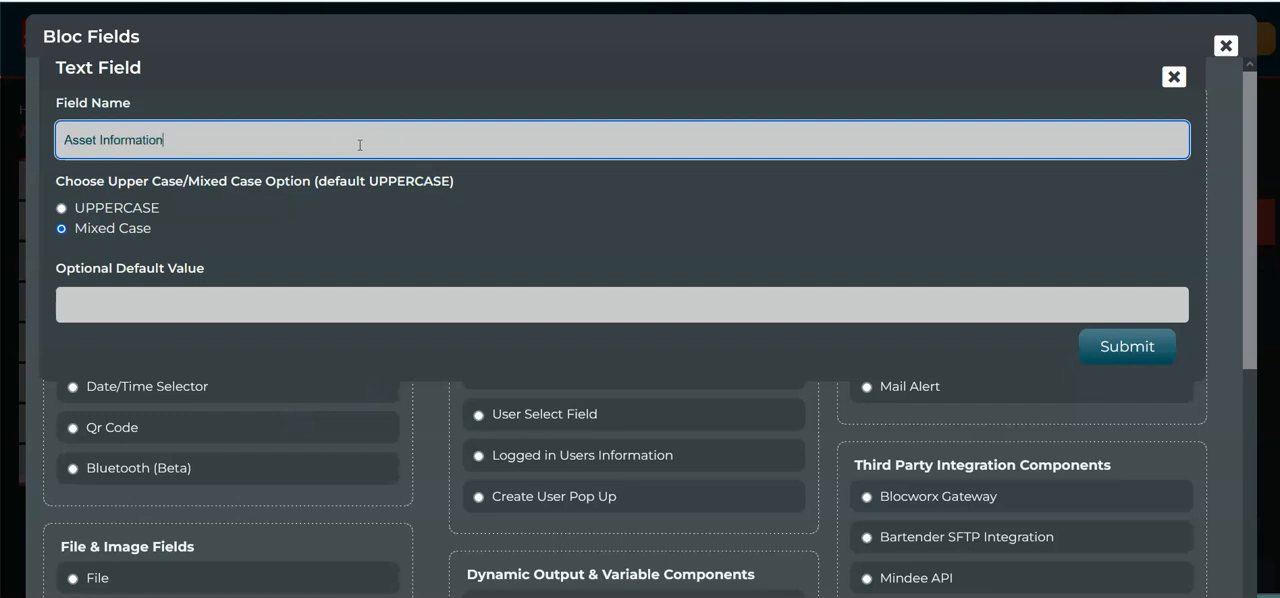
click(1123, 346)
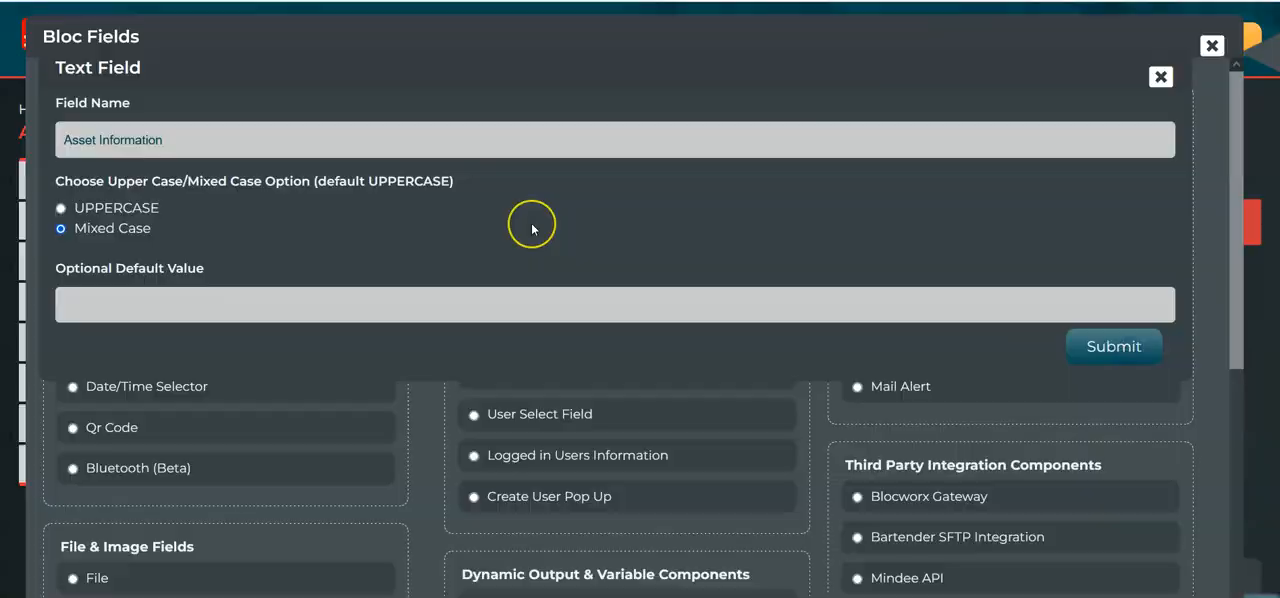
scroll(624, 280, down, 1)
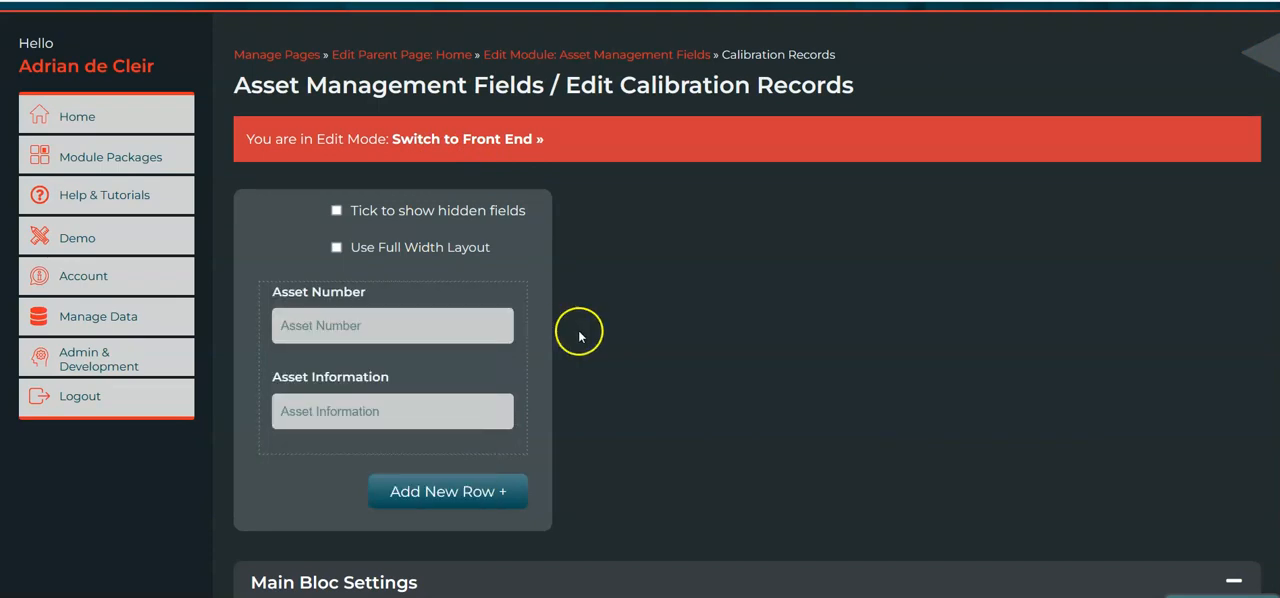
Open the live Asset List bloc in a separate browser tab and compare its columns with the Calibration Records fields.
mouse_move(331, 420)
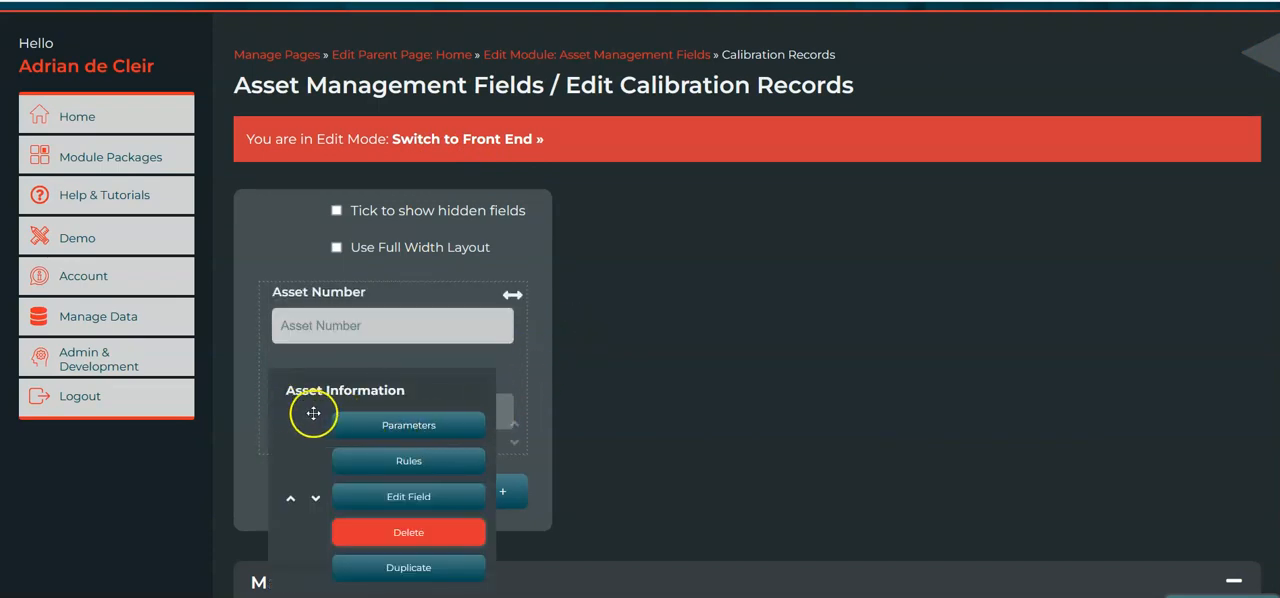
right_click(547, 56)
click(586, 72)
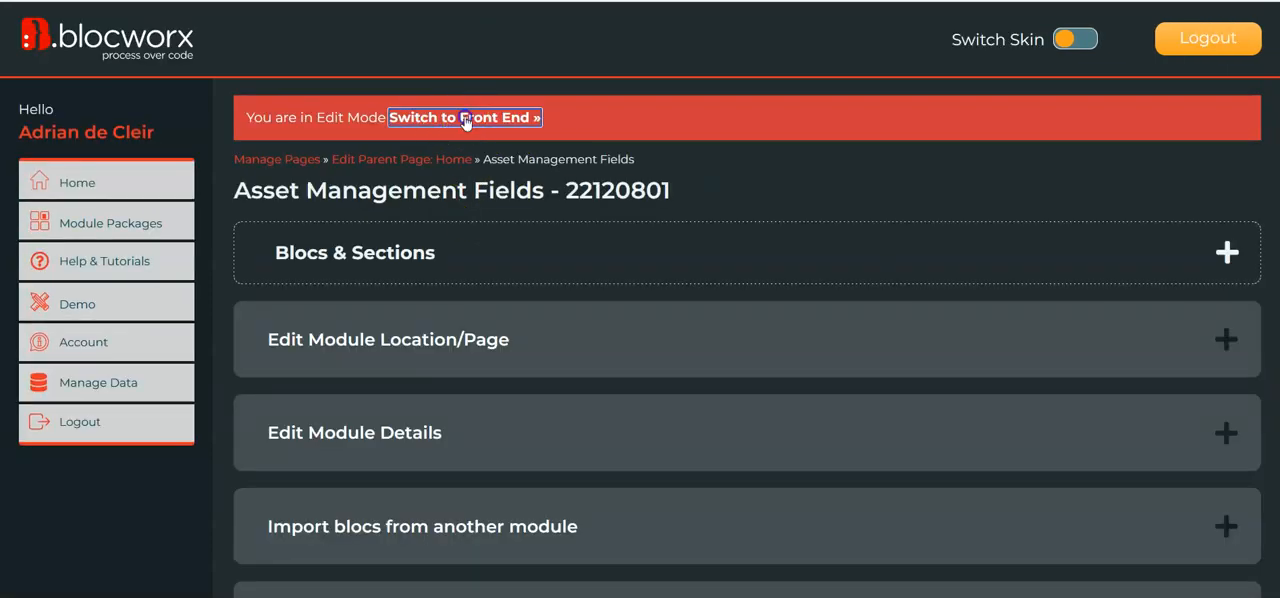
click(466, 119)
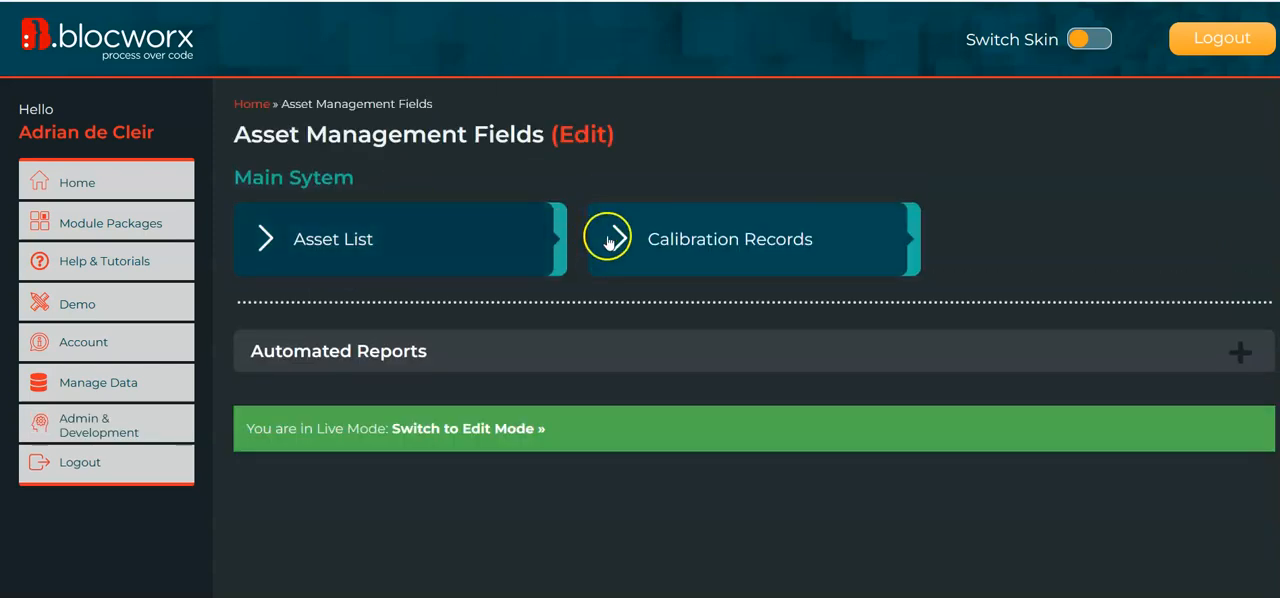
click(436, 256)
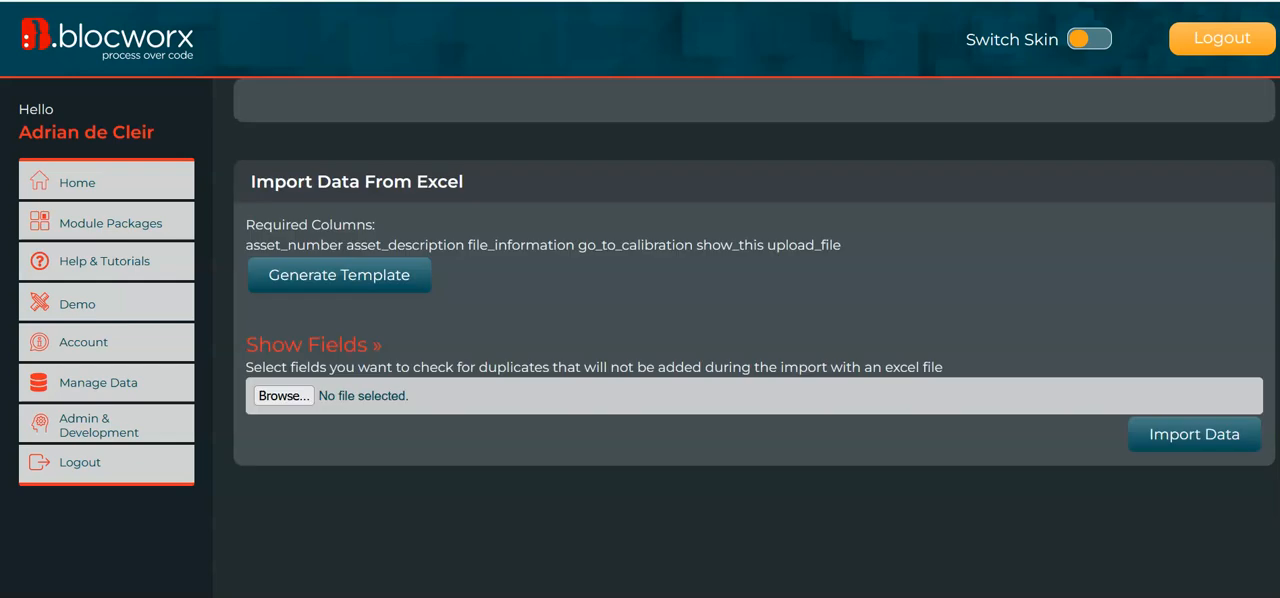
scroll(509, 252, down, 4)
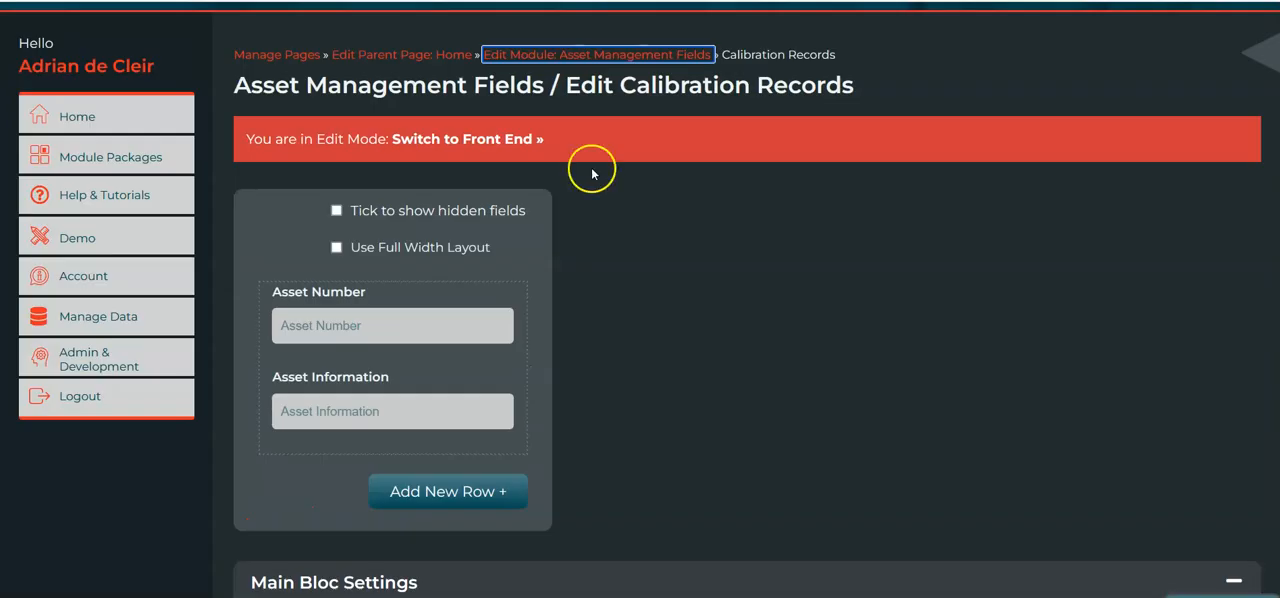
scroll(709, 323, down, 1)
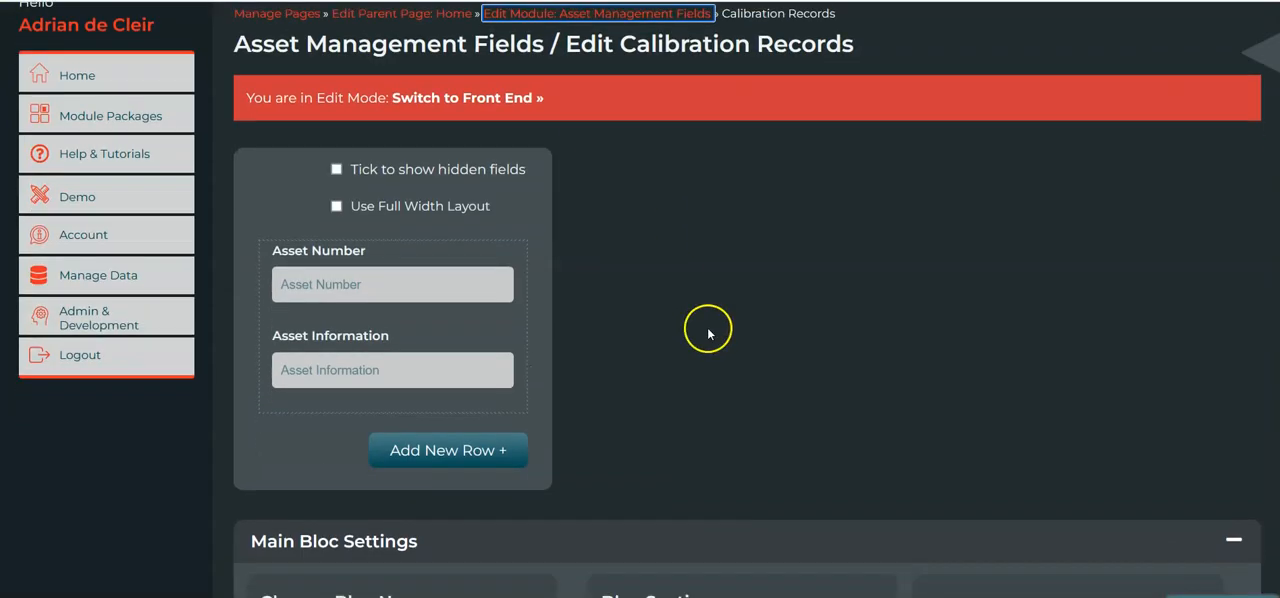
mouse_move(400, 358)
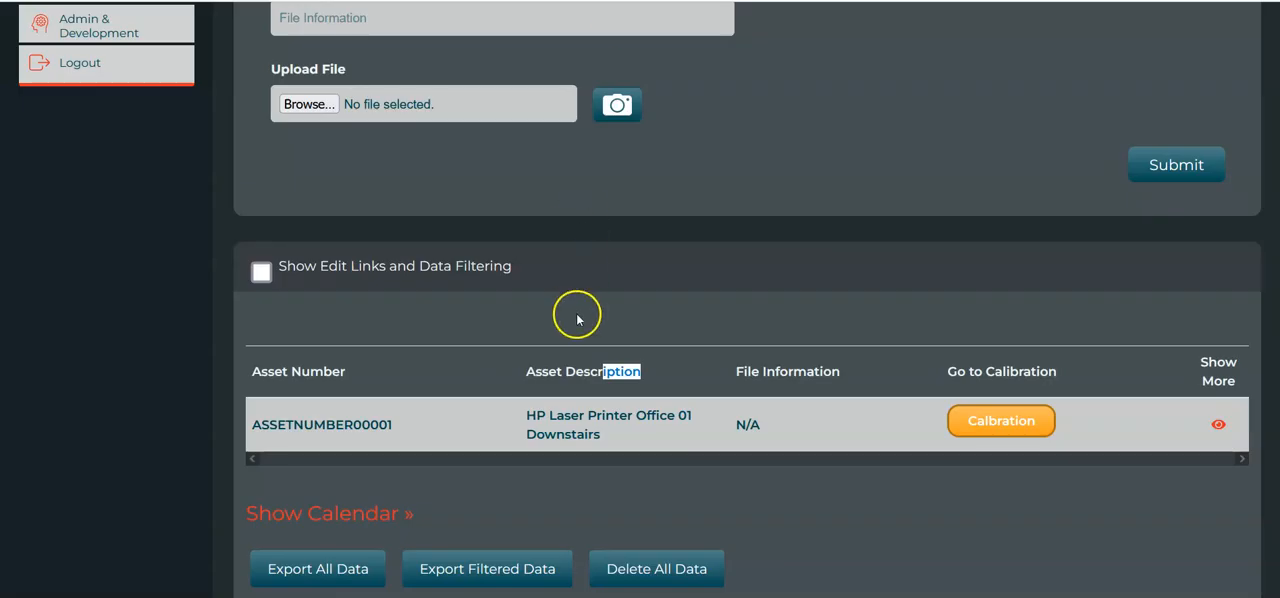
click(570, 390)
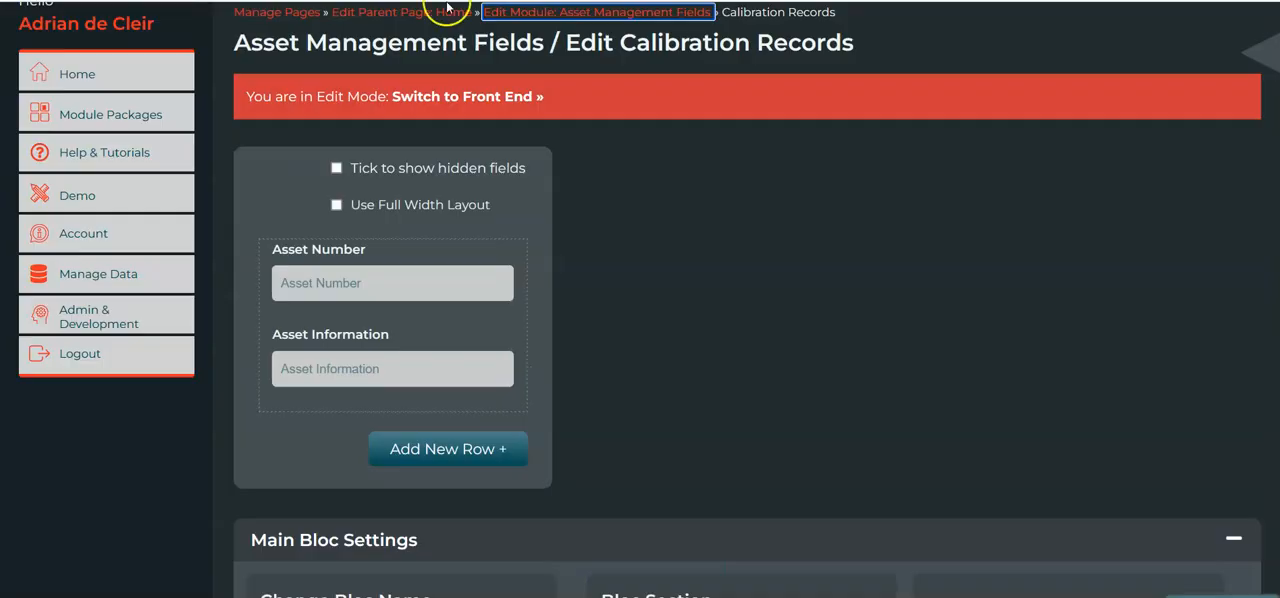
mouse_move(277, 372)
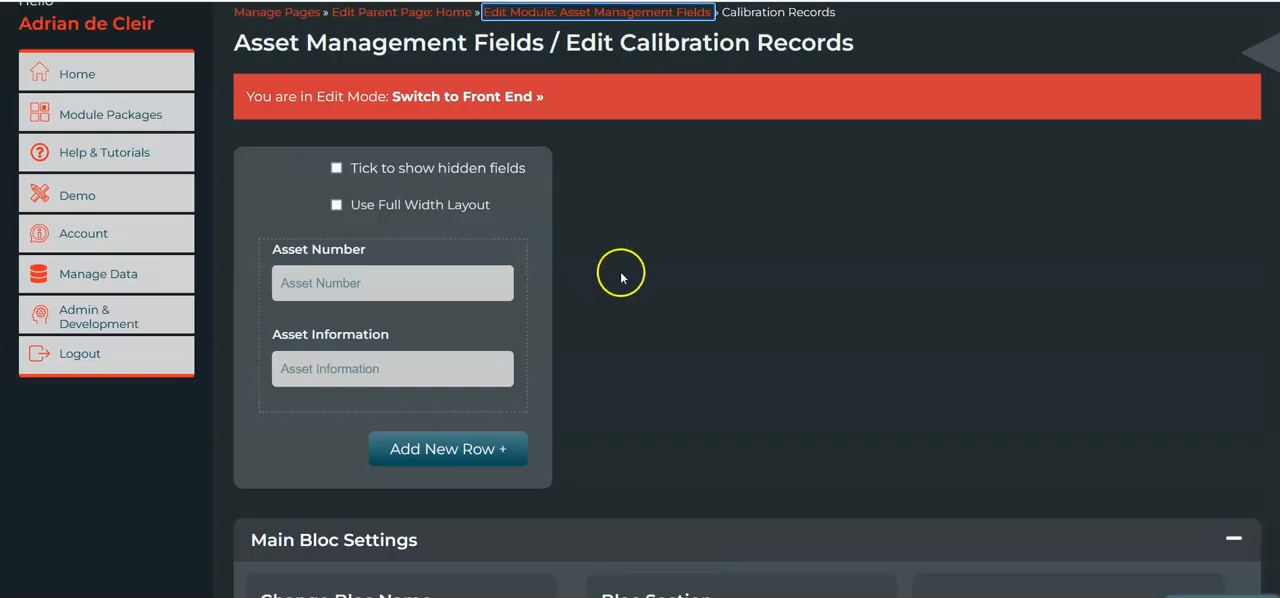
scroll(620, 274, down, 1)
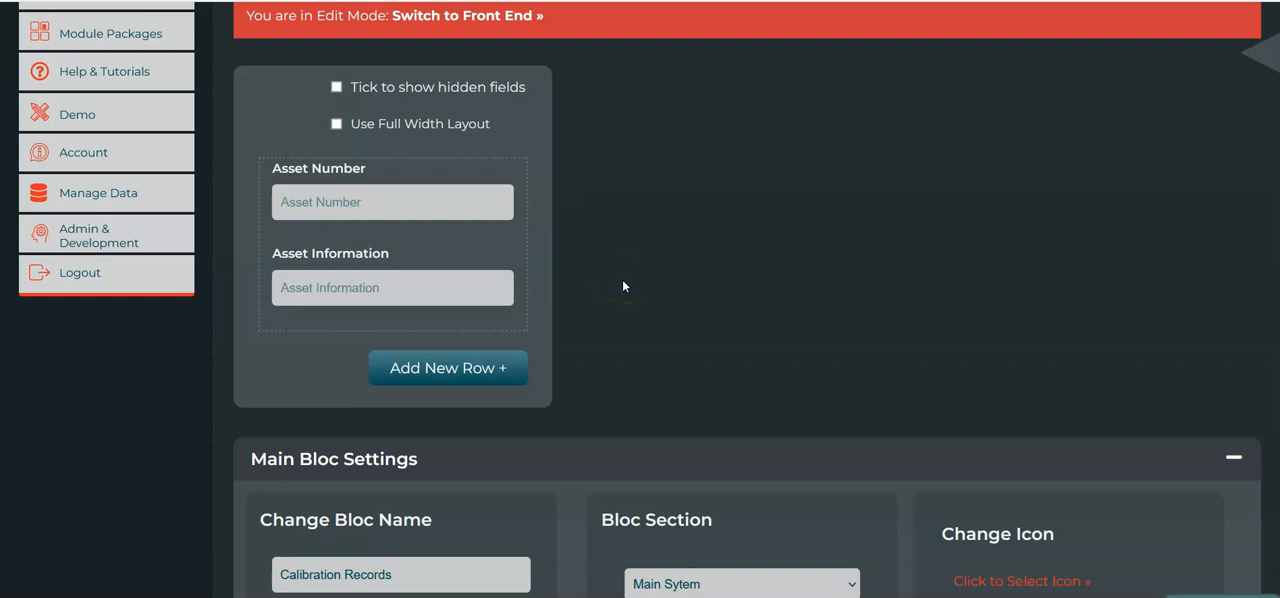
Start a rule on the Asset Number field with the condition Populate Another local field with data from elsewhere.
mouse_move(451, 194)
mouse_move(514, 176)
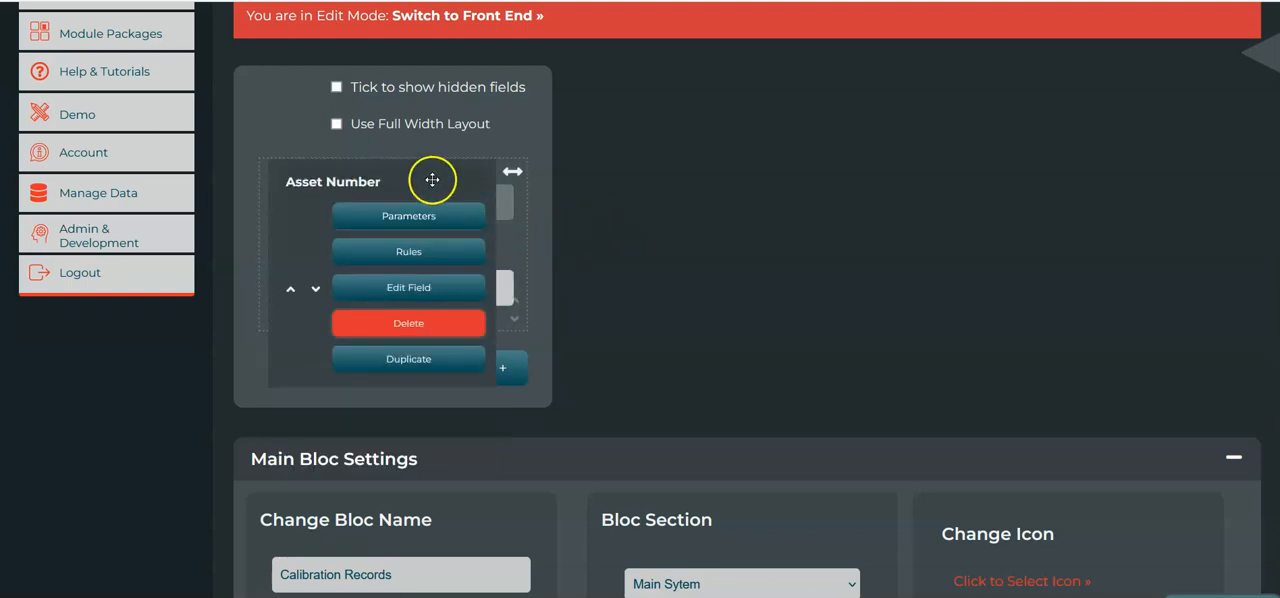
click(453, 253)
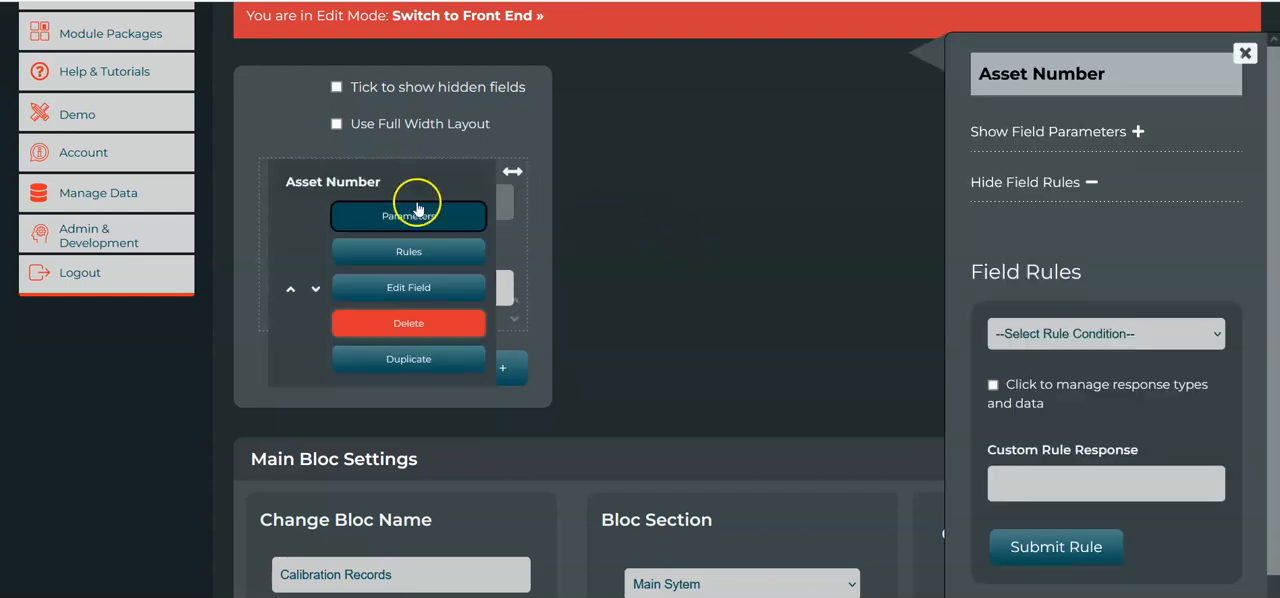
click(394, 254)
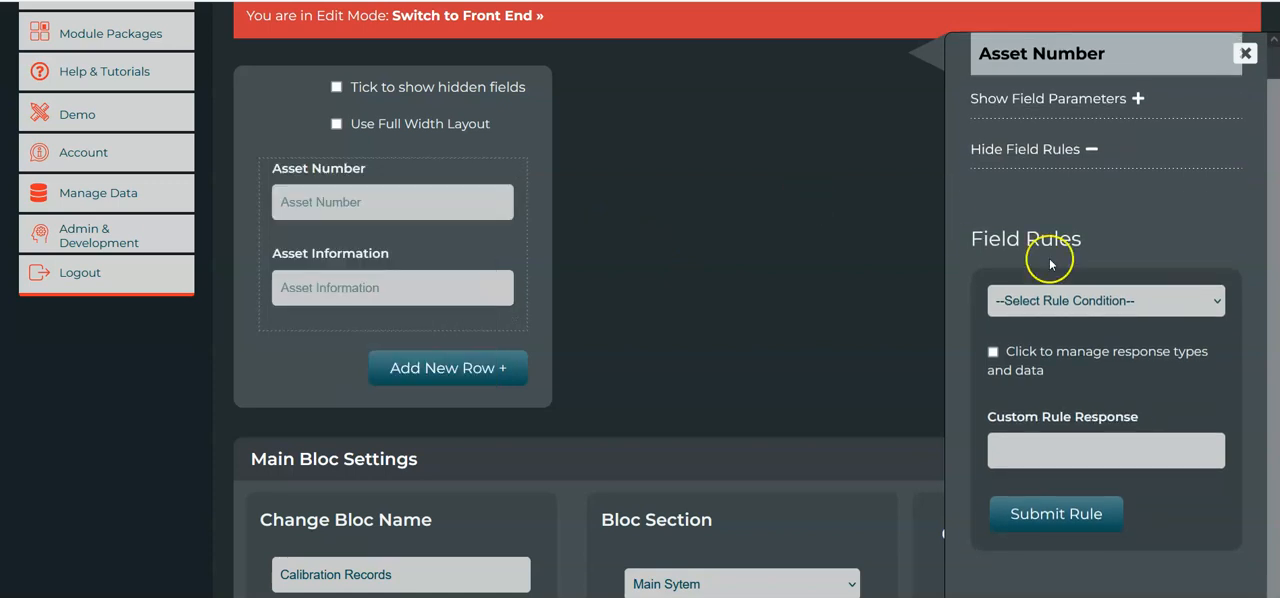
click(1195, 300)
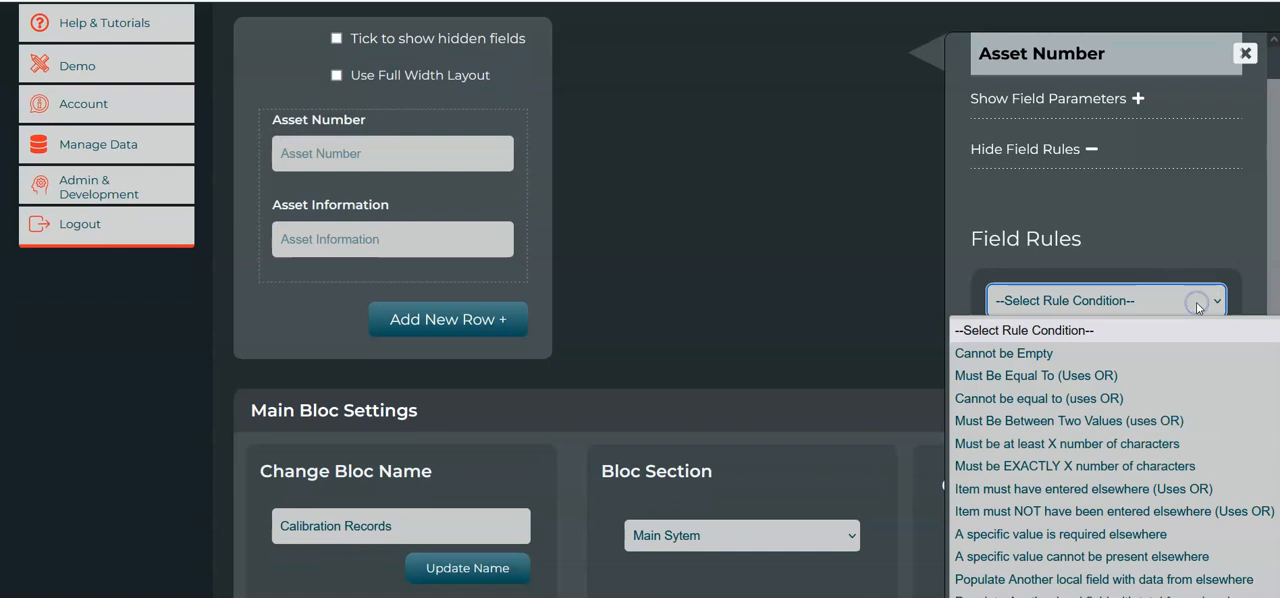
scroll(1098, 414, down, 2)
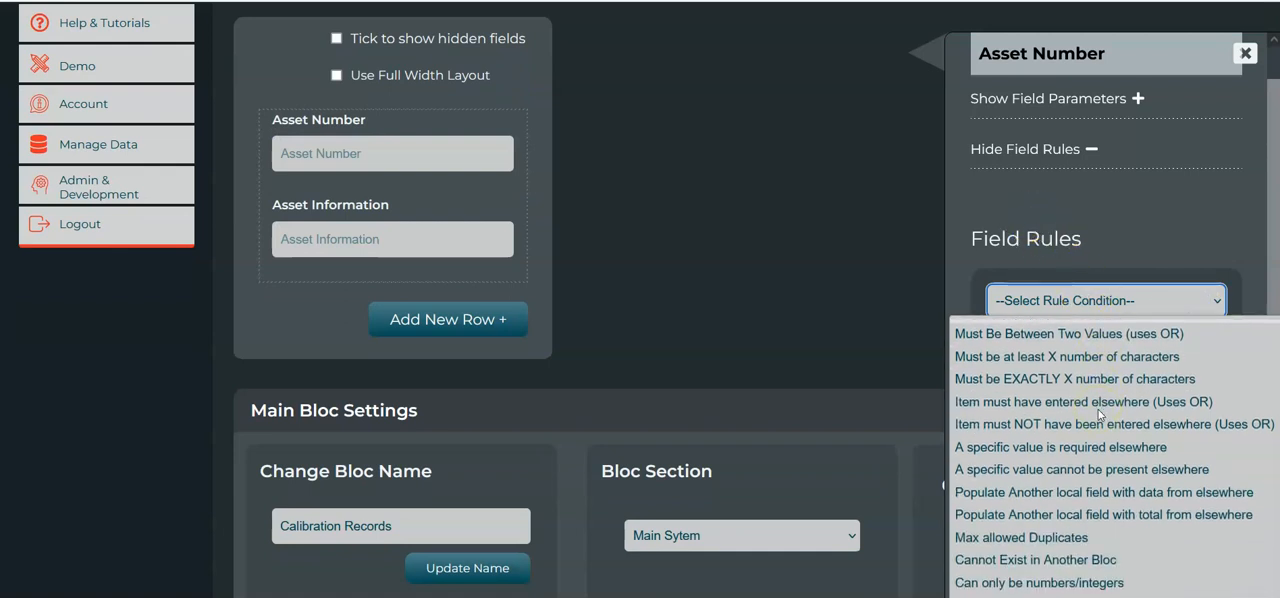
scroll(1098, 414, down, 1)
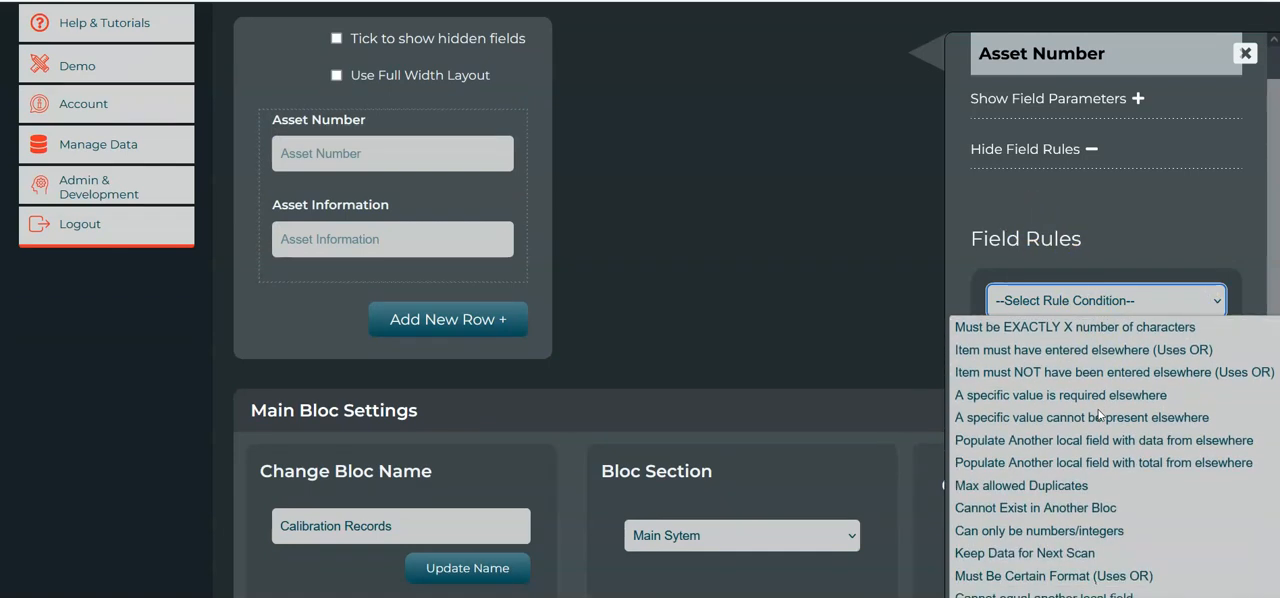
click(1138, 441)
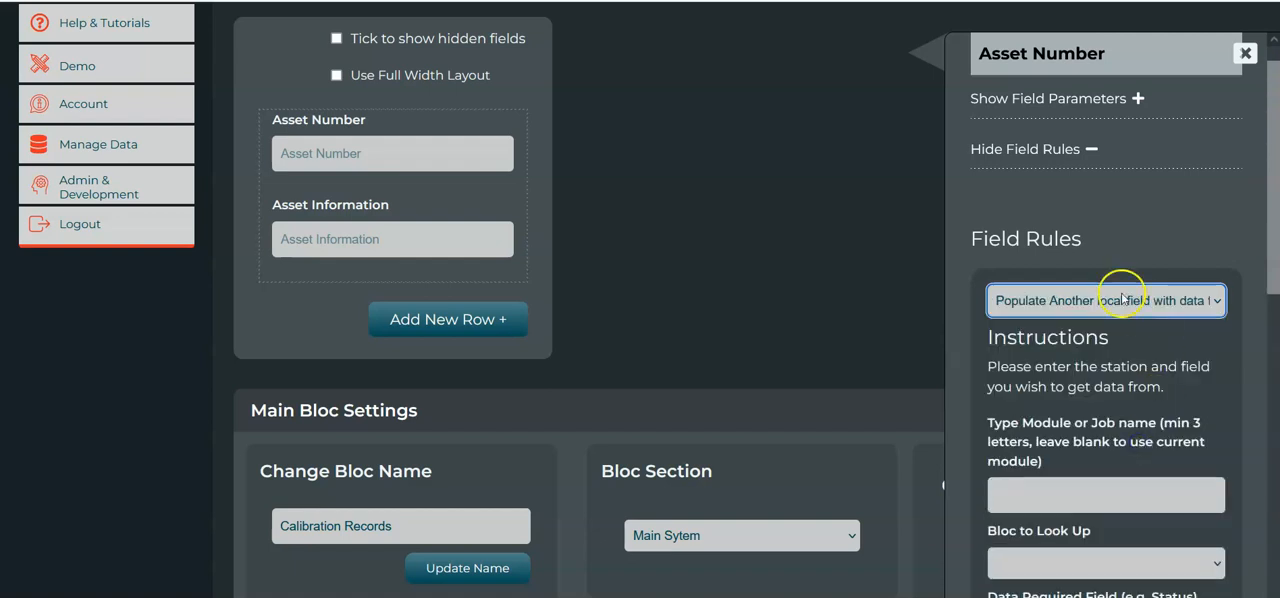
Set the rule's Bloc to Look Up to Asset List and its Data Required Field to Asset Description.
scroll(1175, 385, down, 2)
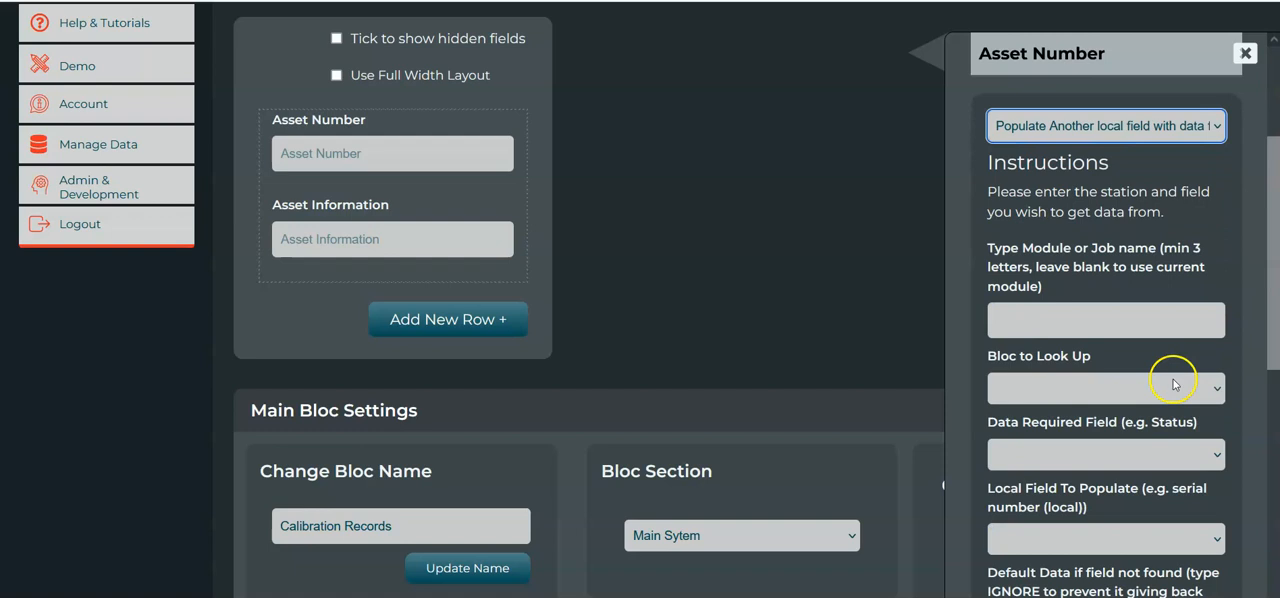
click(1073, 397)
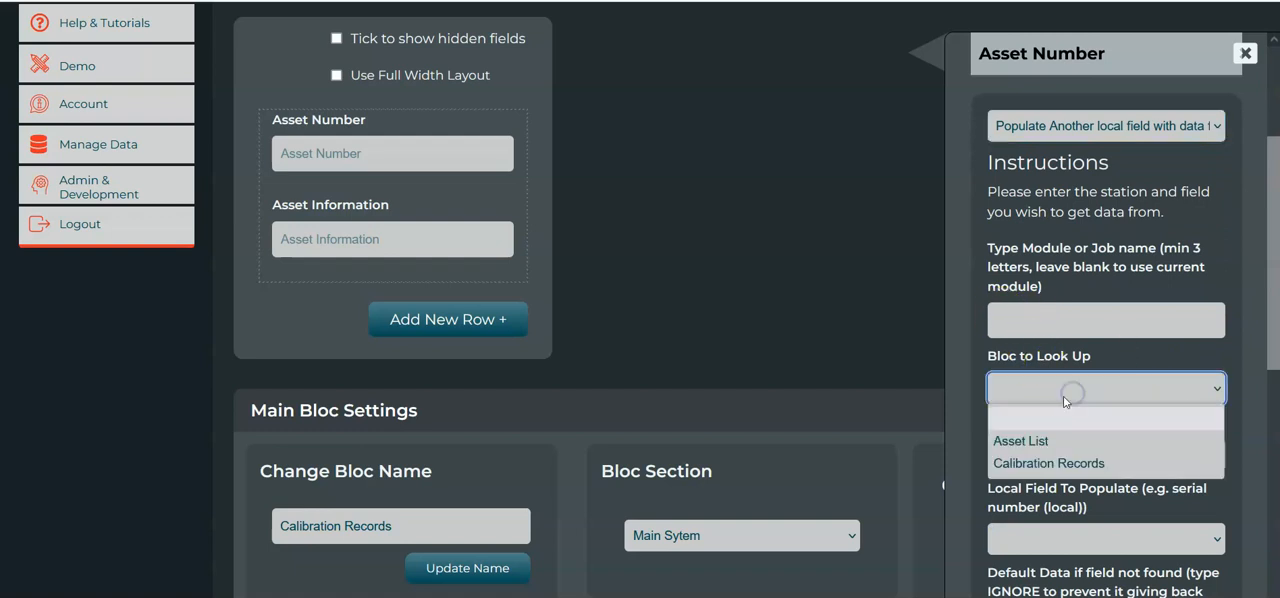
click(1063, 441)
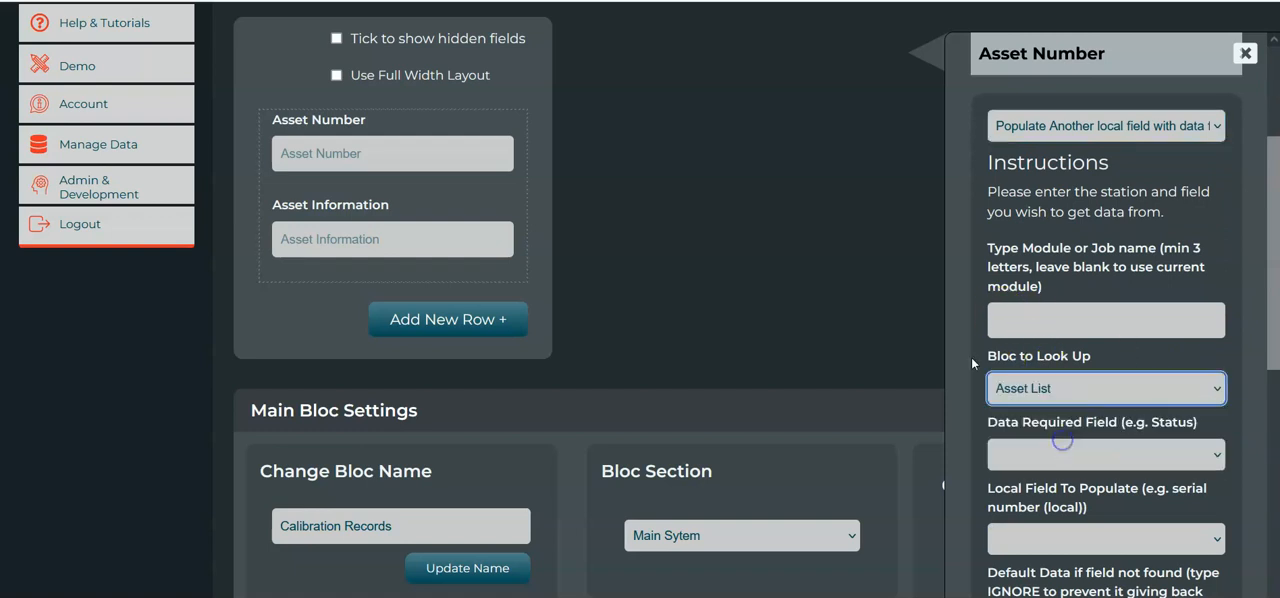
scroll(886, 286, up, 3)
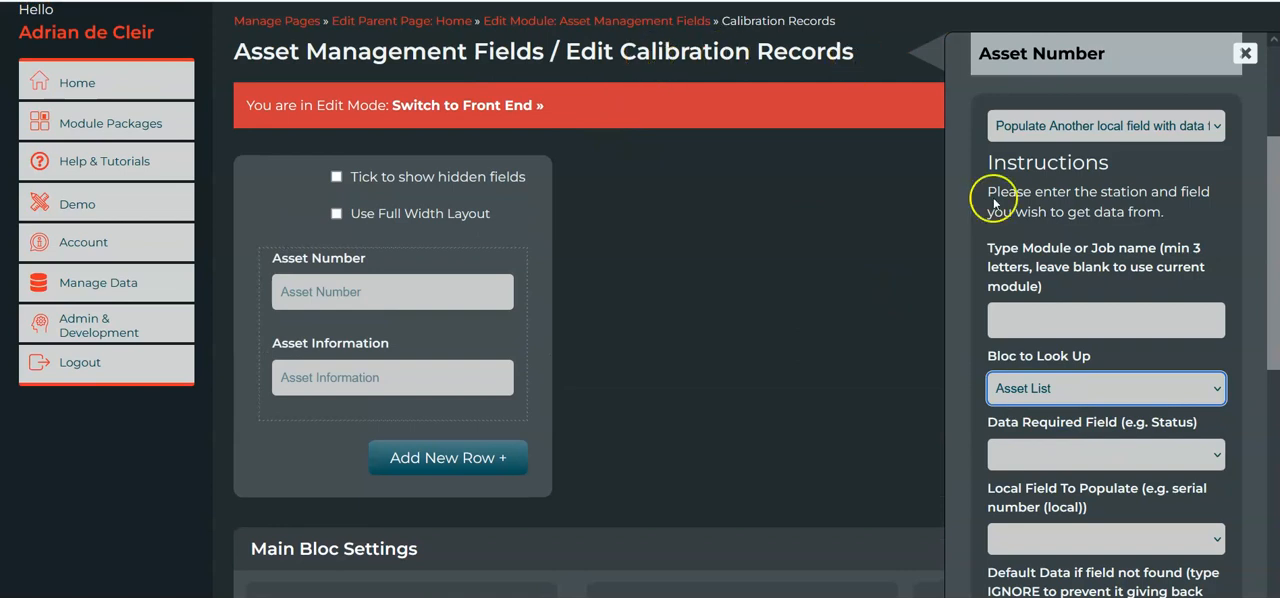
scroll(1014, 277, down, 1)
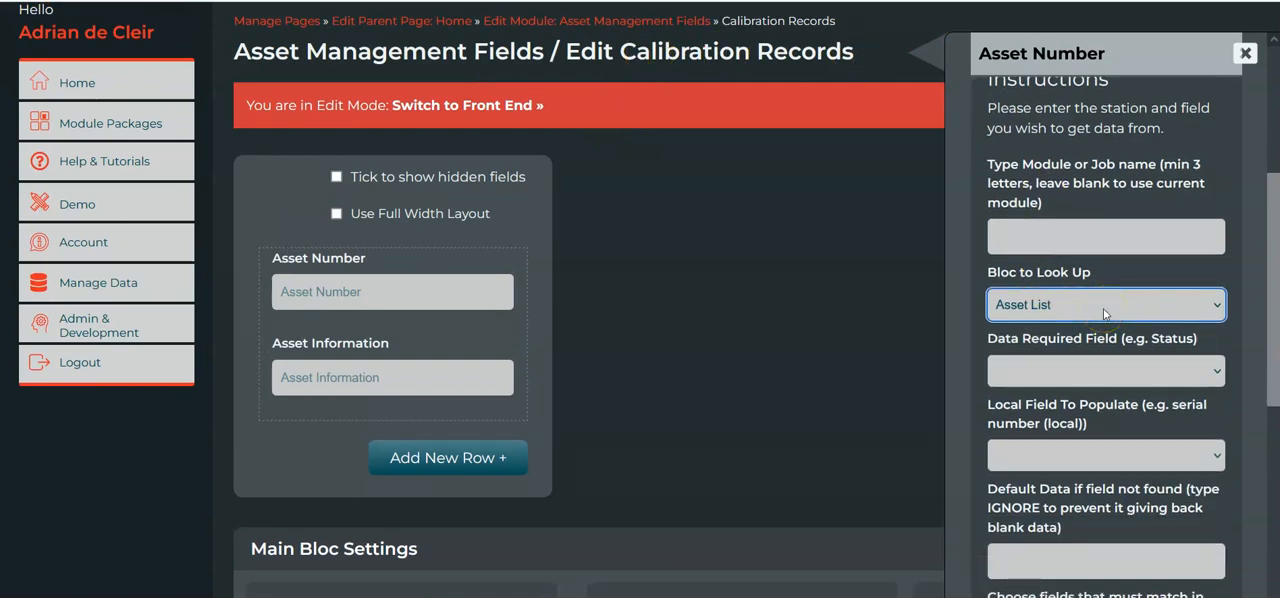
click(1124, 374)
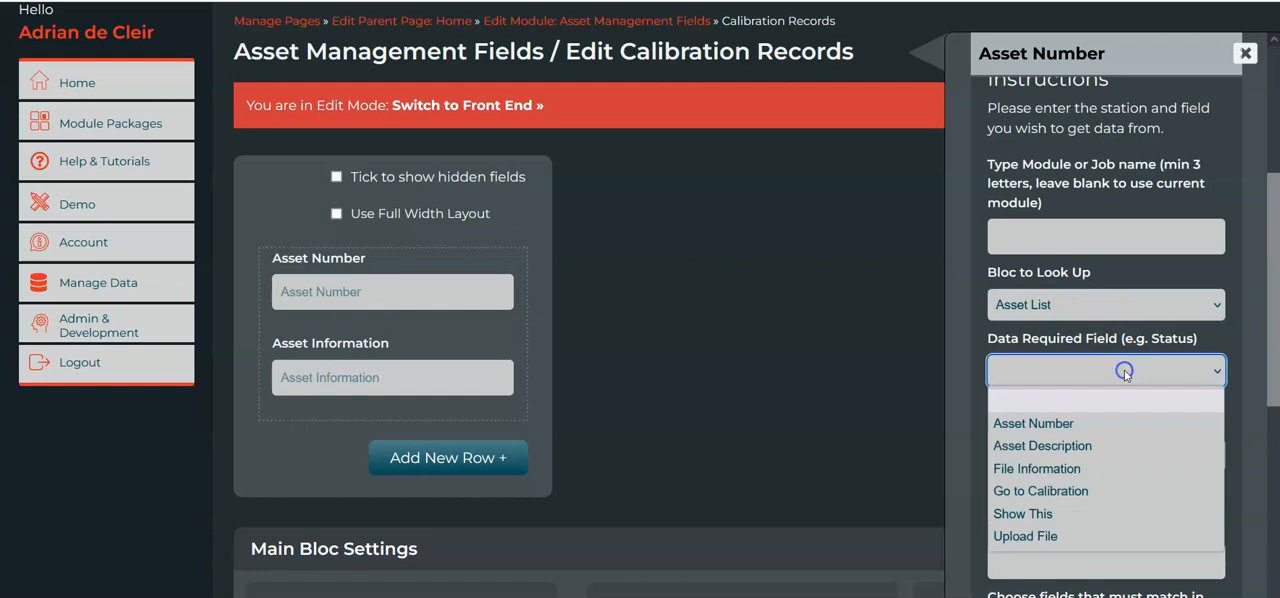
click(1098, 447)
Set Asset Information as the rule's Local Field To Populate.
scroll(1183, 440, down, 2)
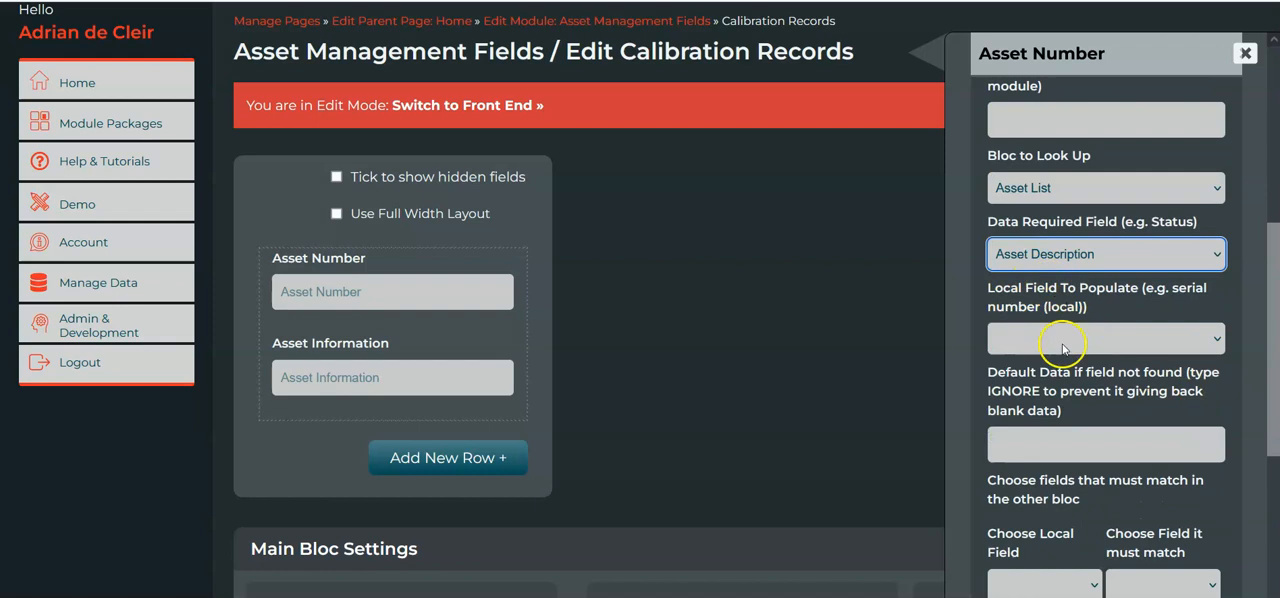
mouse_move(310, 364)
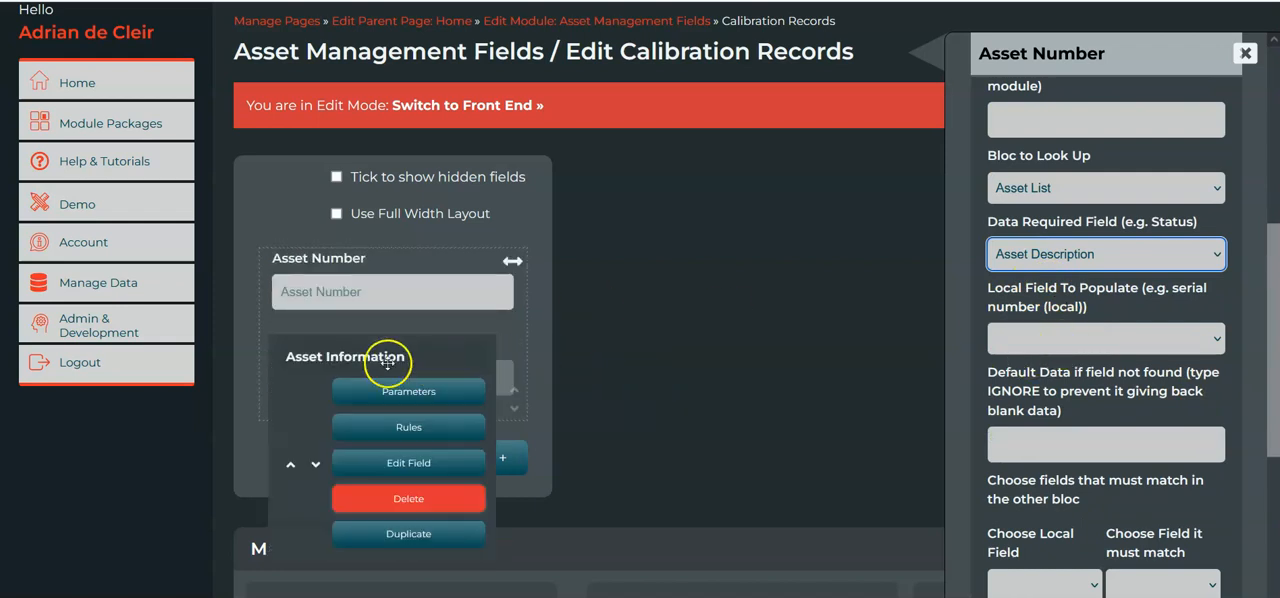
click(1057, 345)
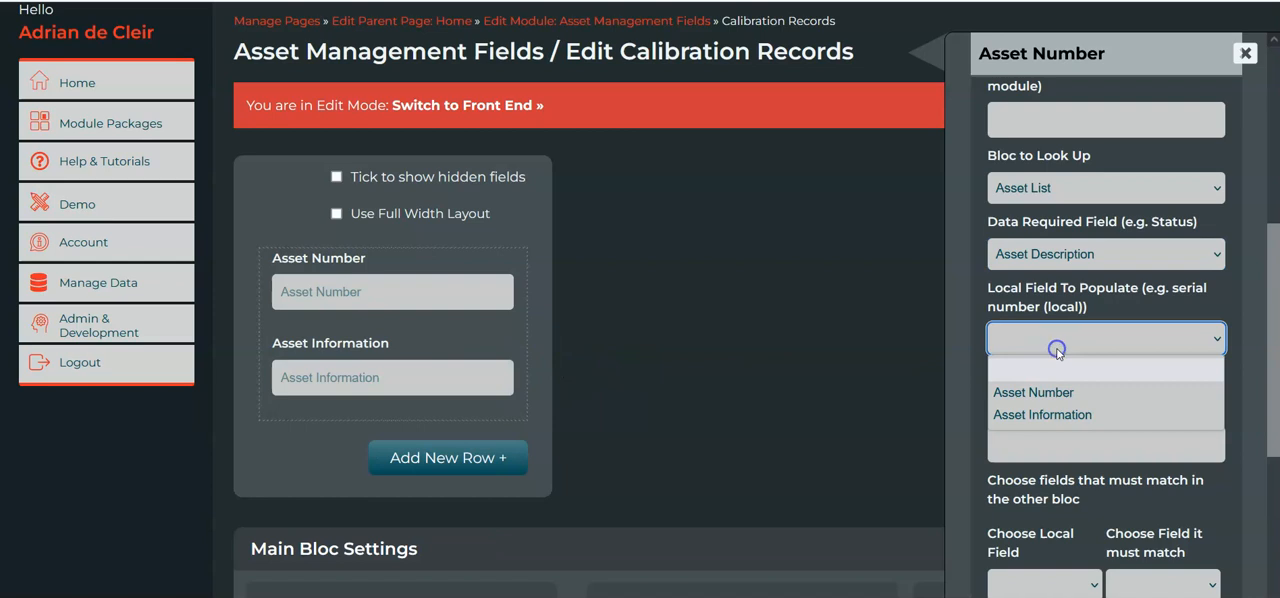
click(1069, 411)
Add a matching pair to the rule that links the local Asset Number to the Asset List's Asset Number.
scroll(1051, 331, down, 3)
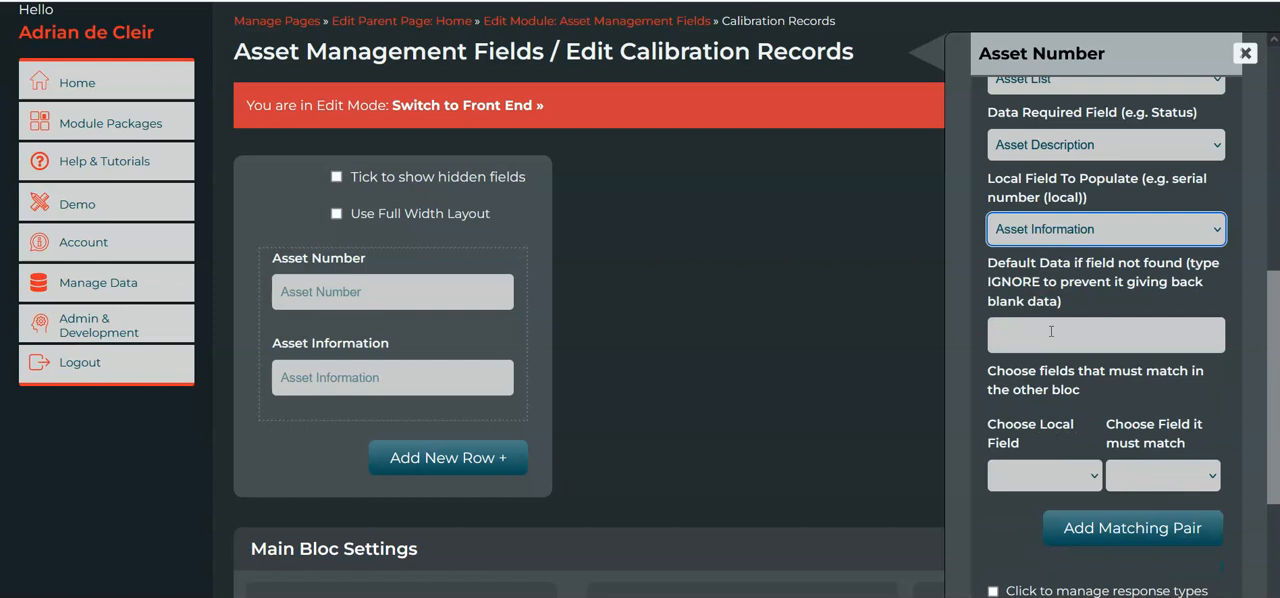
scroll(1051, 331, down, 1)
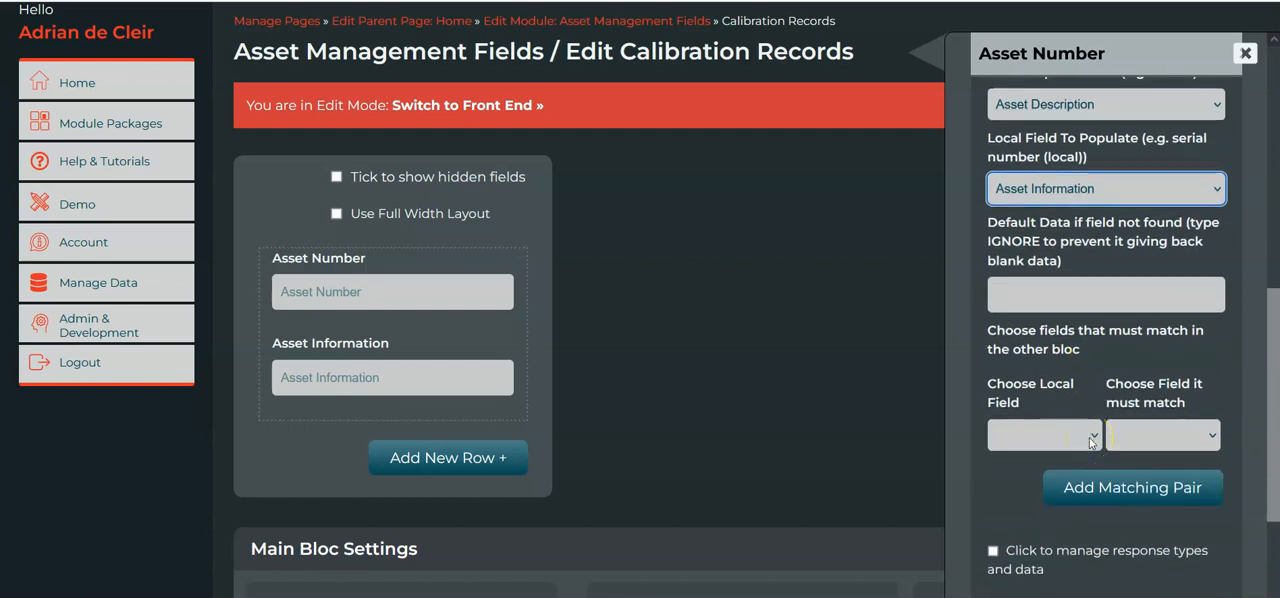
scroll(1045, 325, up, 6)
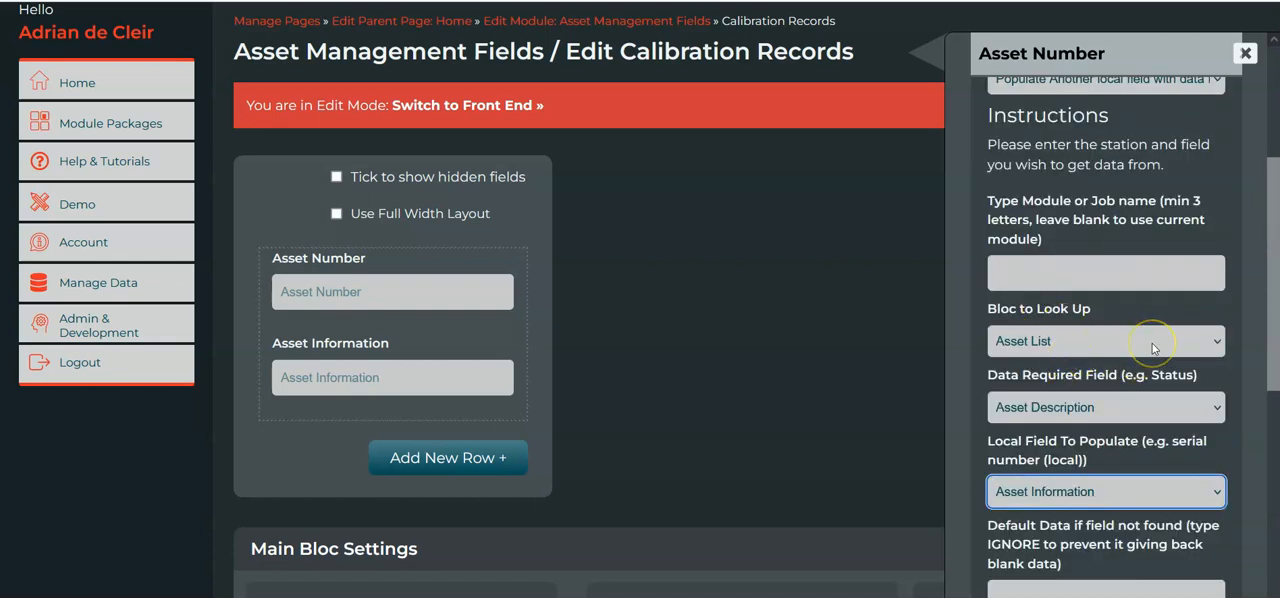
scroll(1153, 347, down, 3)
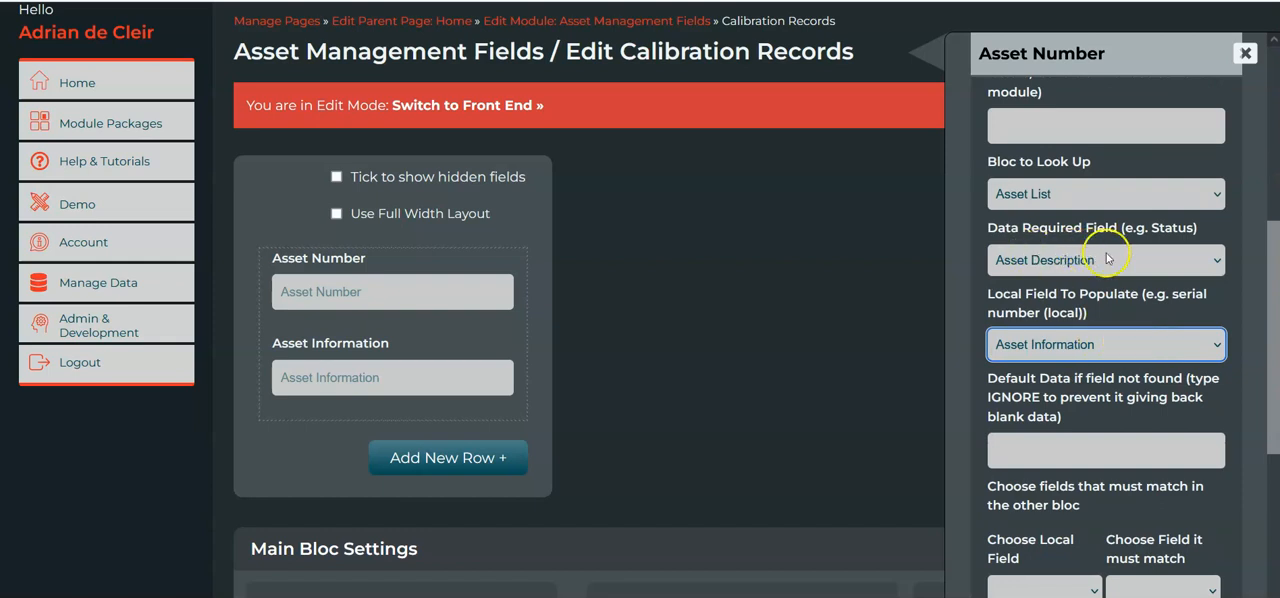
scroll(1122, 258, down, 3)
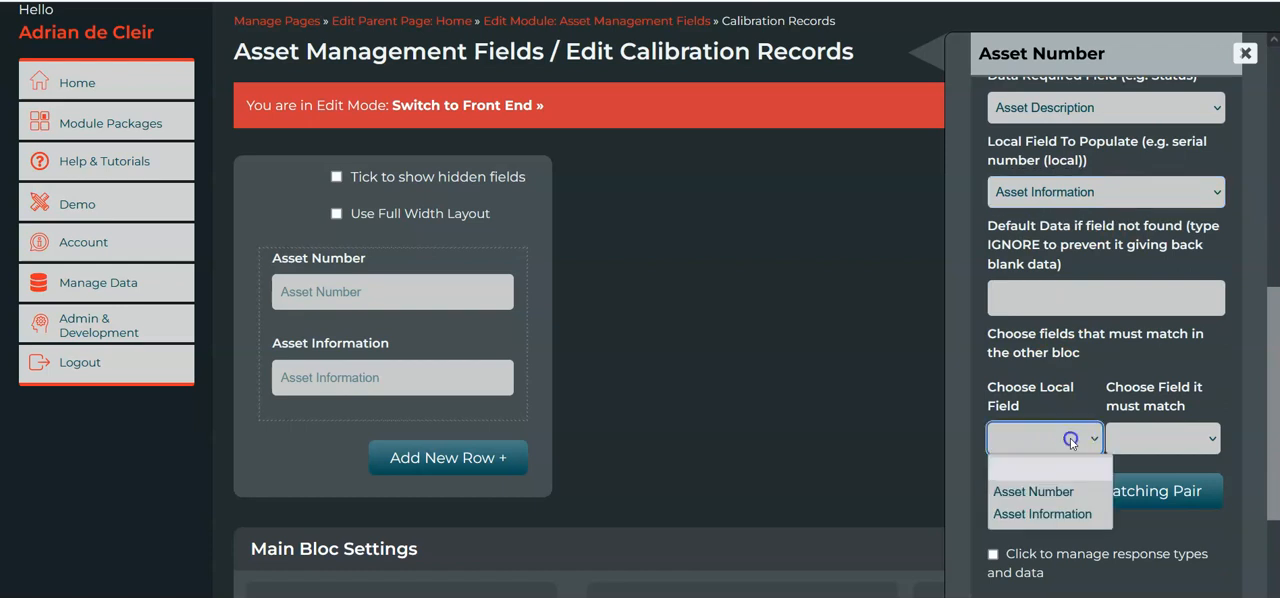
click(1050, 491)
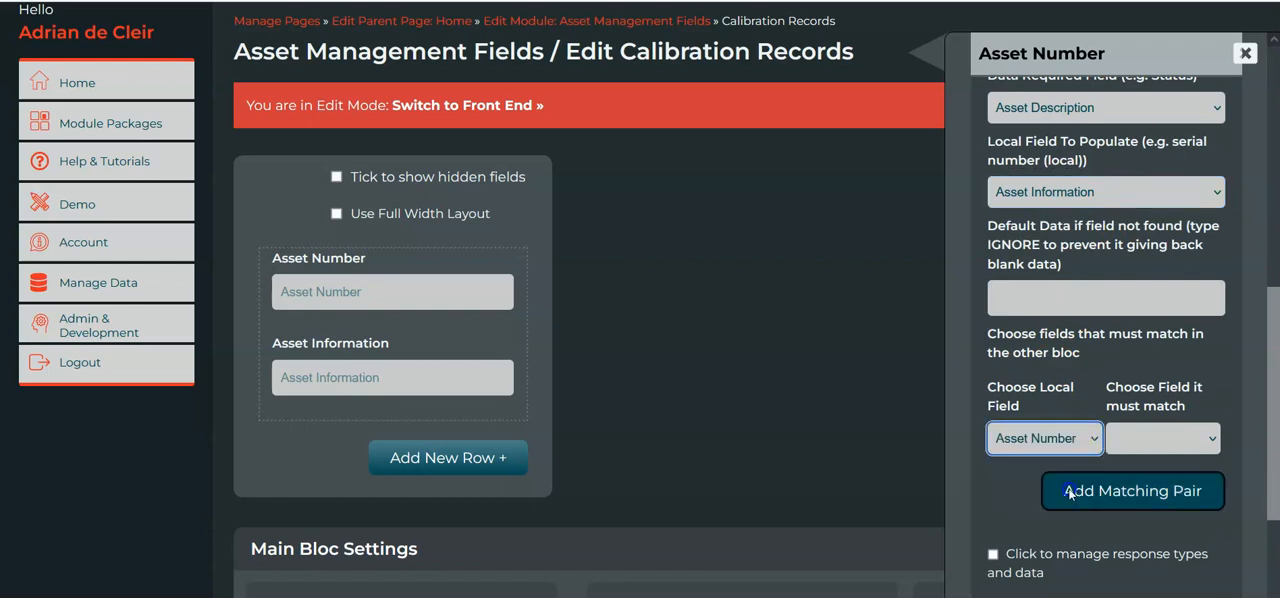
click(1137, 437)
click(1163, 496)
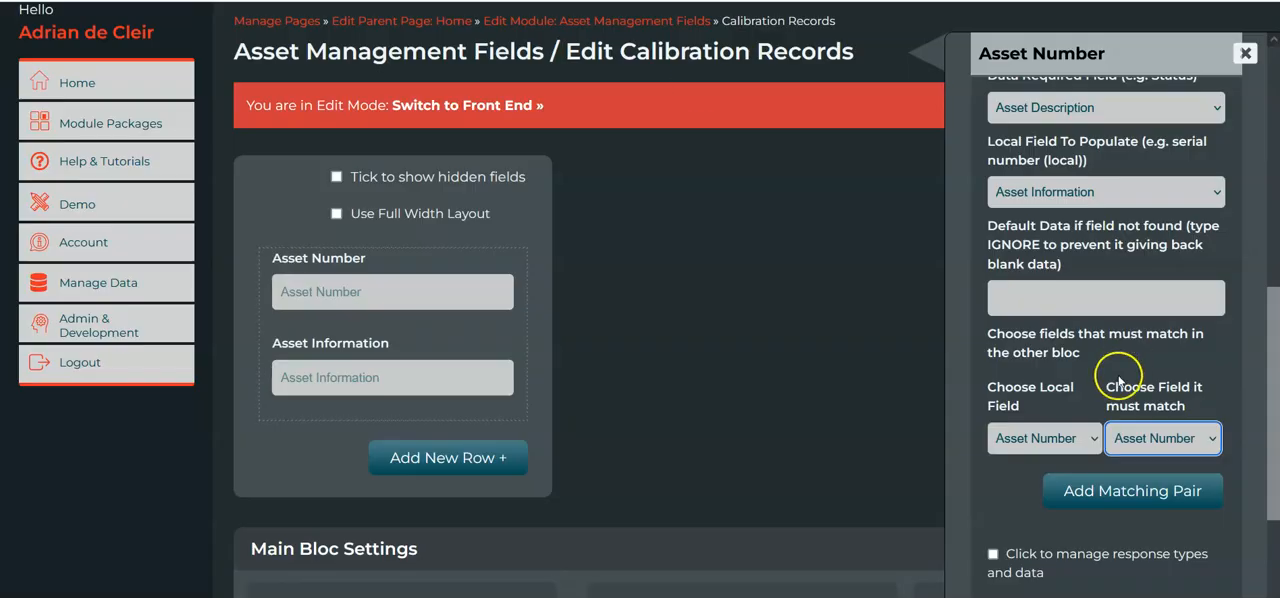
click(1135, 488)
Submit the Asset Number rule without a custom rule response.
scroll(1106, 394, down, 2)
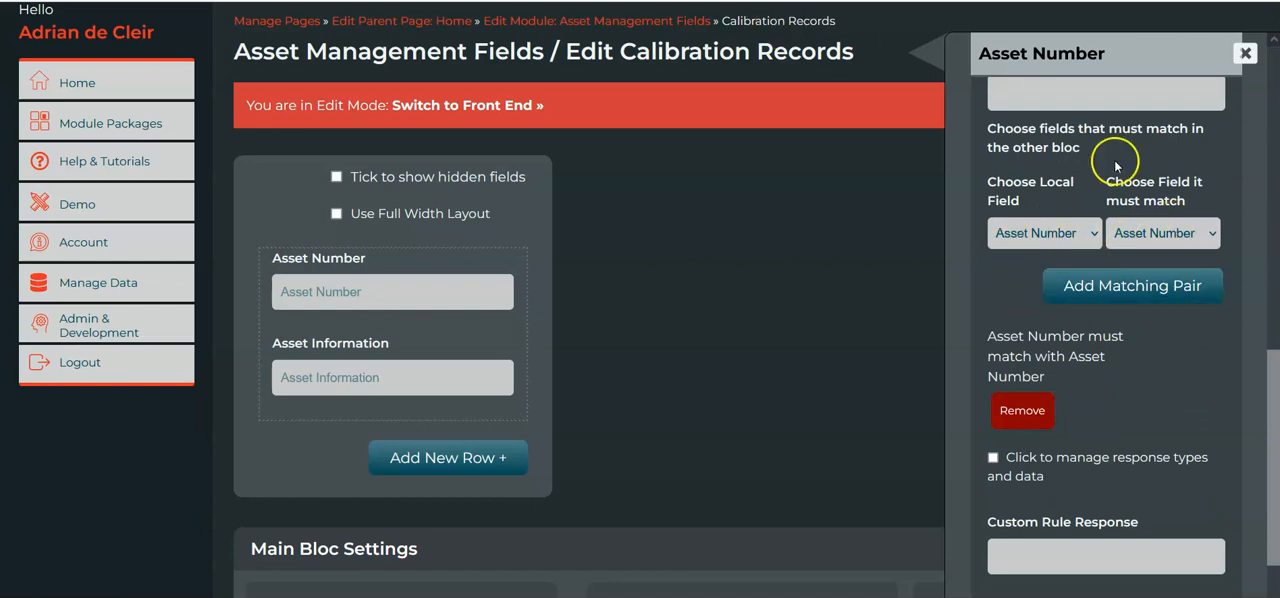
scroll(1178, 390, down, 1)
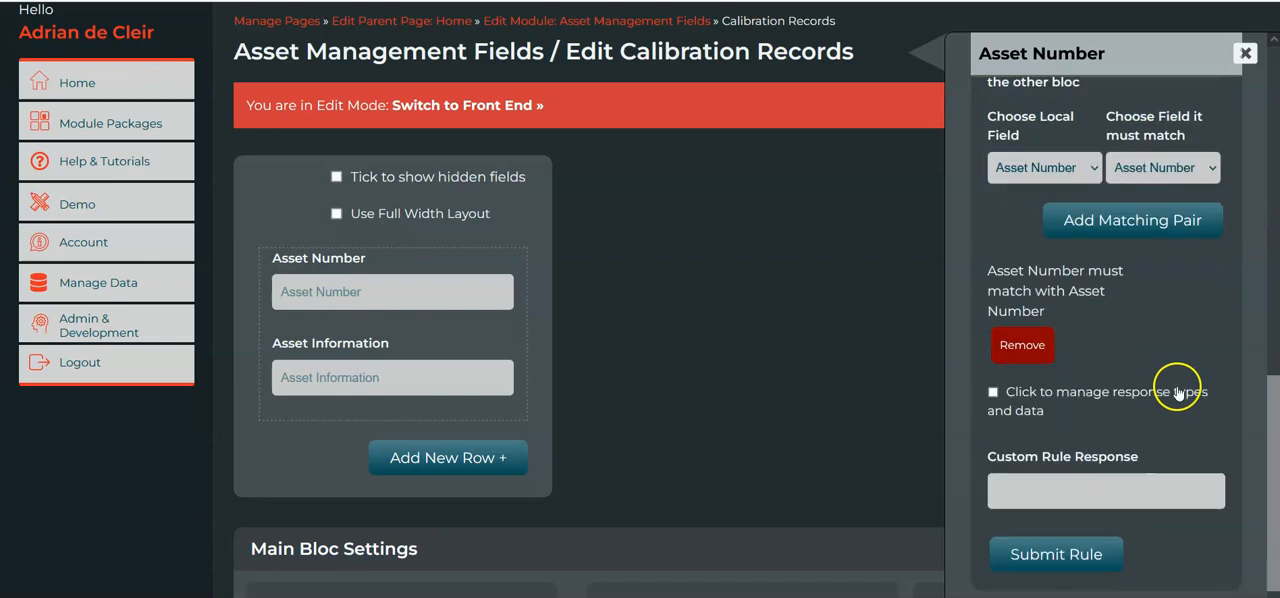
scroll(1178, 392, down, 1)
click(1104, 513)
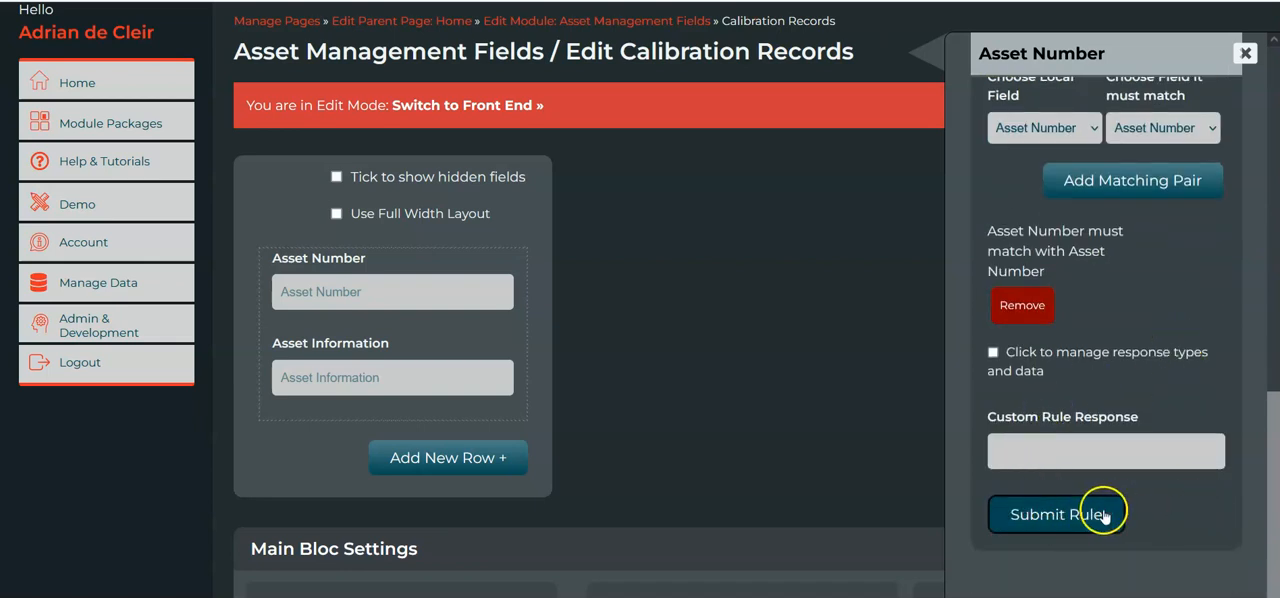
click(1057, 532)
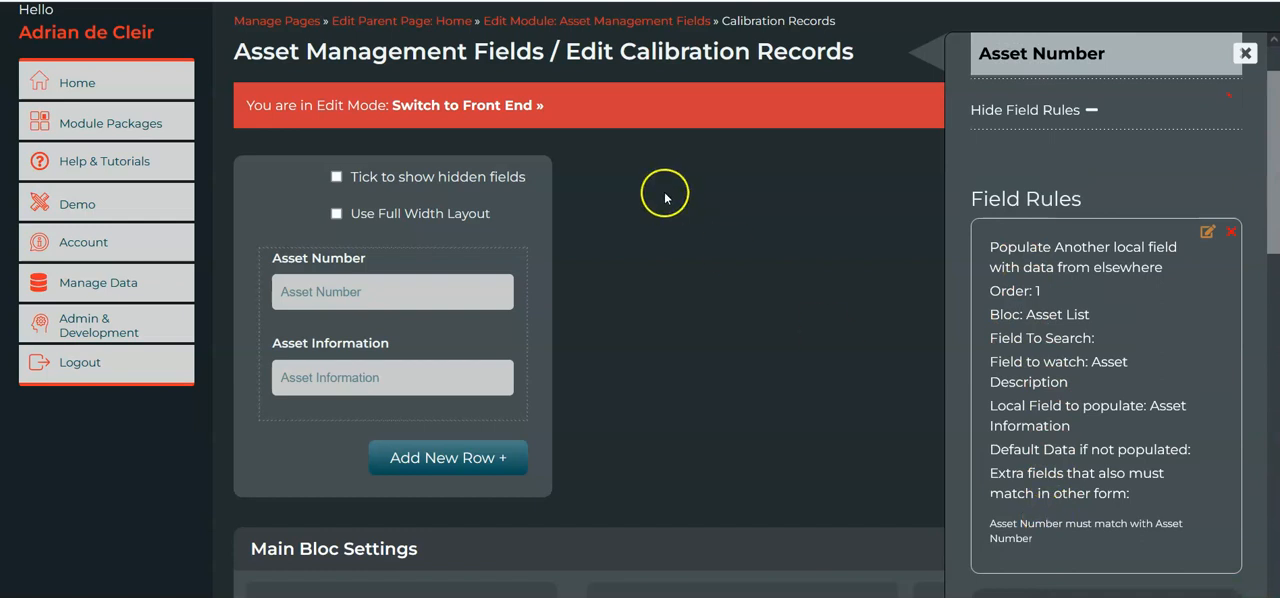
Switch Calibration Records to the front end and copy ASSETNUMBER00001 from the live Asset List entry.
click(480, 115)
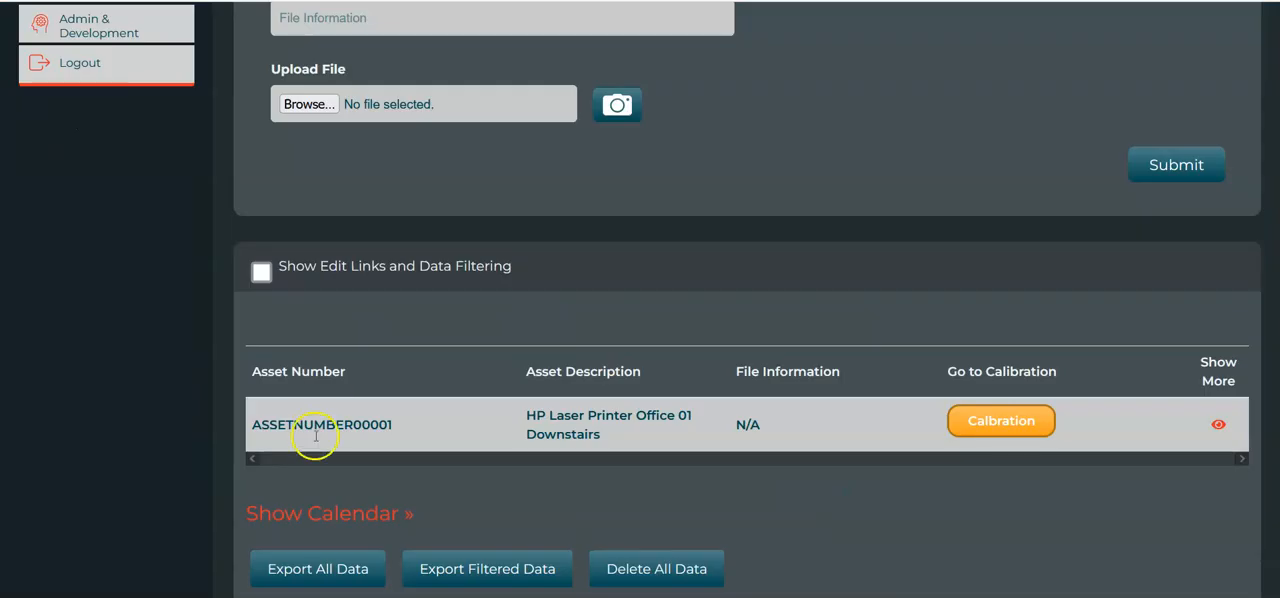
double_click(355, 424)
key(ctrl+c)
click(424, 284)
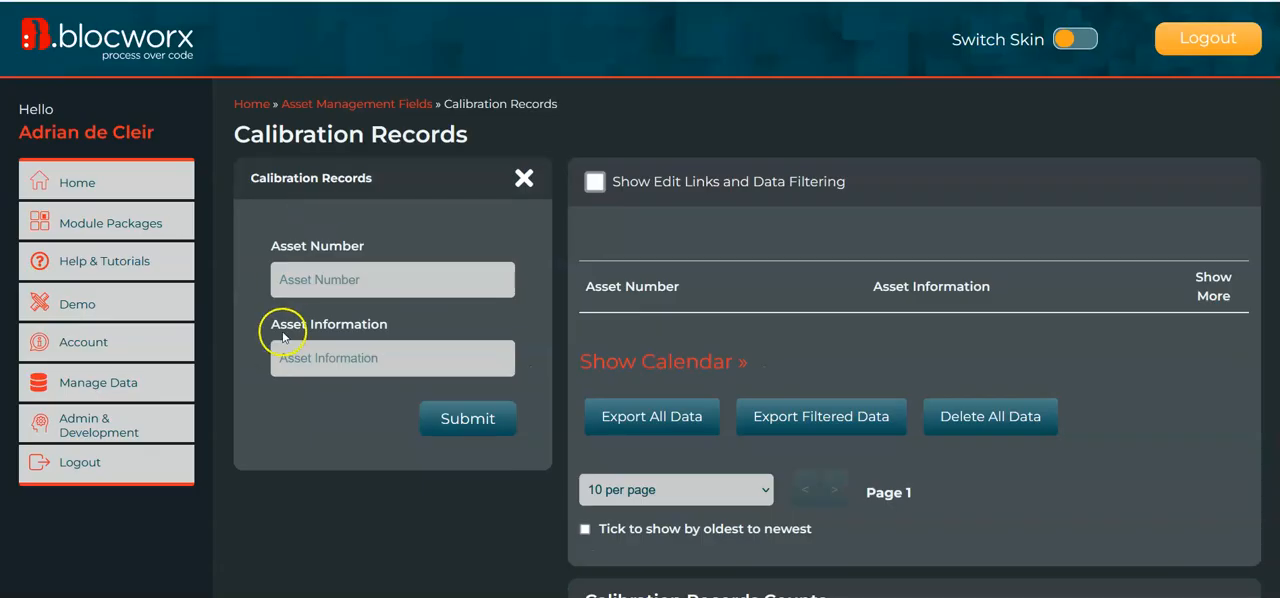
Enter ASSETNUMBER00001 as the Asset Number in the Calibration Records form and check what the rule puts in Asset Information.
click(366, 284)
key(ctrl+v)
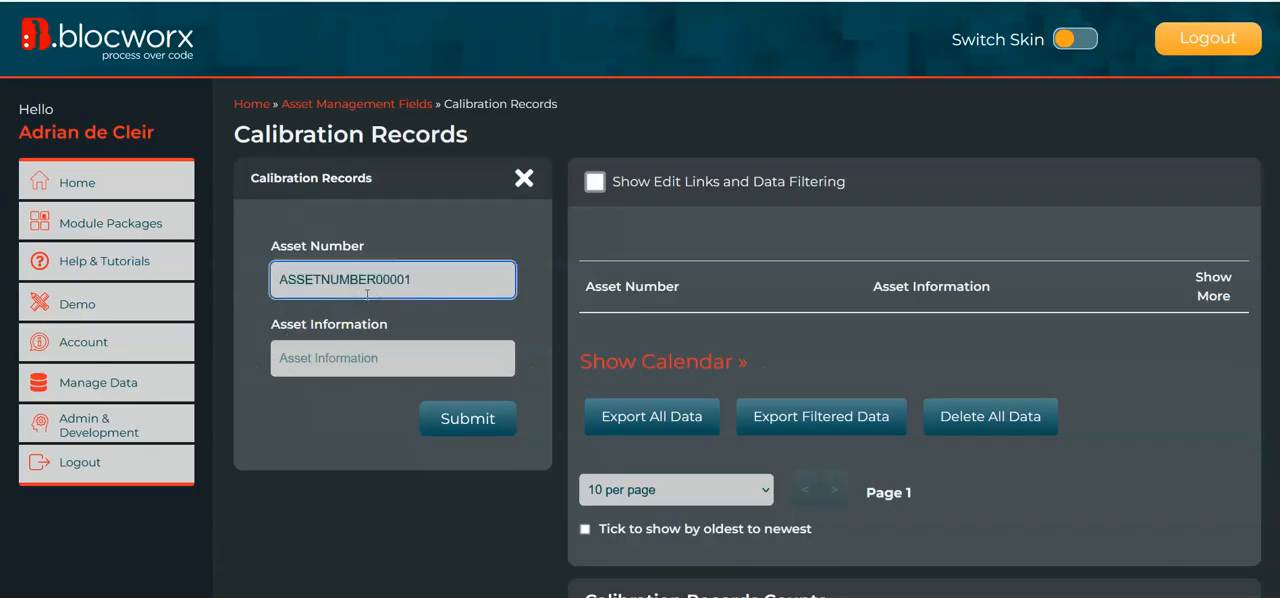
key(Tab)
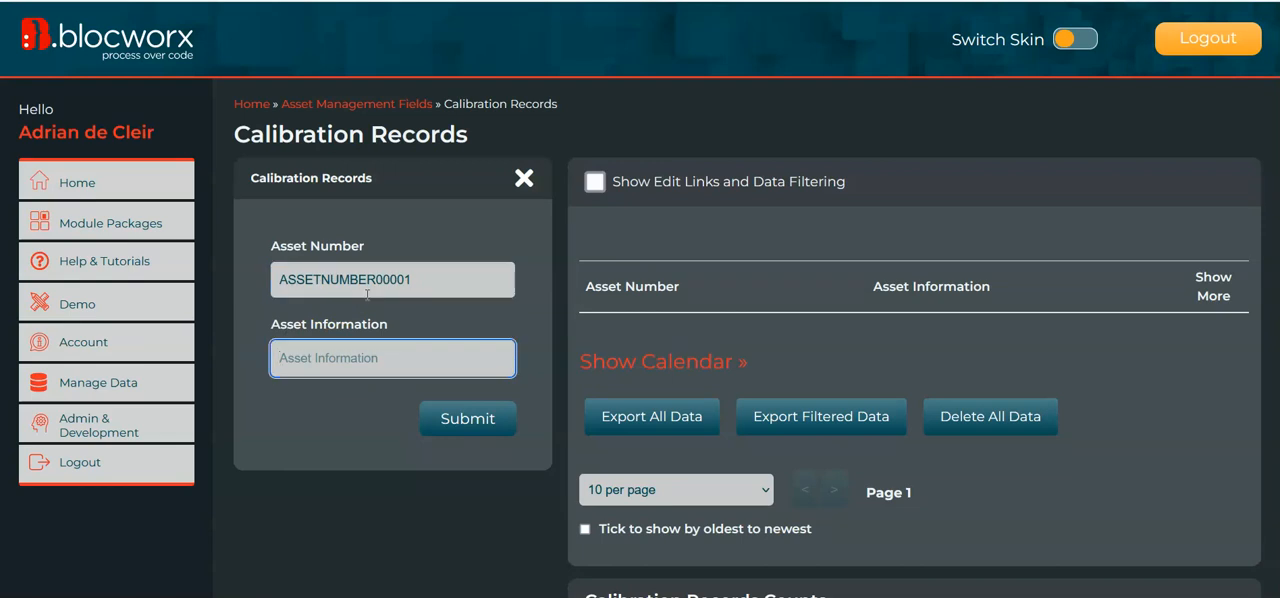
text(HP Laser Printer Office 01 Downstairs)
drag(490, 358, 212, 354)
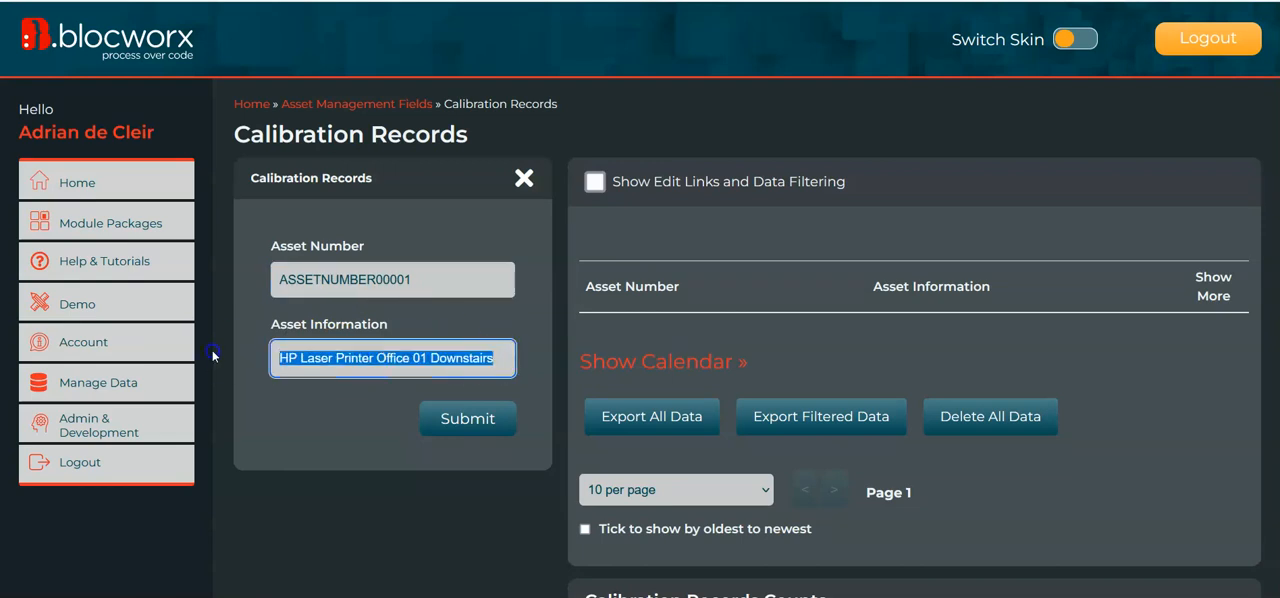
click(496, 351)
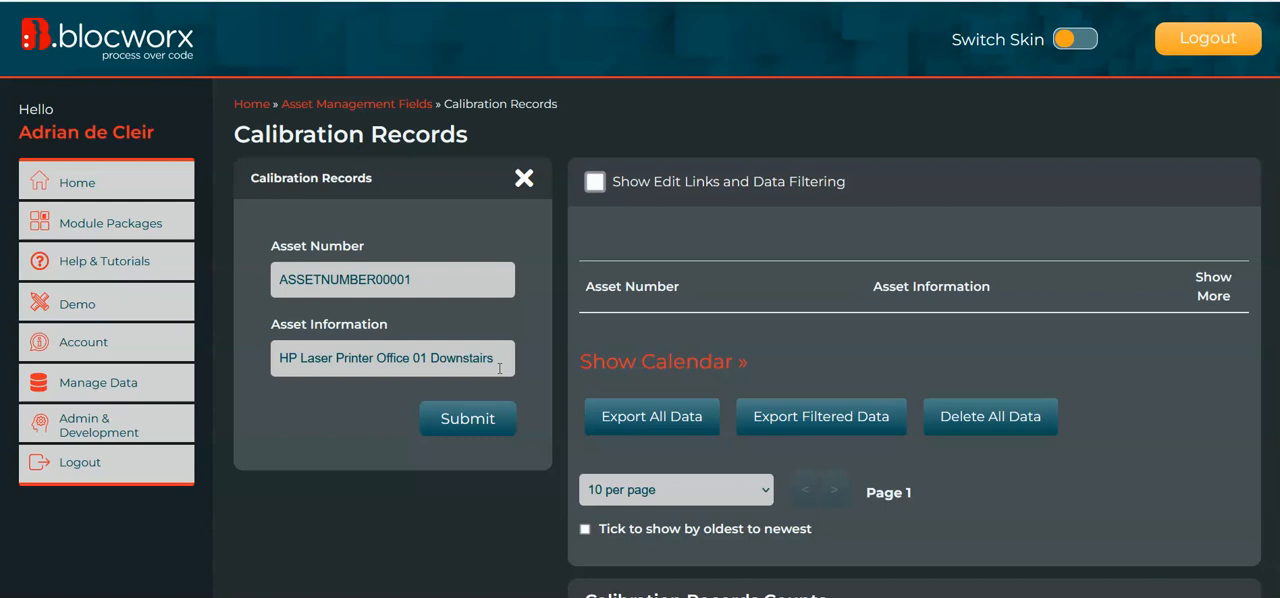
click(499, 362)
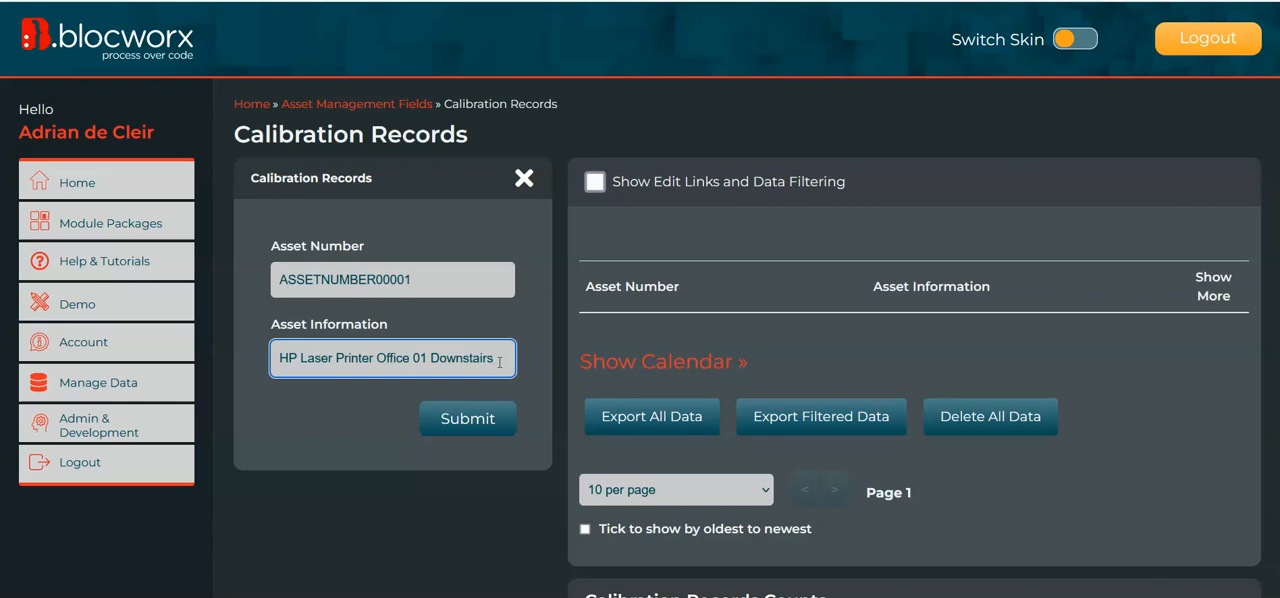
click(507, 362)
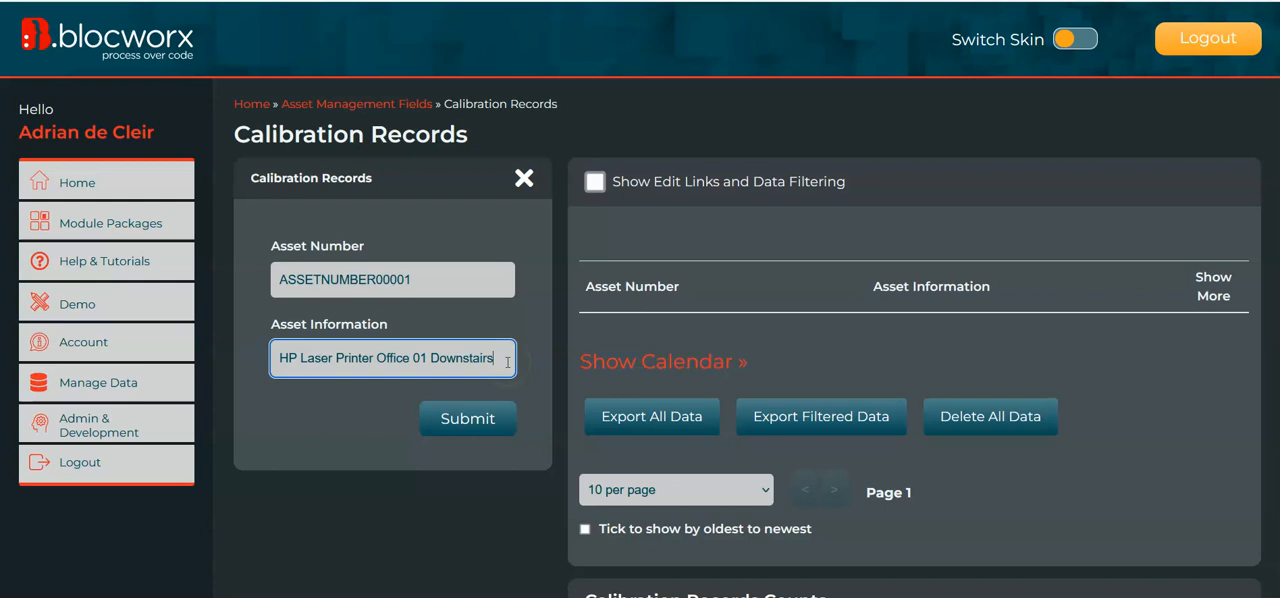